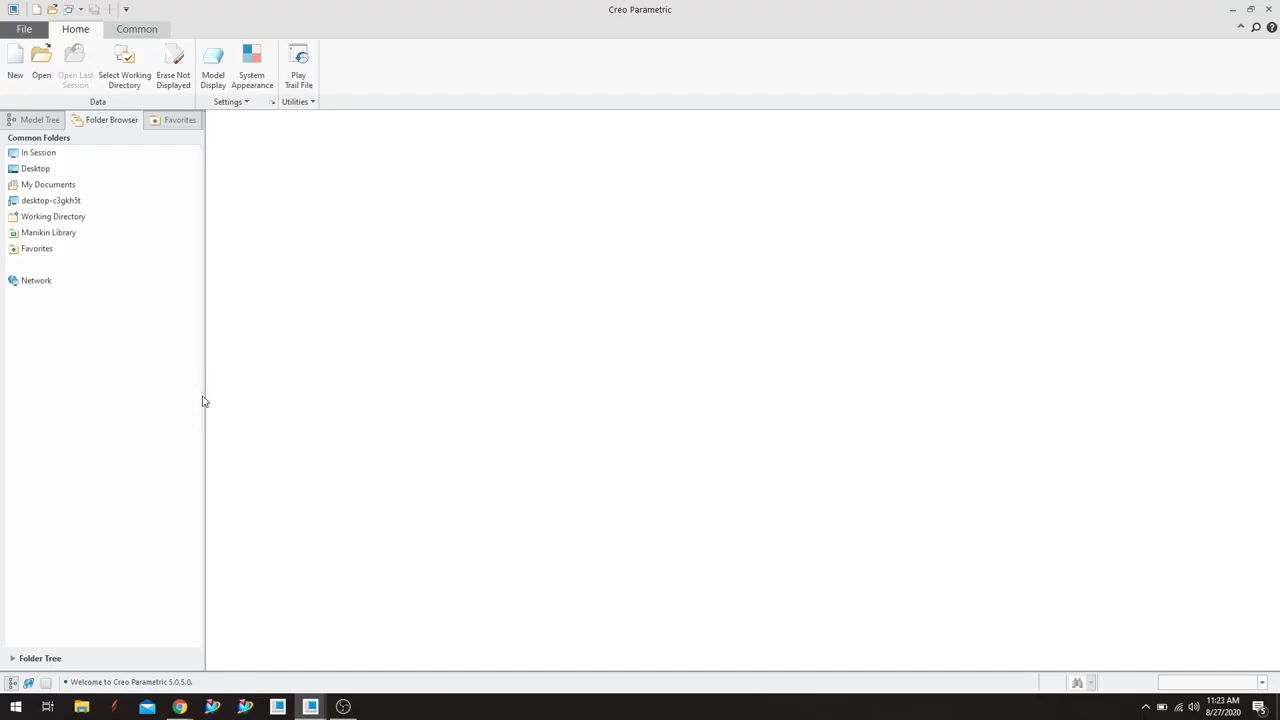
# Create a new solid part named SPLINE_EXAMPLE using the default template.
pyautogui.click(15, 64)
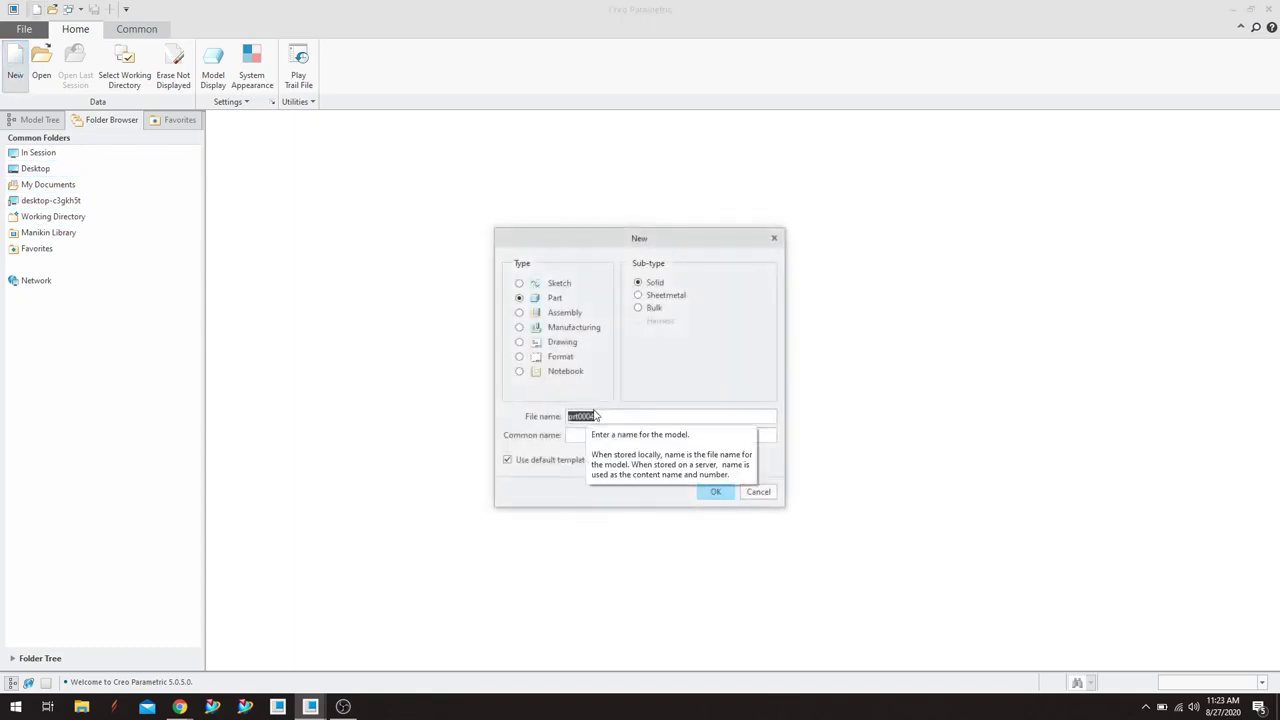
pyautogui.write('SPLINE_EXAMPLE')
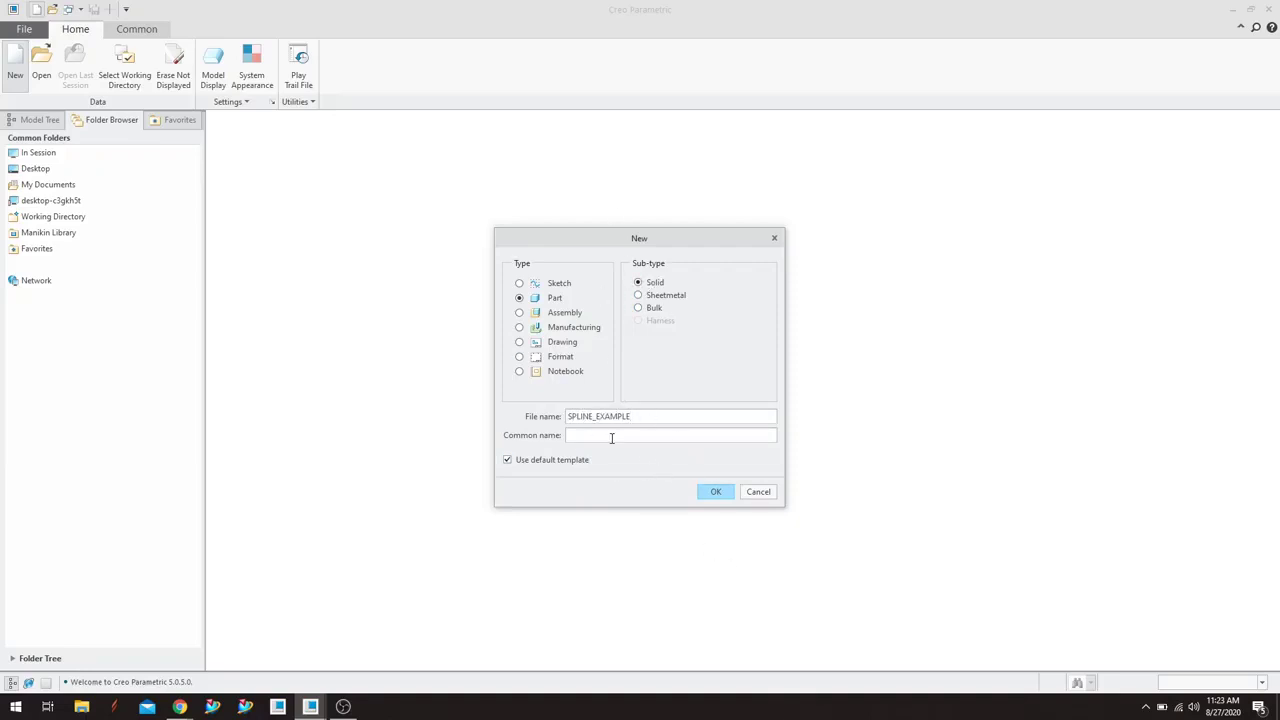
pyautogui.click(718, 491)
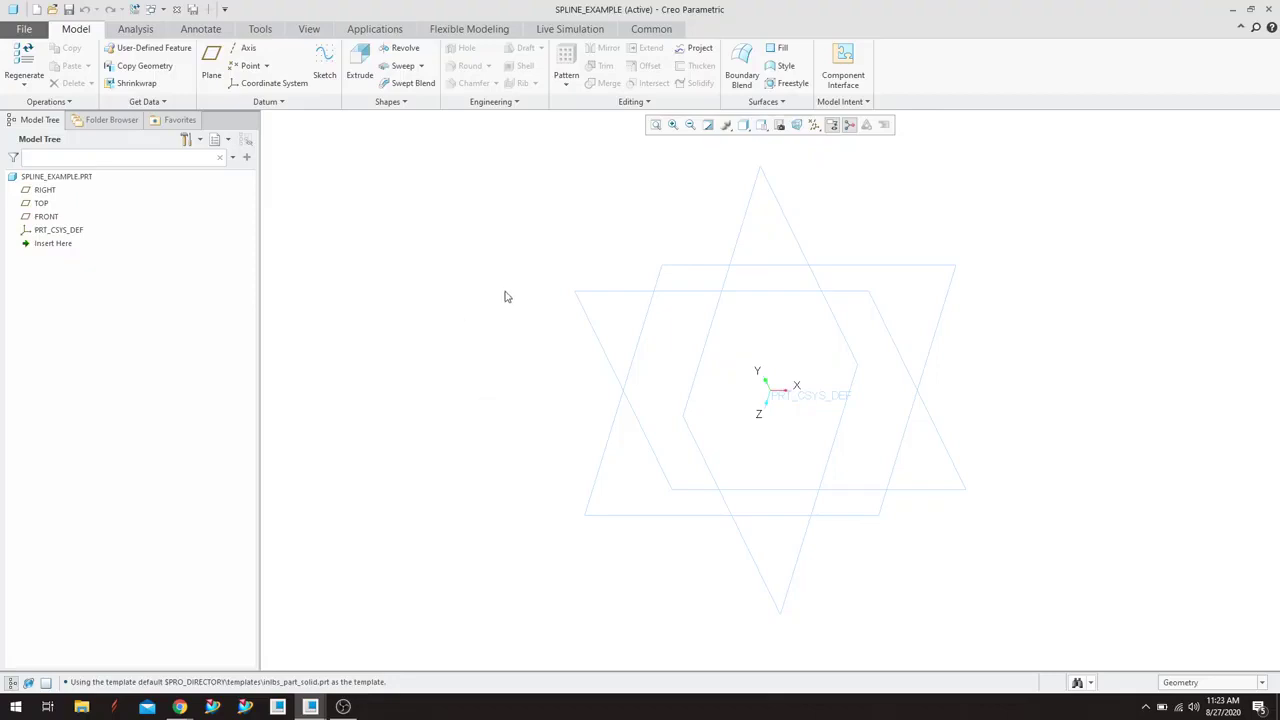
# Start an Offset Coordinate System datum point feature with the default coordinate system PRT_CSYS_DEF as its reference.
pyautogui.click(267, 66)
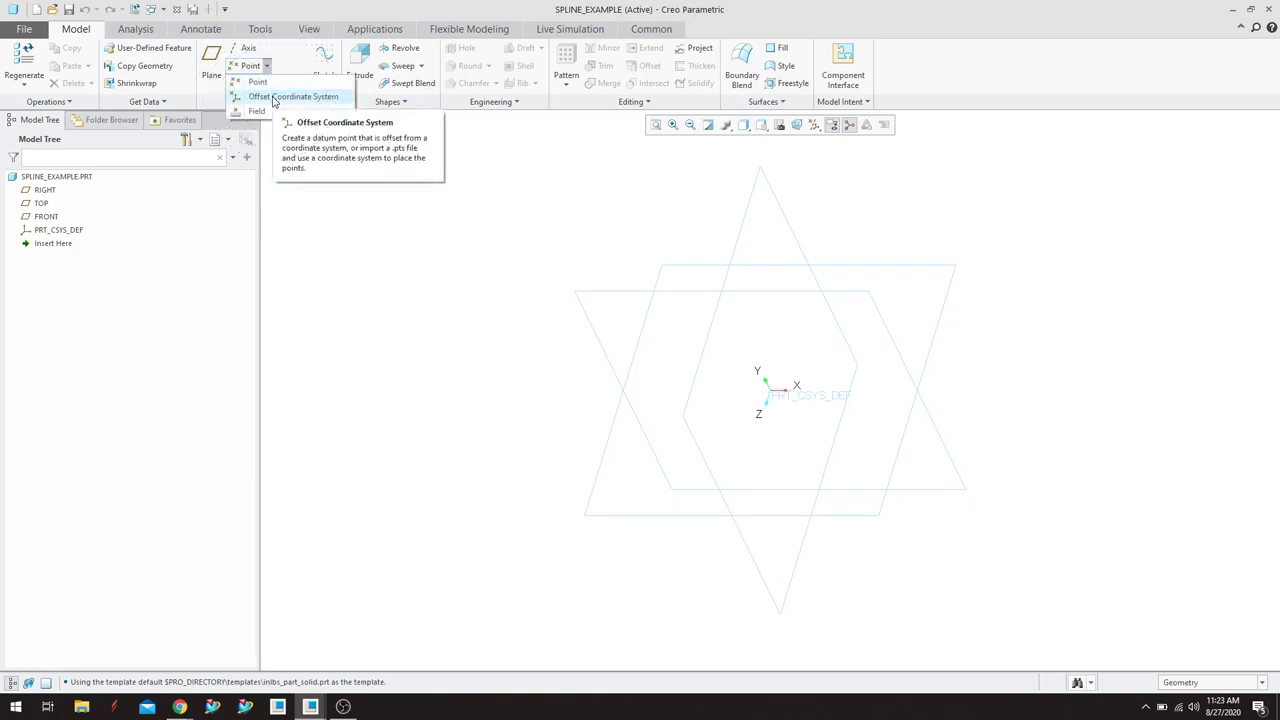
pyautogui.click(273, 100)
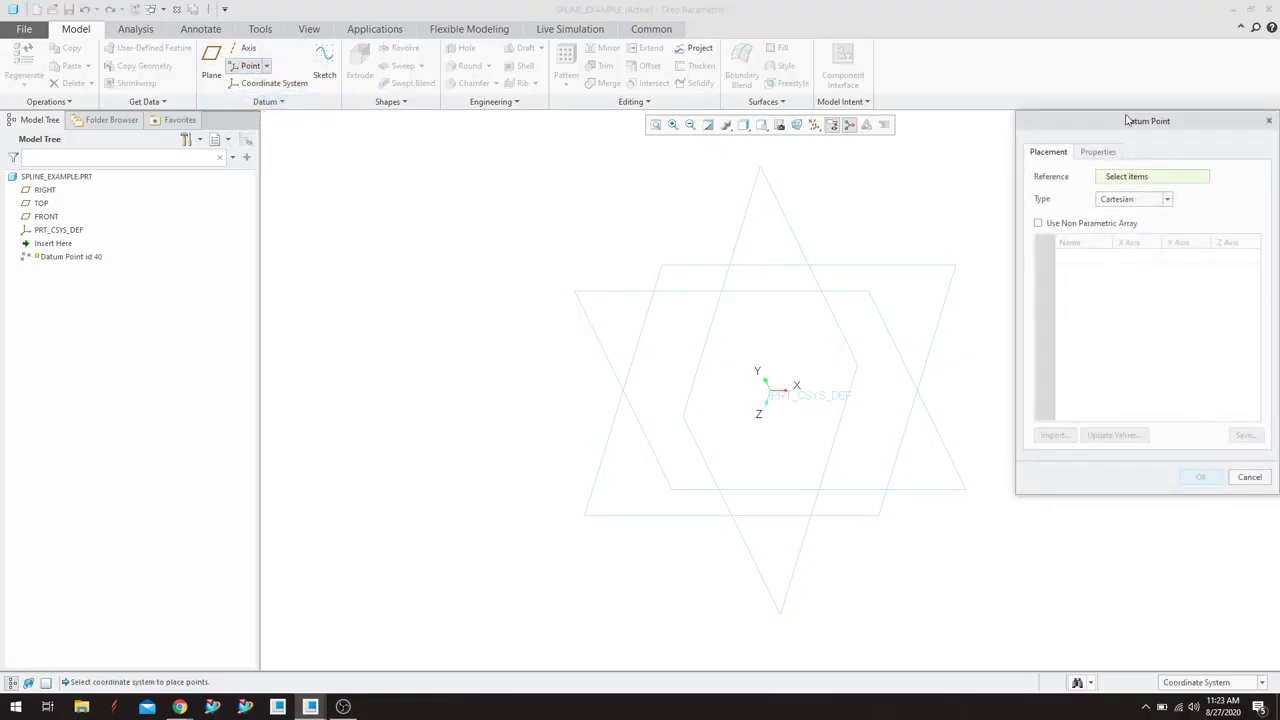
pyautogui.moveTo(1131, 120); pyautogui.dragTo(393, 177)
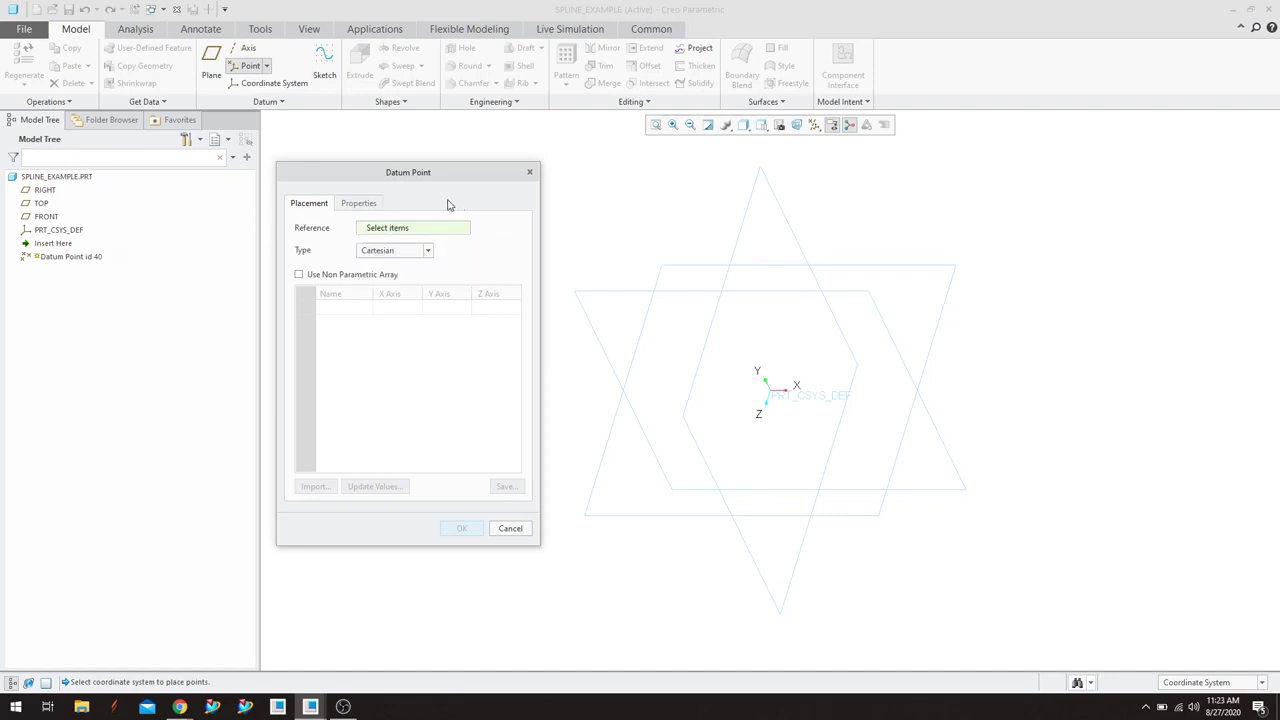
pyautogui.click(795, 399)
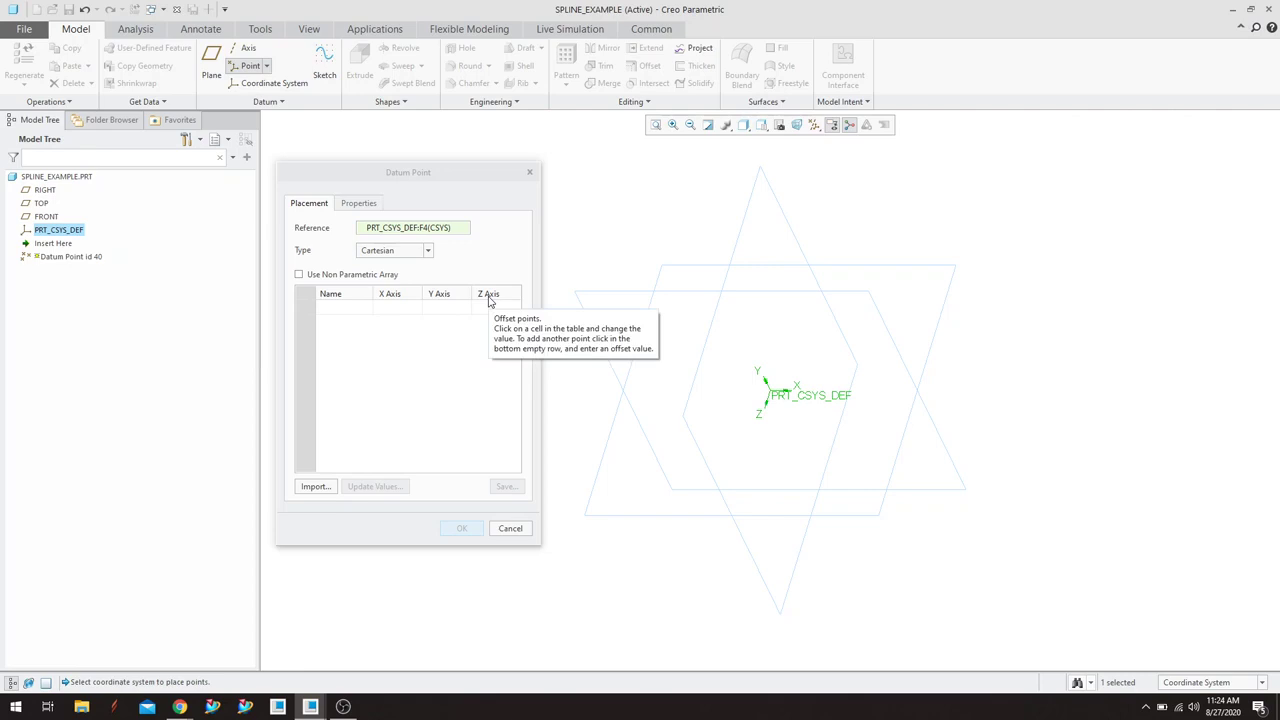
# Import the point offsets from the Spline_example_3.pts file on the Desktop.
pyautogui.click(316, 487)
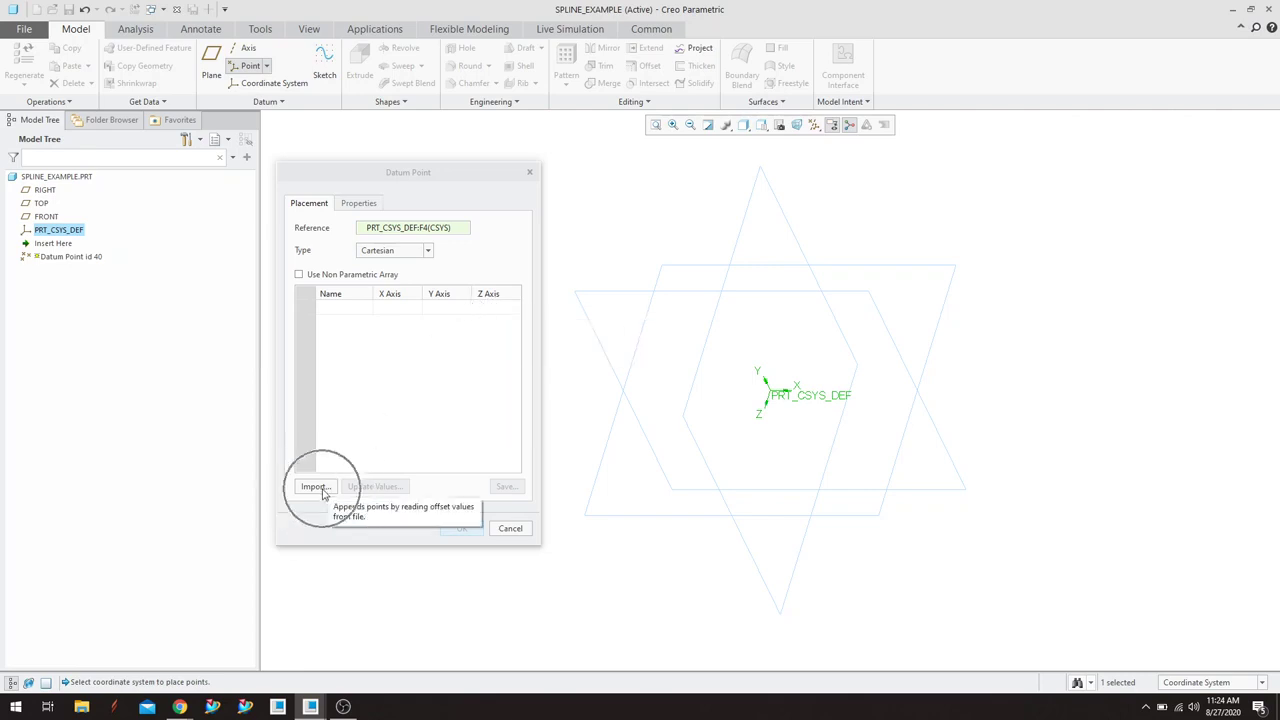
pyautogui.click(316, 487)
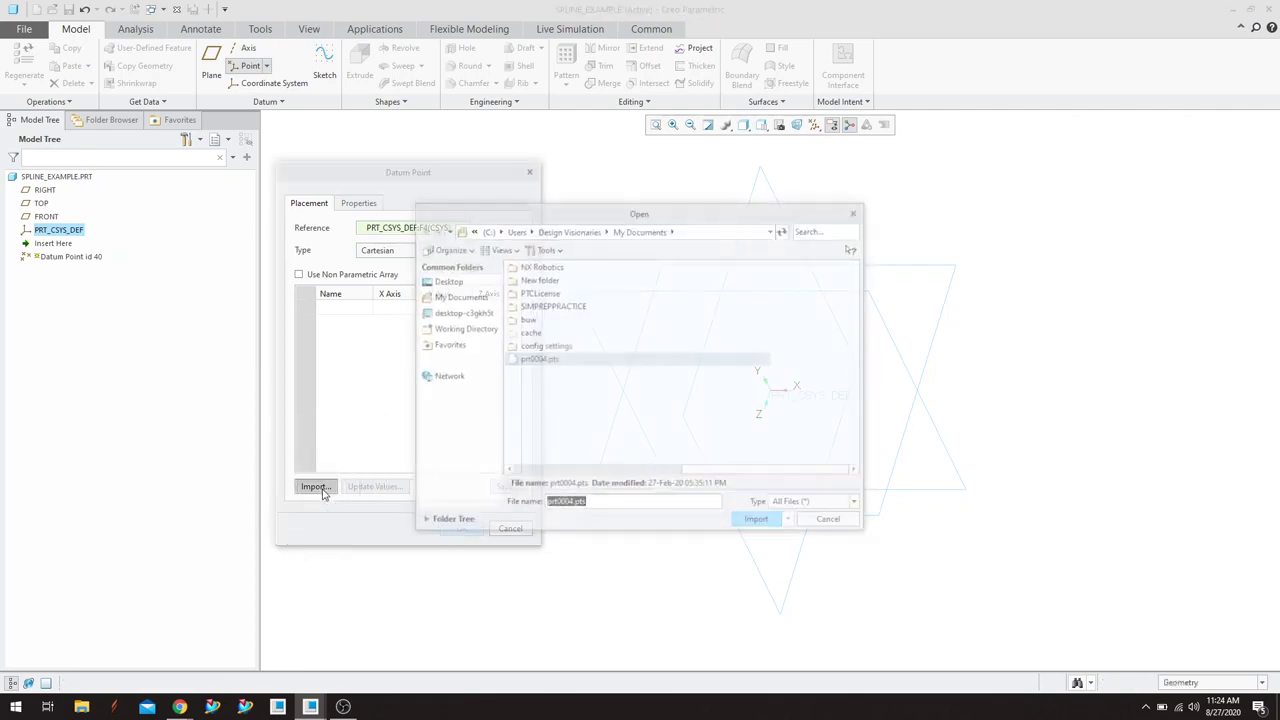
pyautogui.click(459, 285)
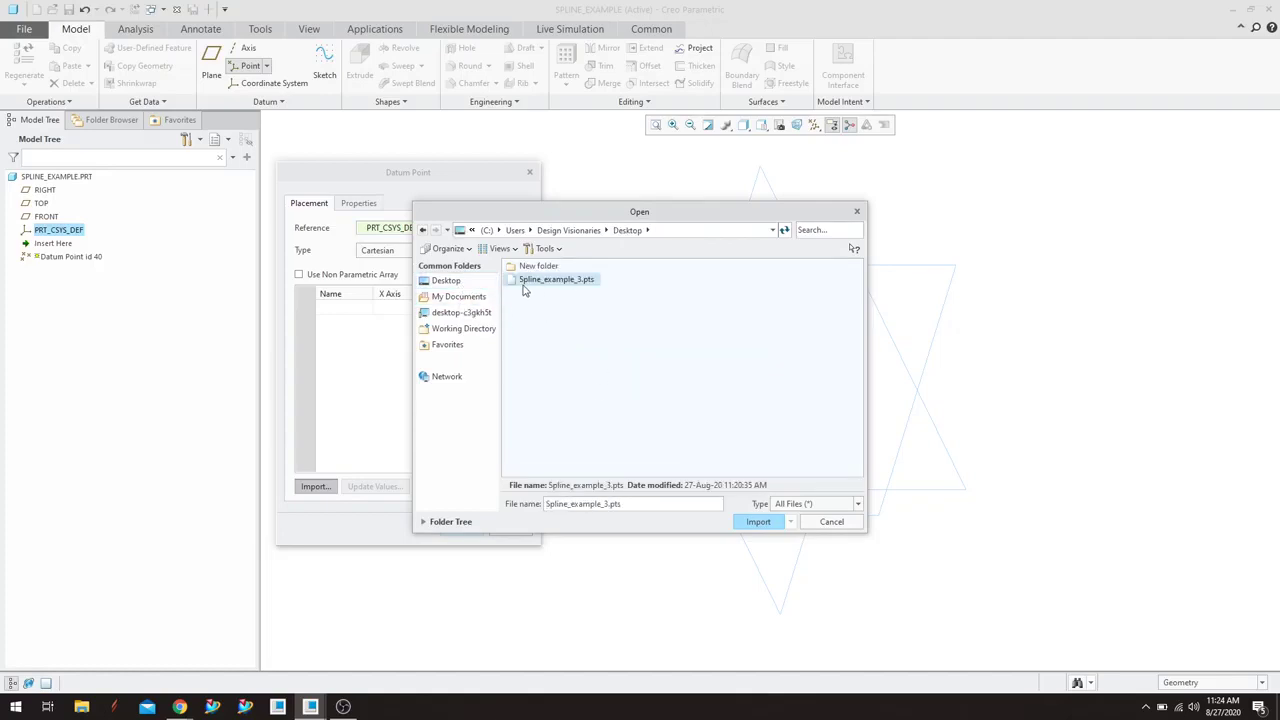
pyautogui.moveTo(668, 215); pyautogui.dragTo(817, 215)
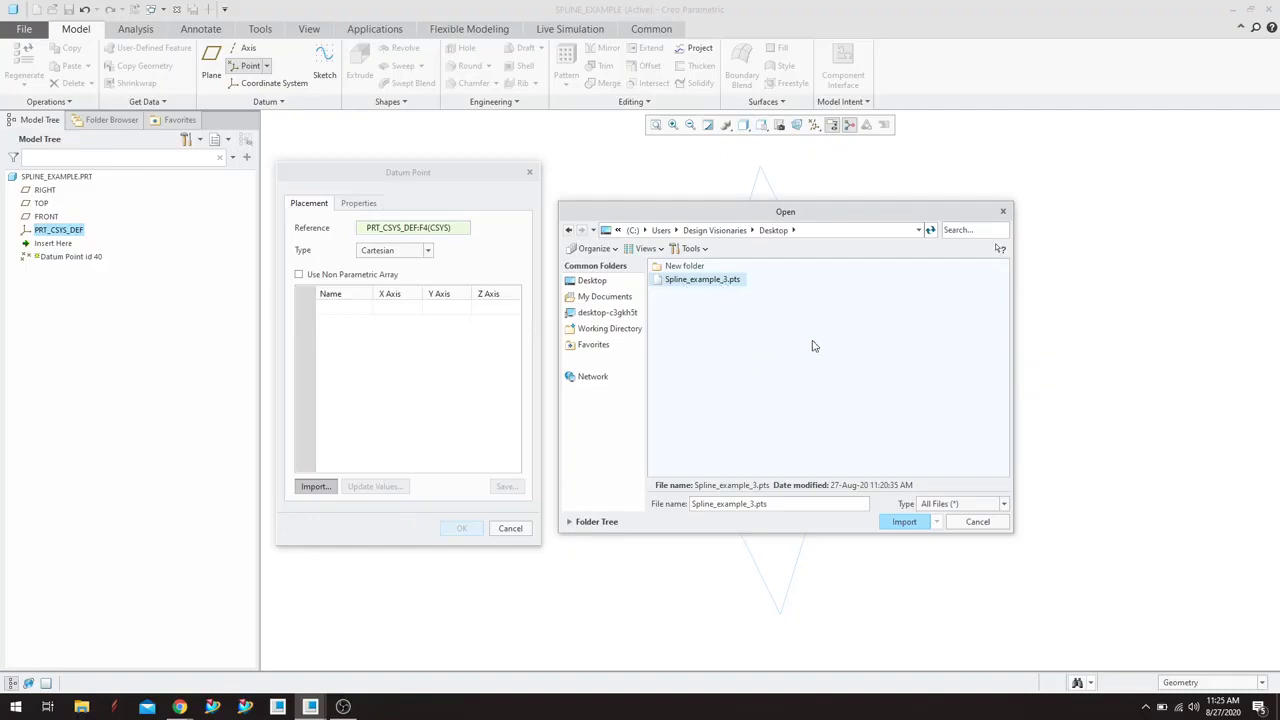
pyautogui.doubleClick(706, 282)
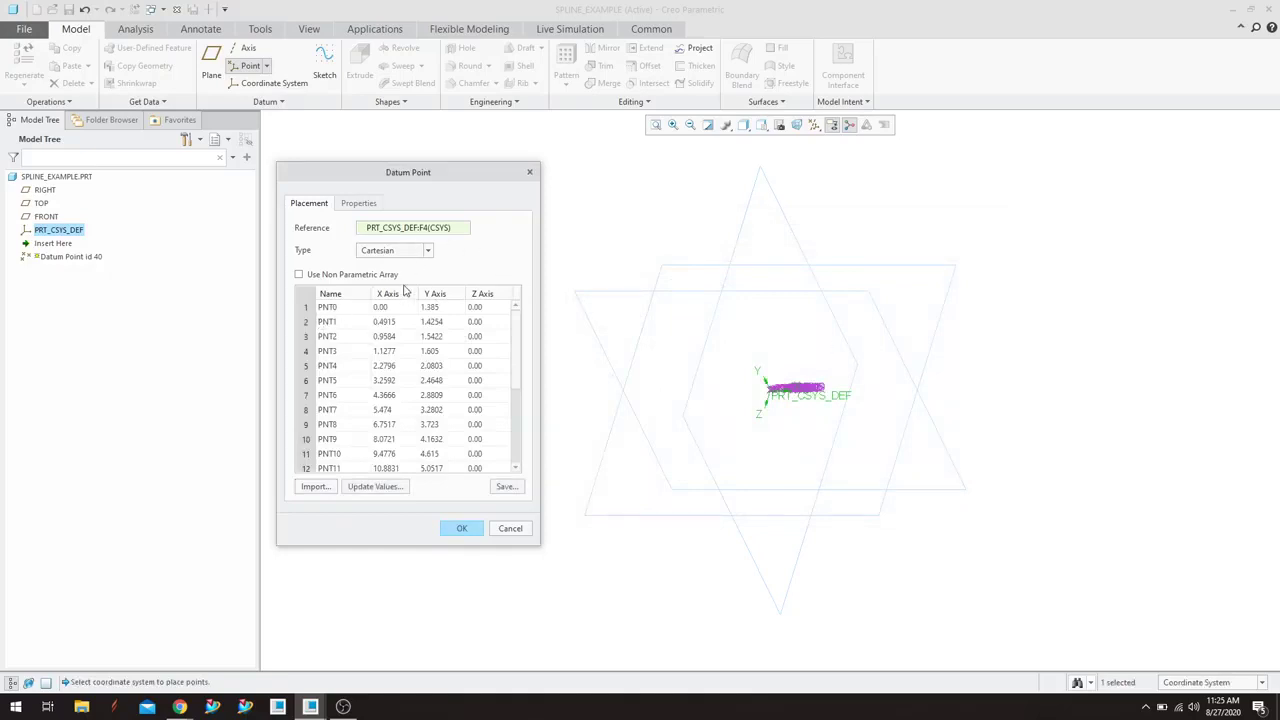
# Review the imported point coordinates and accept them to create the datum points.
pyautogui.scroll(-3, 395, 383)
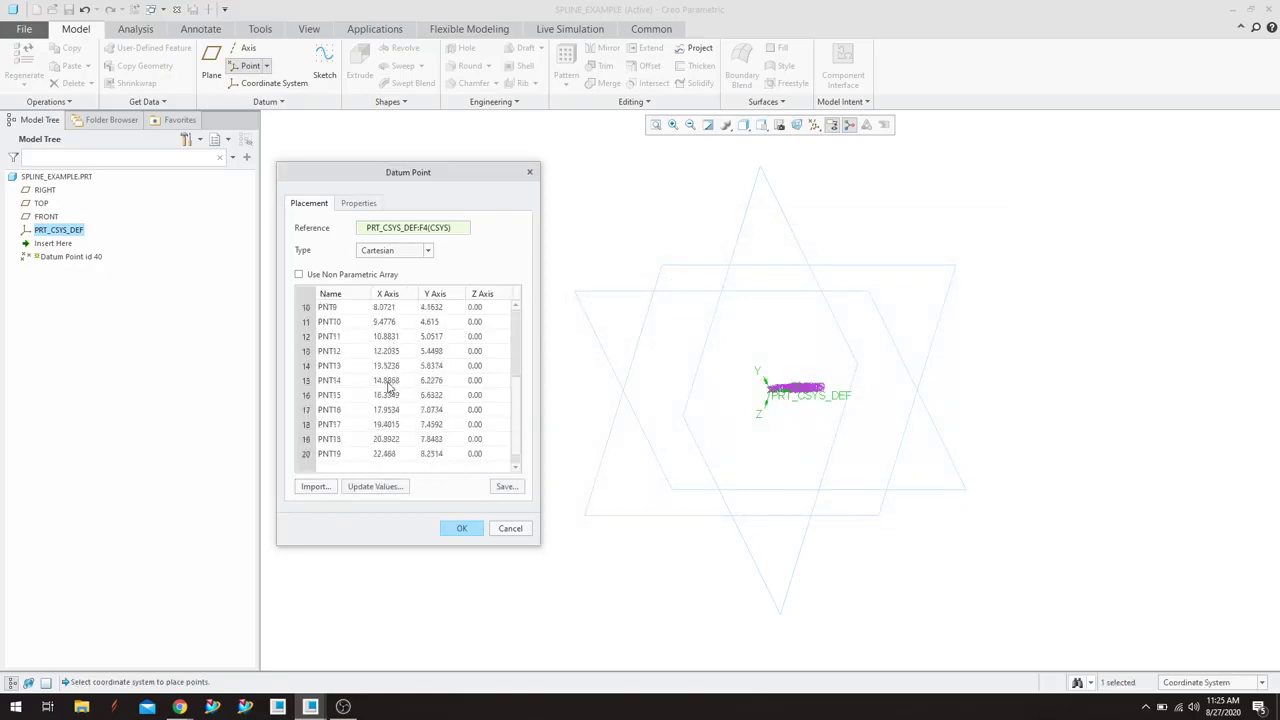
pyautogui.scroll(-1, 387, 388)
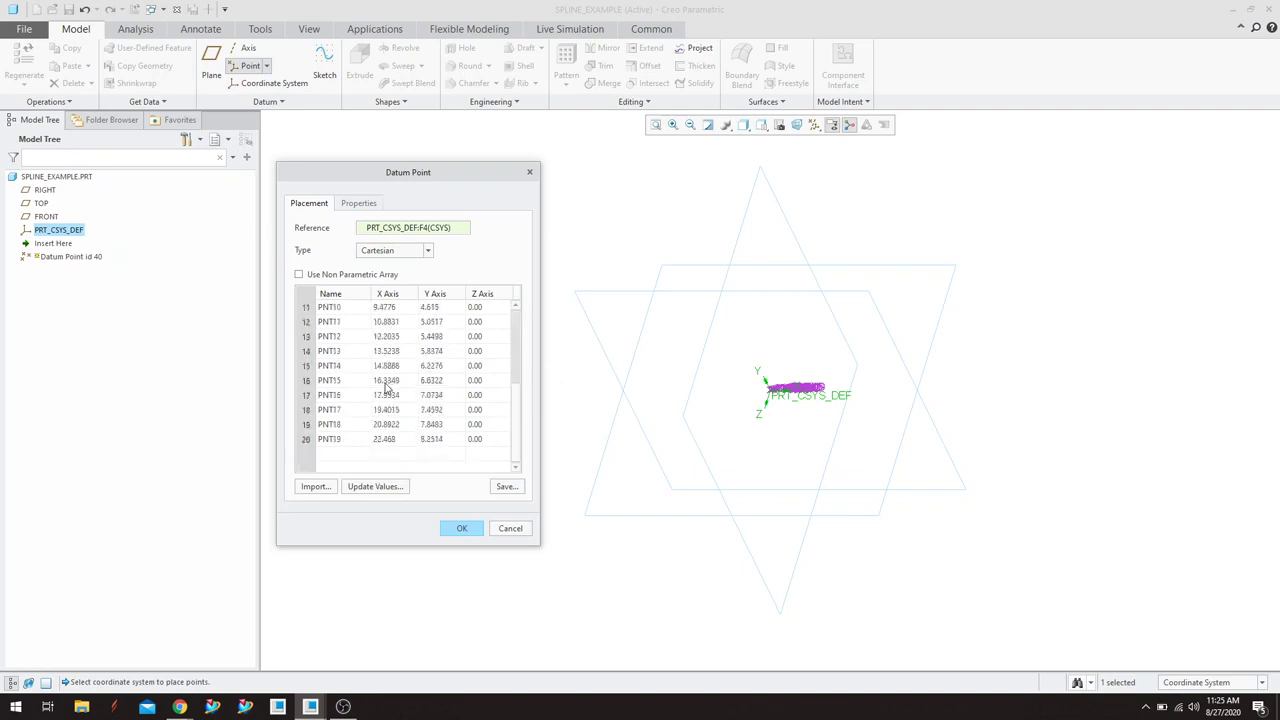
pyautogui.scroll(4, 387, 388)
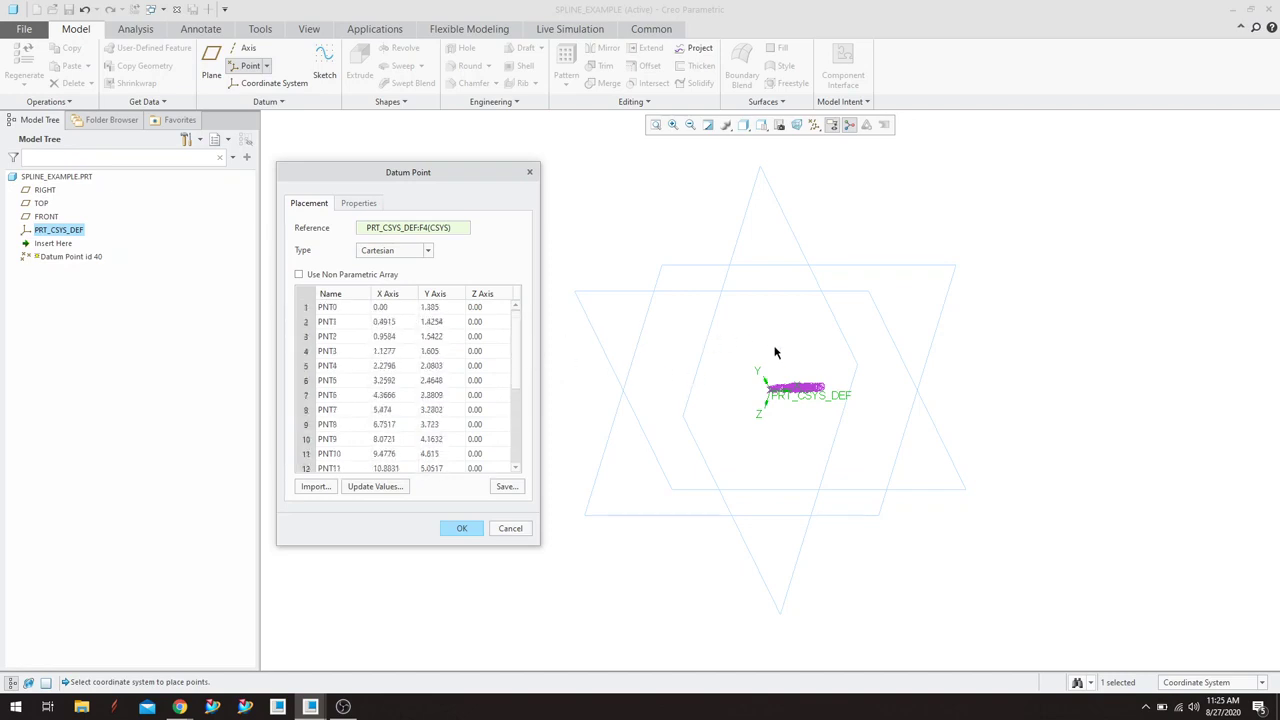
pyautogui.scroll(-2, 775, 352)
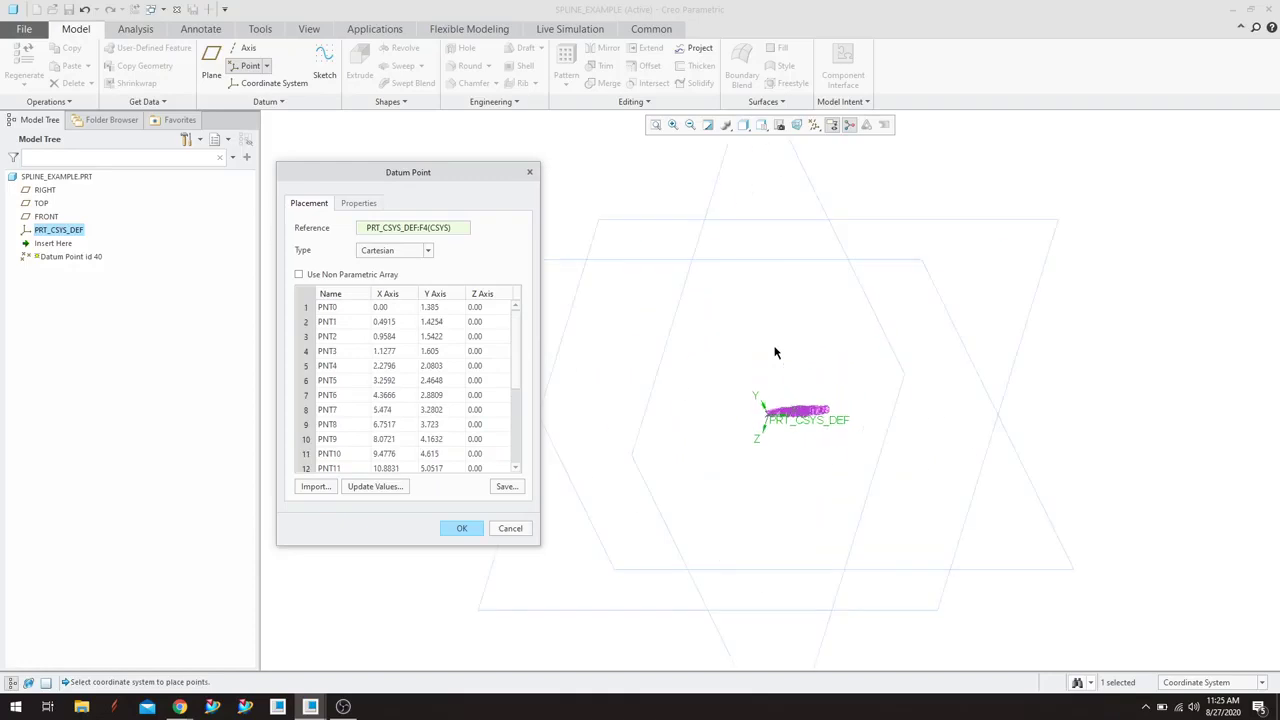
pyautogui.click(462, 529)
# Create a Curve through Points that runs through all the imported datum points.
pyautogui.moveTo(500, 508)
pyautogui.mouseDown(button='middle')
pyautogui.moveTo(611, 443)
pyautogui.moveTo(857, 432)
pyautogui.moveTo(863, 391)
pyautogui.moveTo(677, 446)
pyautogui.moveTo(737, 449)
pyautogui.moveTo(769, 414)
pyautogui.moveTo(740, 423)
pyautogui.moveTo(751, 417)
pyautogui.moveTo(749, 433)
pyautogui.mouseUp(button='middle')
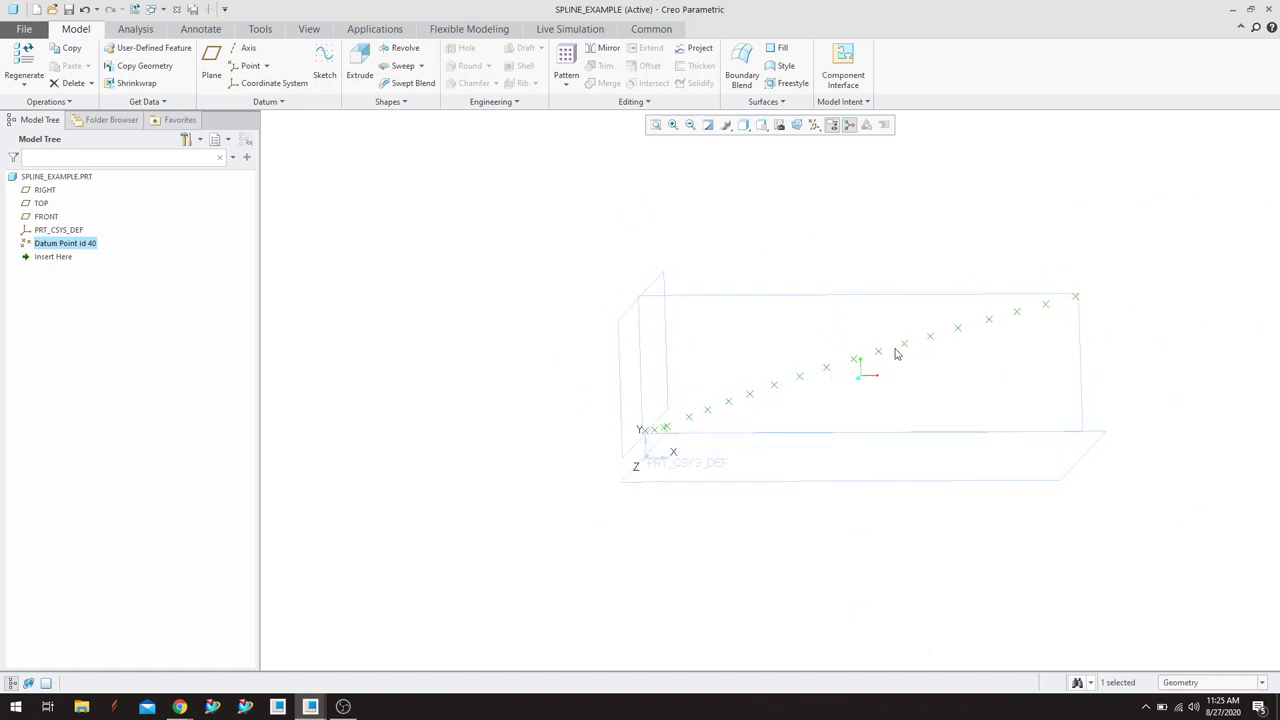
pyautogui.moveTo(840, 250)
pyautogui.mouseDown(button='middle')
pyautogui.moveTo(860, 243)
pyautogui.moveTo(834, 237)
pyautogui.moveTo(837, 251)
pyautogui.mouseUp(button='middle')
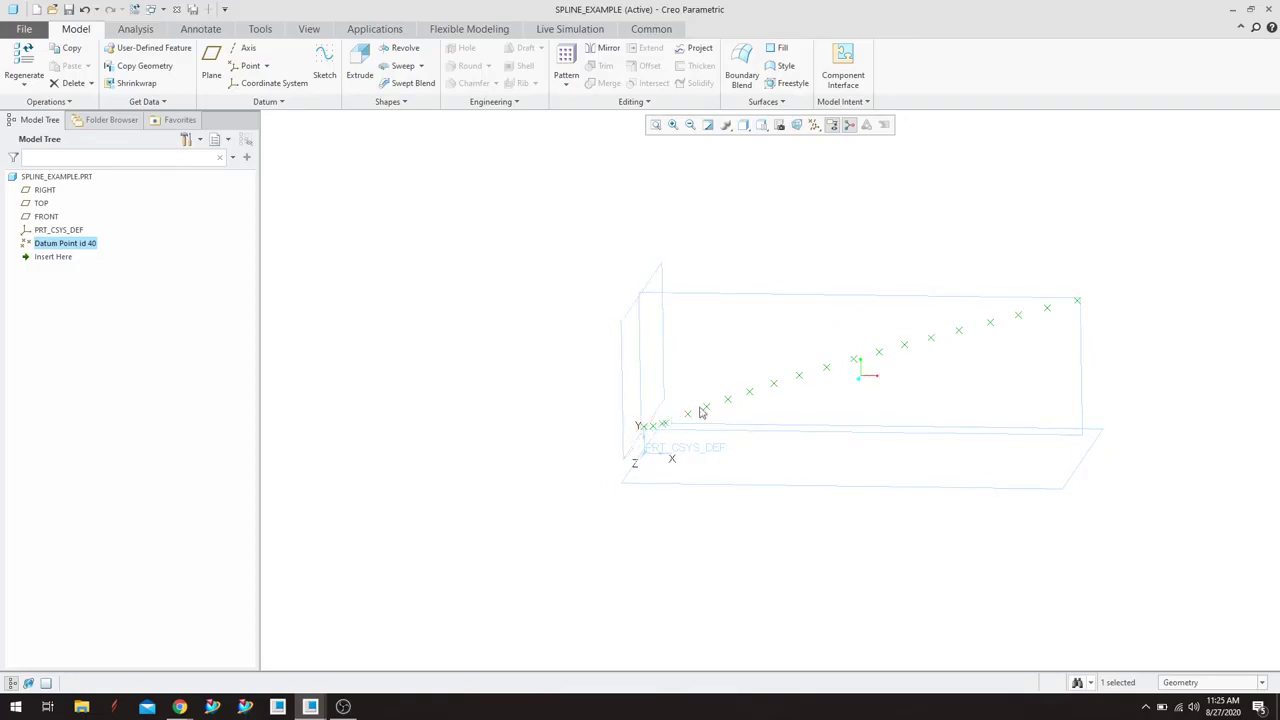
pyautogui.moveTo(977, 389)
pyautogui.mouseDown(button='middle')
pyautogui.moveTo(980, 368)
pyautogui.moveTo(969, 402)
pyautogui.mouseUp(button='middle')
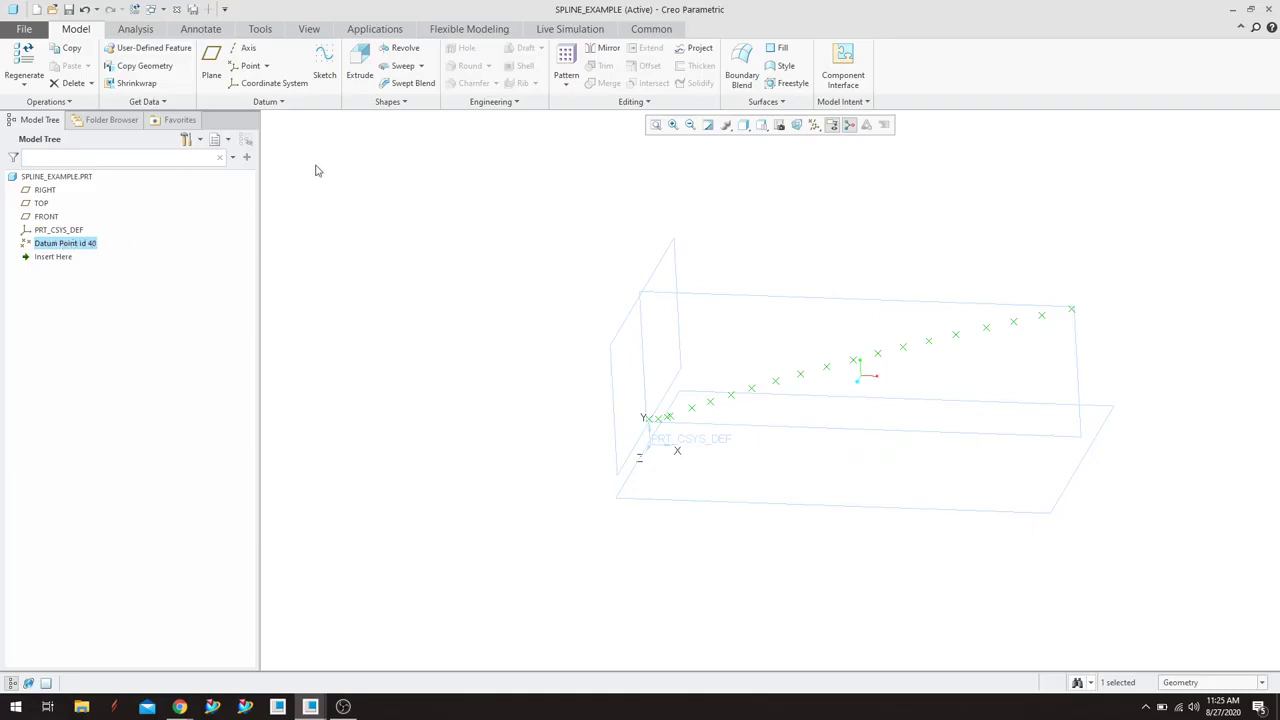
pyautogui.click(282, 104)
pyautogui.moveTo(271, 122)
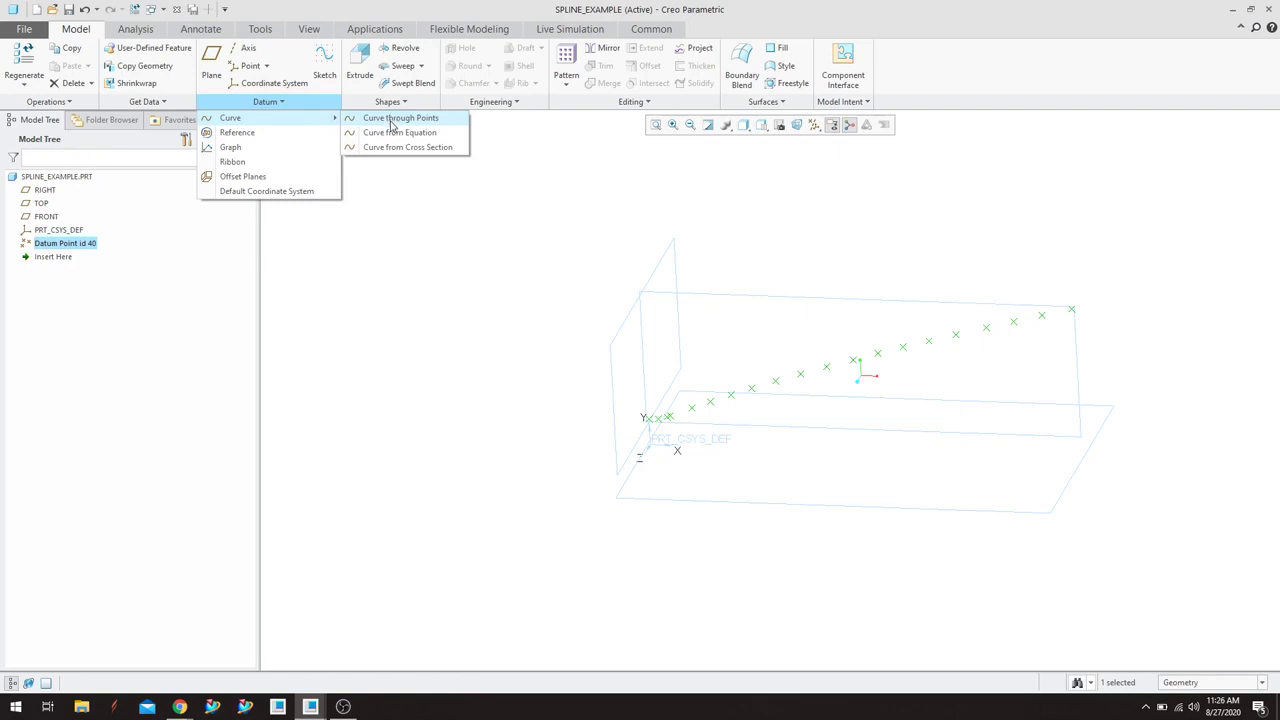
pyautogui.click(392, 120)
pyautogui.scroll(3, 826, 364)
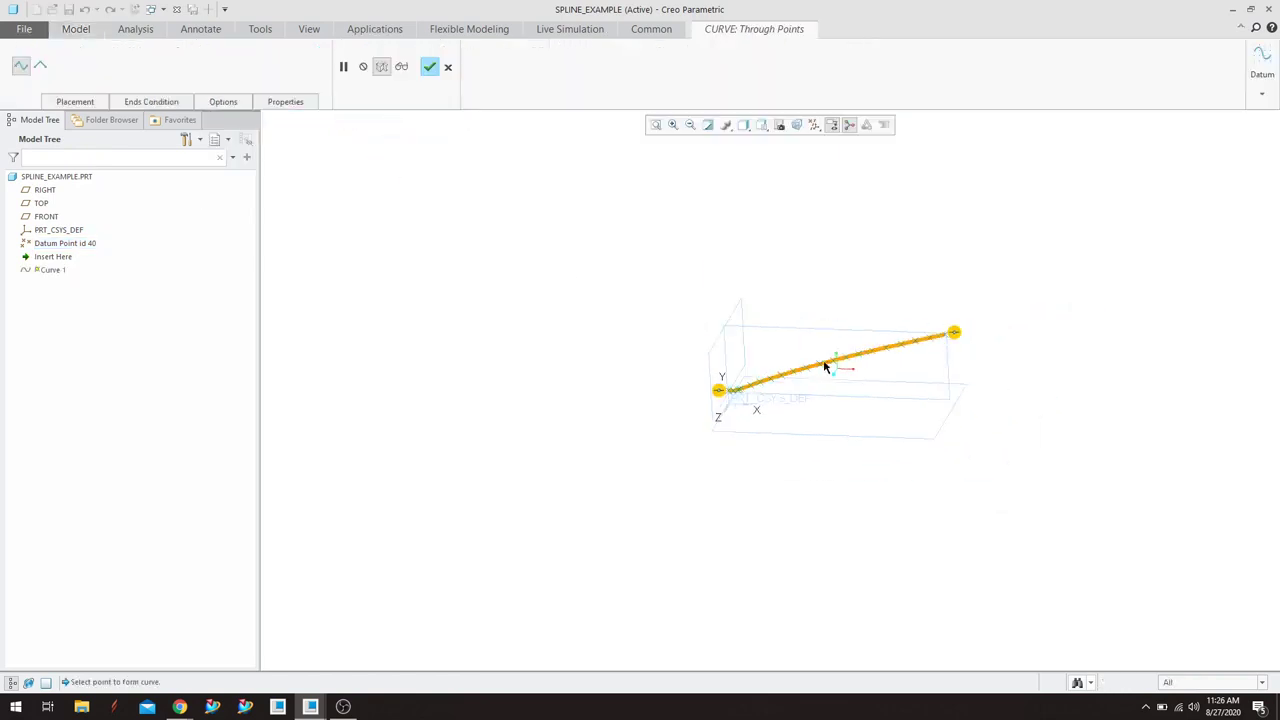
pyautogui.scroll(-4, 842, 370)
pyautogui.moveTo(857, 375); pyautogui.dragTo(858, 354, button='middle')
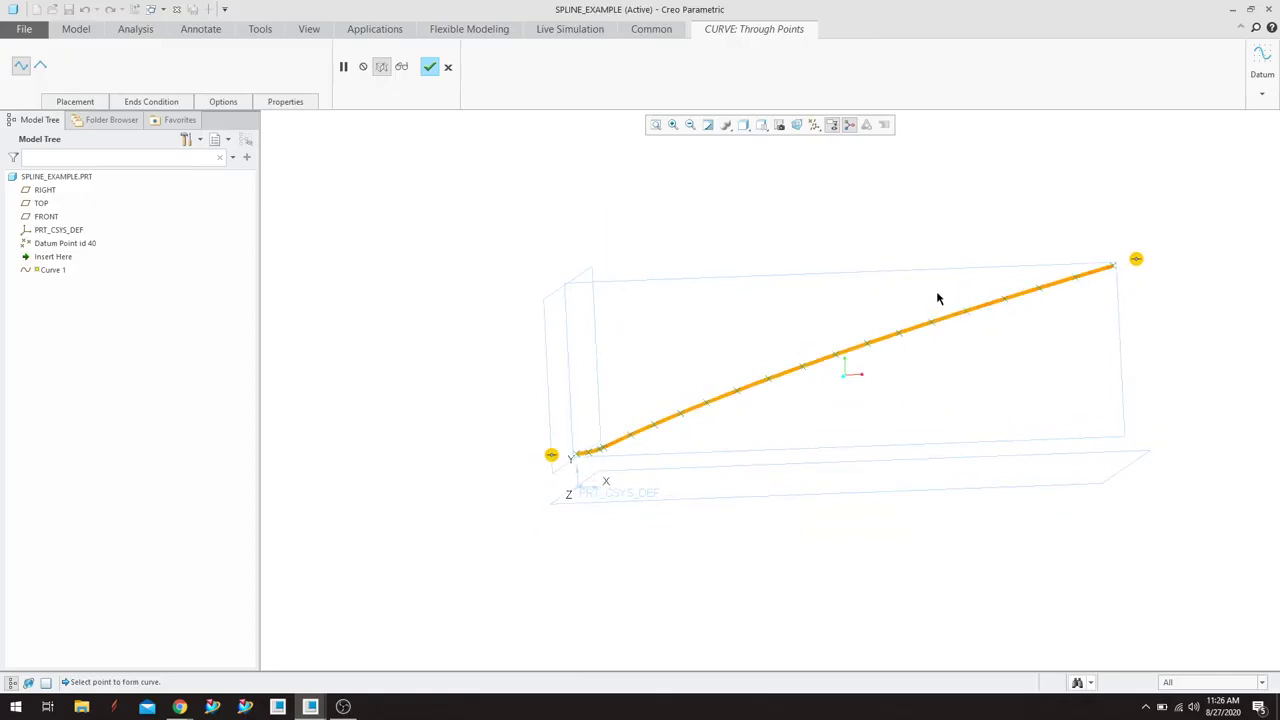
pyautogui.moveTo(786, 329); pyautogui.dragTo(770, 343, button='middle')
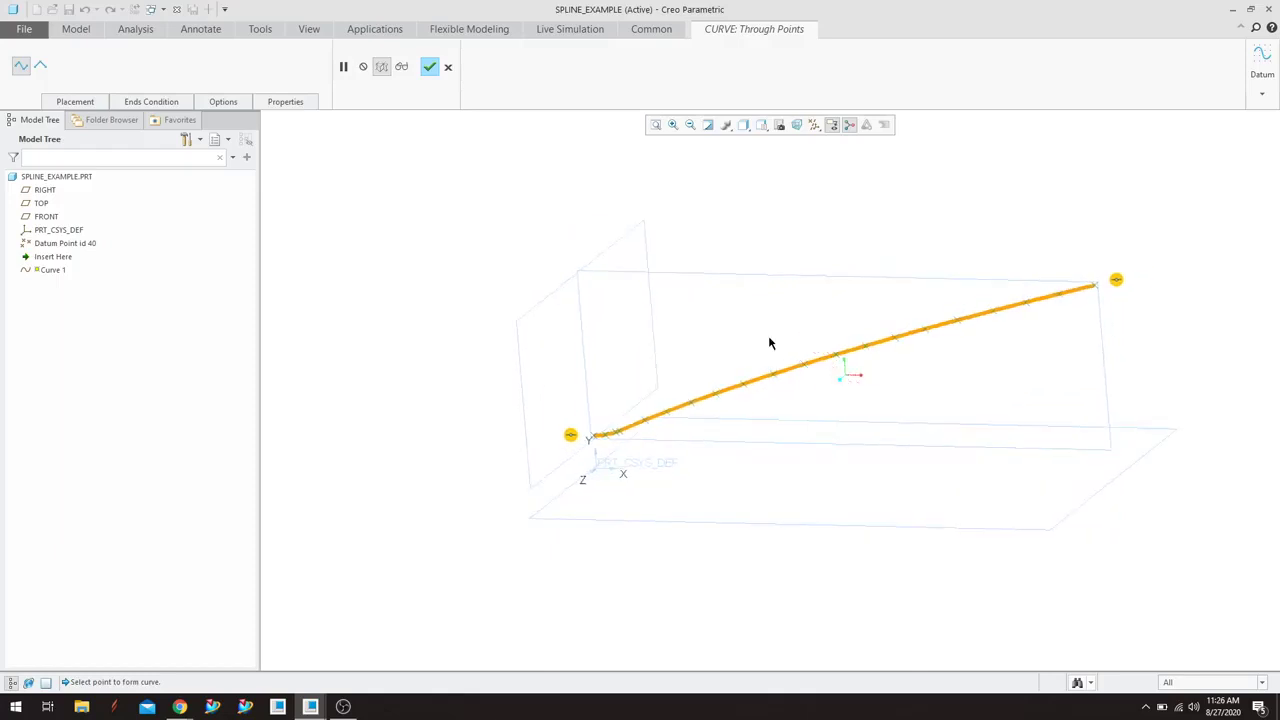
pyautogui.click(429, 67)
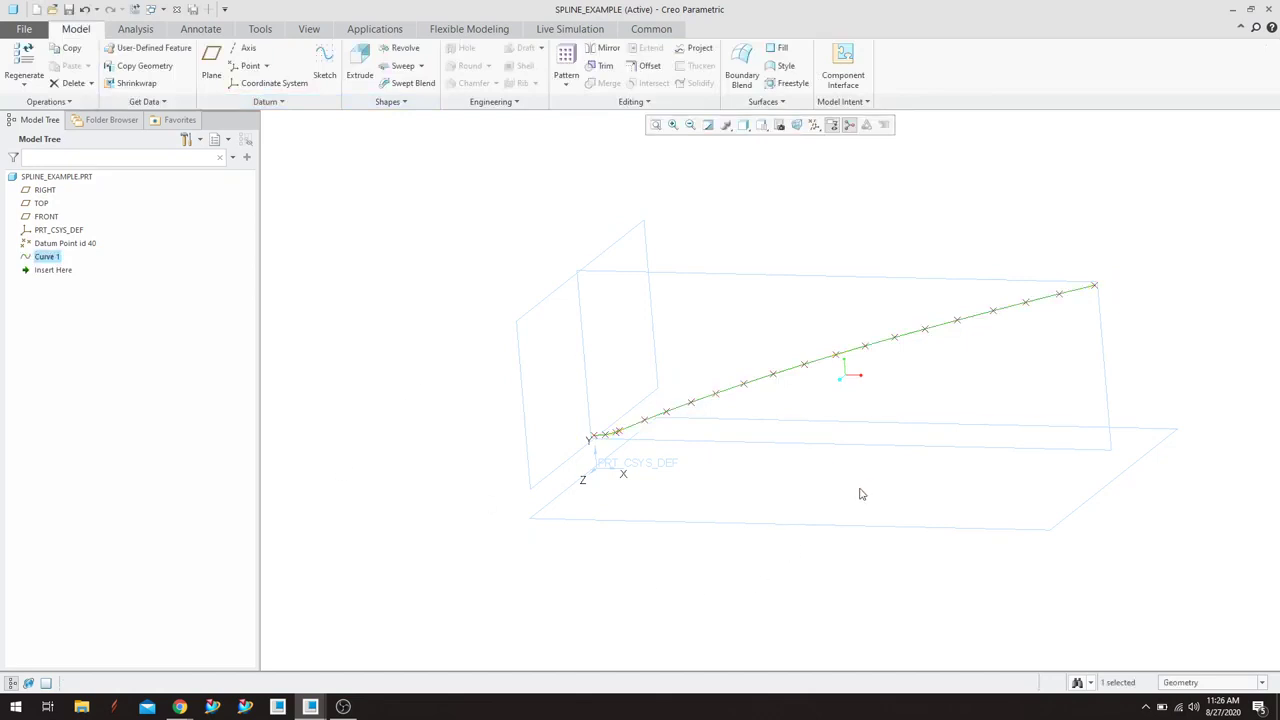
# Examine the new curve and its datum points against the datum planes and the X axis.
pyautogui.moveTo(862, 494); pyautogui.dragTo(1098, 298)
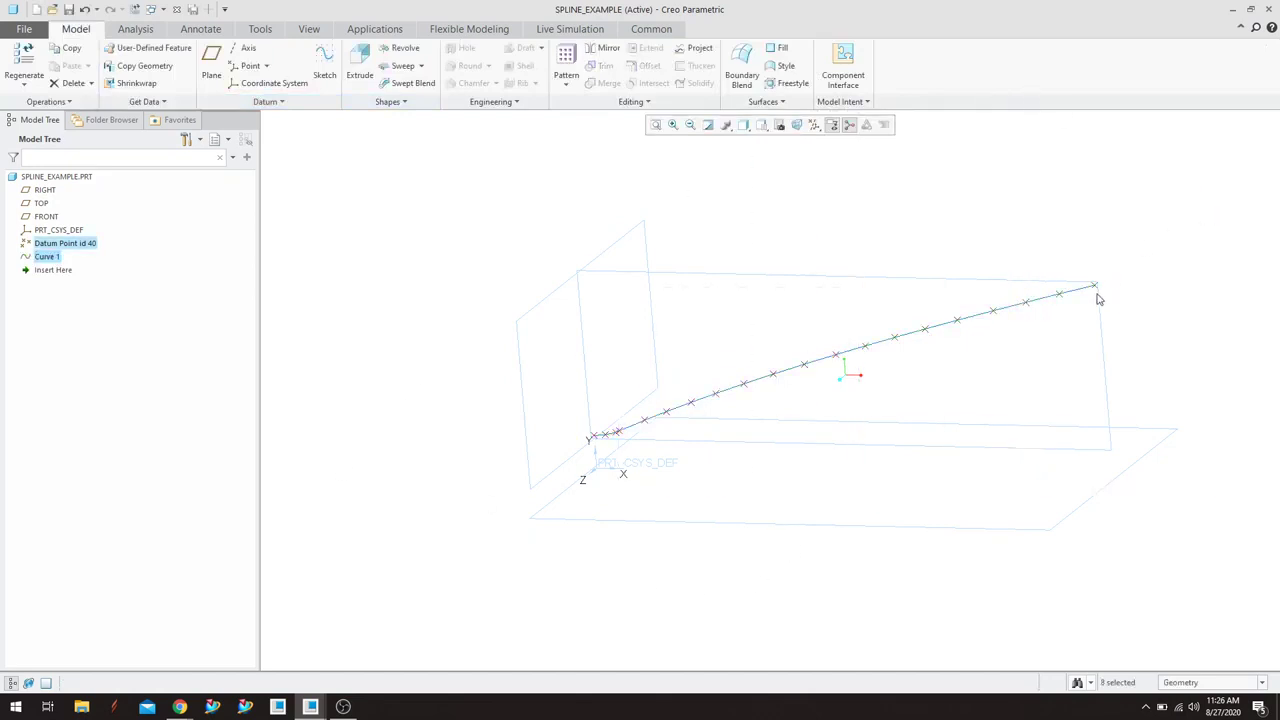
pyautogui.click(979, 320)
pyautogui.moveTo(694, 486); pyautogui.dragTo(666, 457, button='middle')
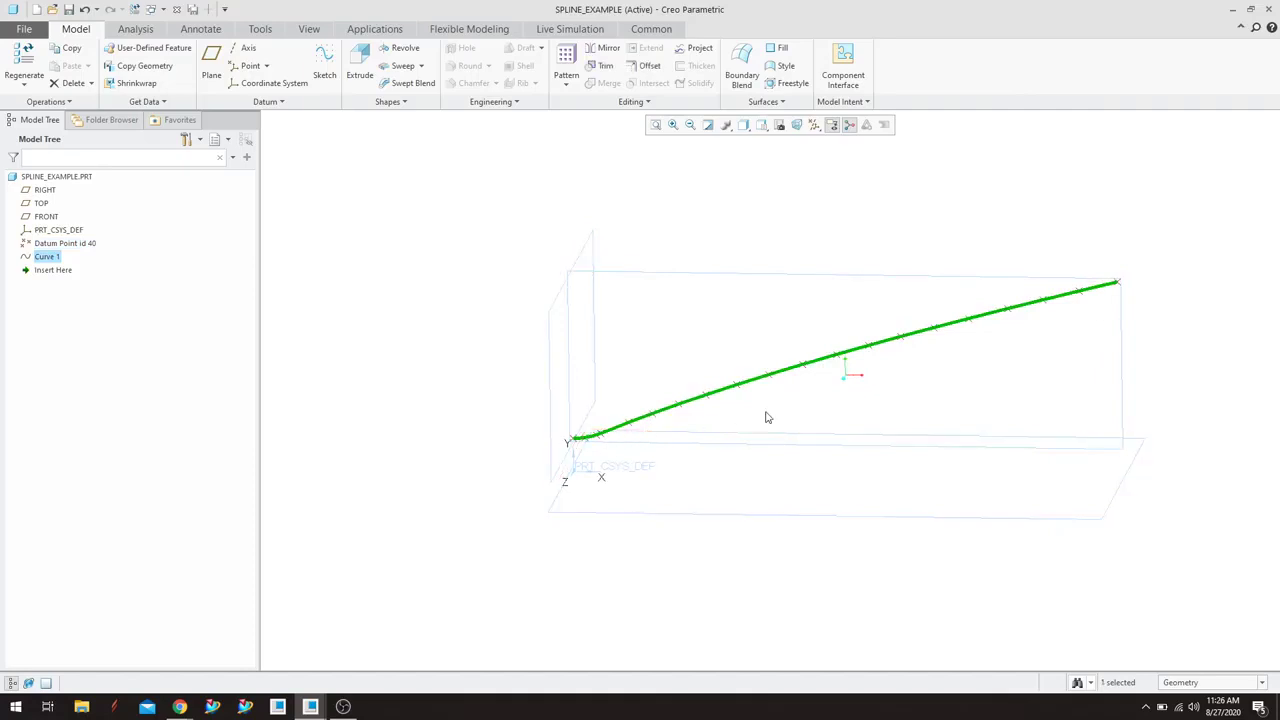
pyautogui.click(997, 234)
pyautogui.moveTo(997, 234); pyautogui.dragTo(963, 277, button='middle')
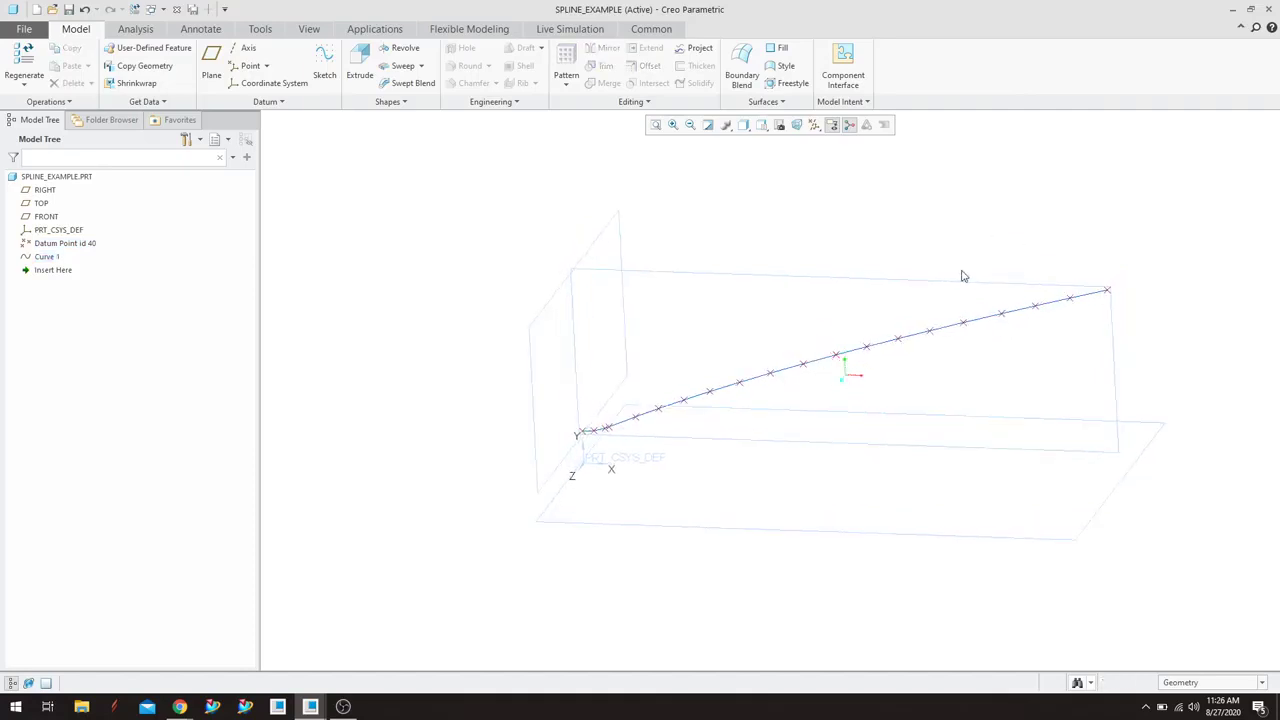
pyautogui.moveTo(800, 328)
pyautogui.mouseDown(button='middle')
pyautogui.moveTo(794, 311)
pyautogui.moveTo(784, 330)
pyautogui.mouseUp(button='middle')
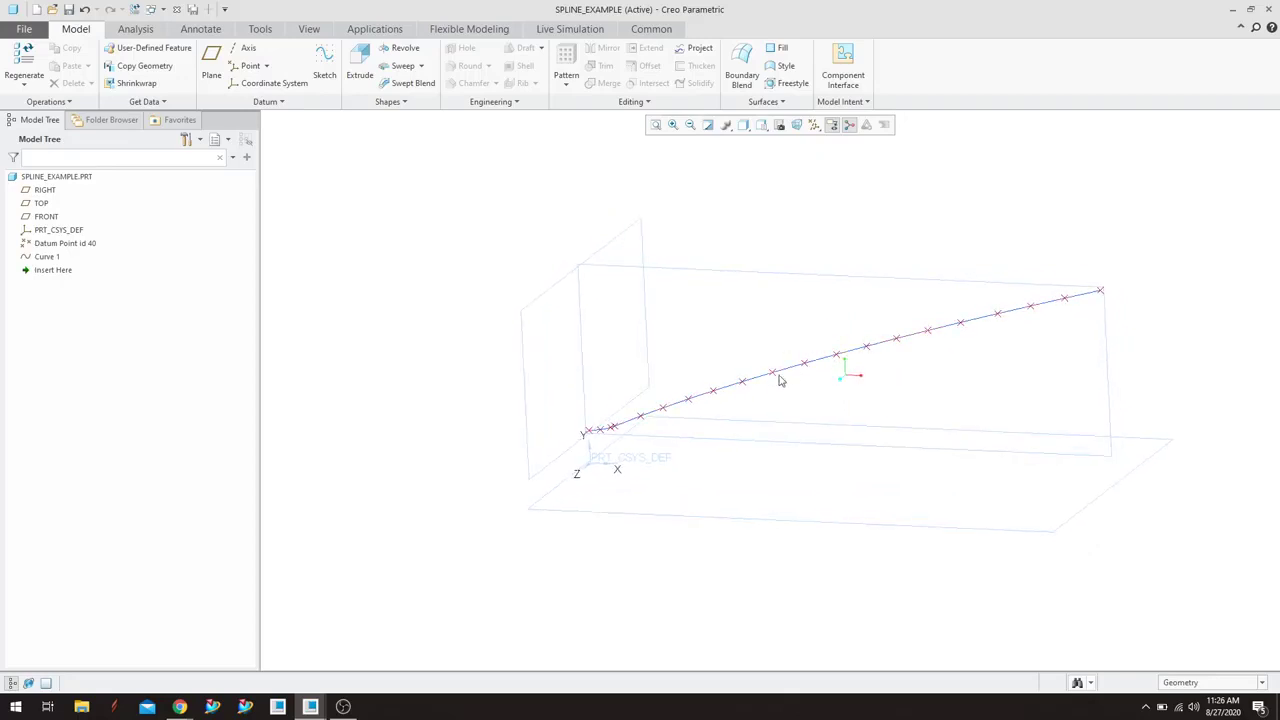
pyautogui.moveTo(728, 376)
pyautogui.mouseDown(button='middle')
pyautogui.moveTo(737, 360)
pyautogui.moveTo(700, 400)
pyautogui.mouseUp(button='middle')
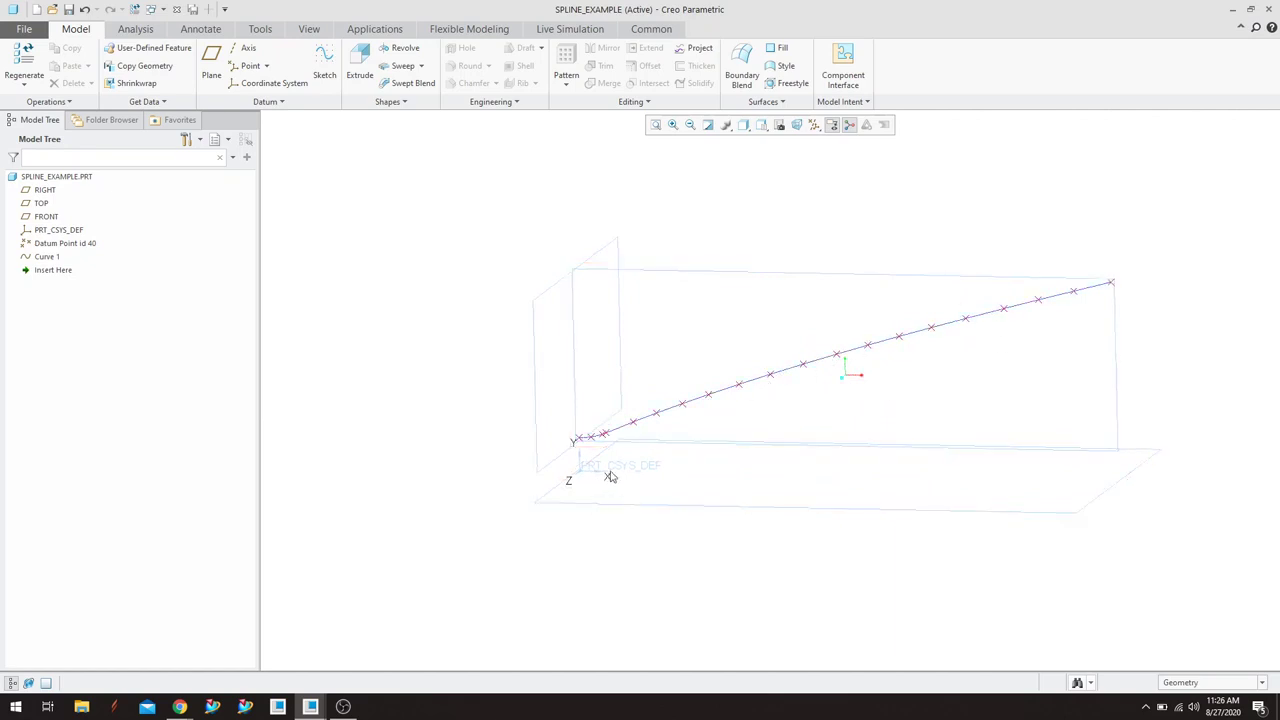
pyautogui.moveTo(611, 470)
pyautogui.mouseDown(button='middle')
pyautogui.moveTo(629, 469)
pyautogui.moveTo(611, 470)
pyautogui.mouseUp(button='middle')
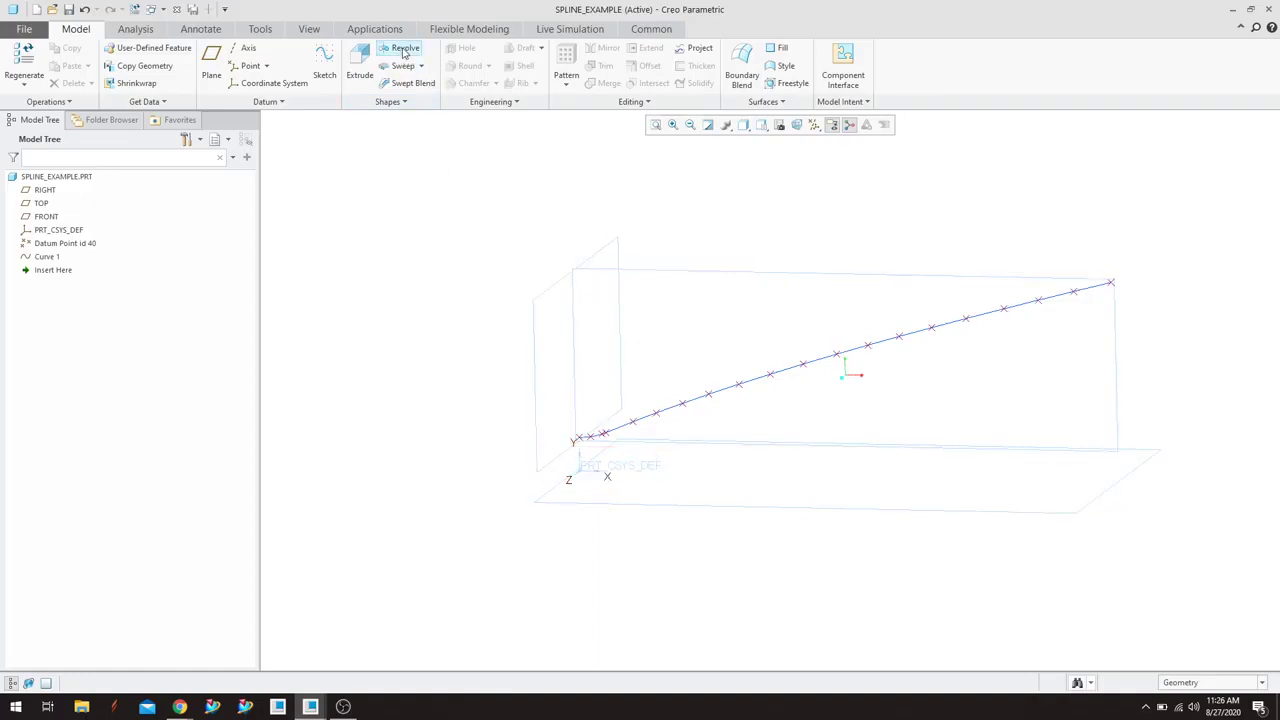
# Start a solid Revolve and open its section sketch on the FRONT plane.
pyautogui.press('ctrl')
pyautogui.press('ctrl')
pyautogui.press('ctrl')
pyautogui.press('ctrl')
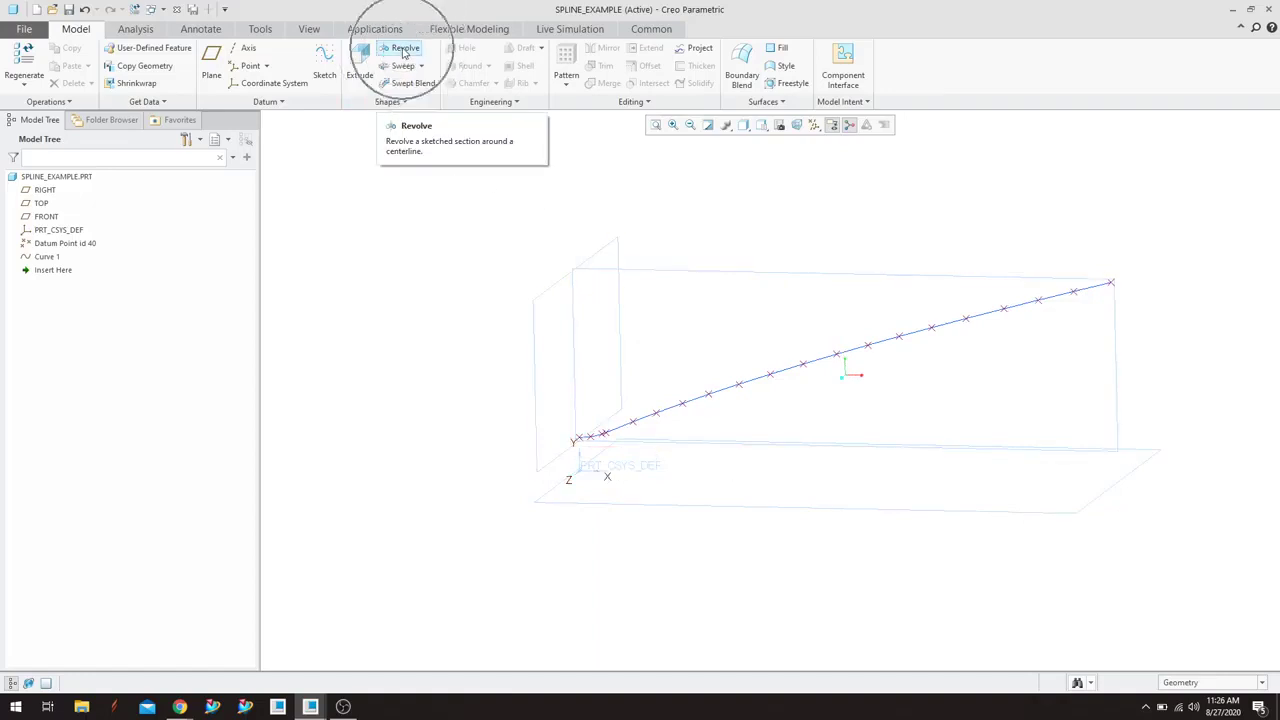
pyautogui.press('ctrl')
pyautogui.press('ctrl')
pyautogui.press('ctrl')
pyautogui.press('ctrl')
pyautogui.click(405, 50)
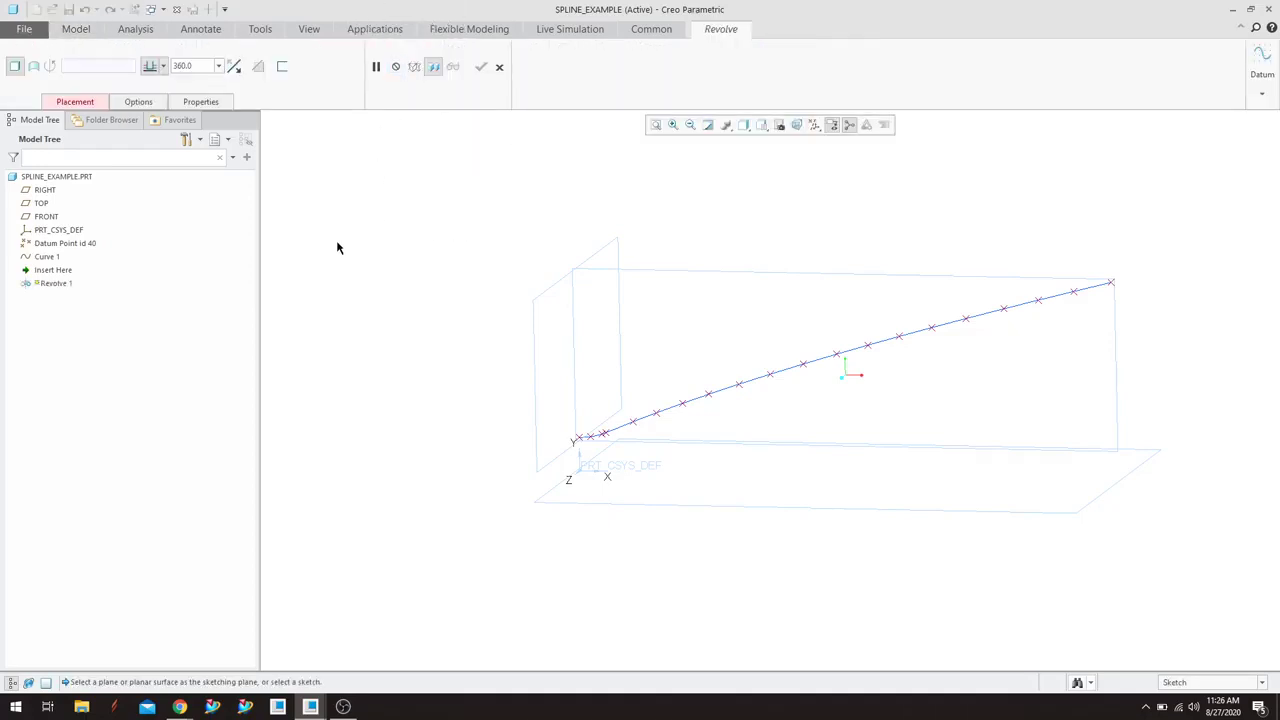
pyautogui.moveTo(429, 257); pyautogui.dragTo(435, 262, button='middle')
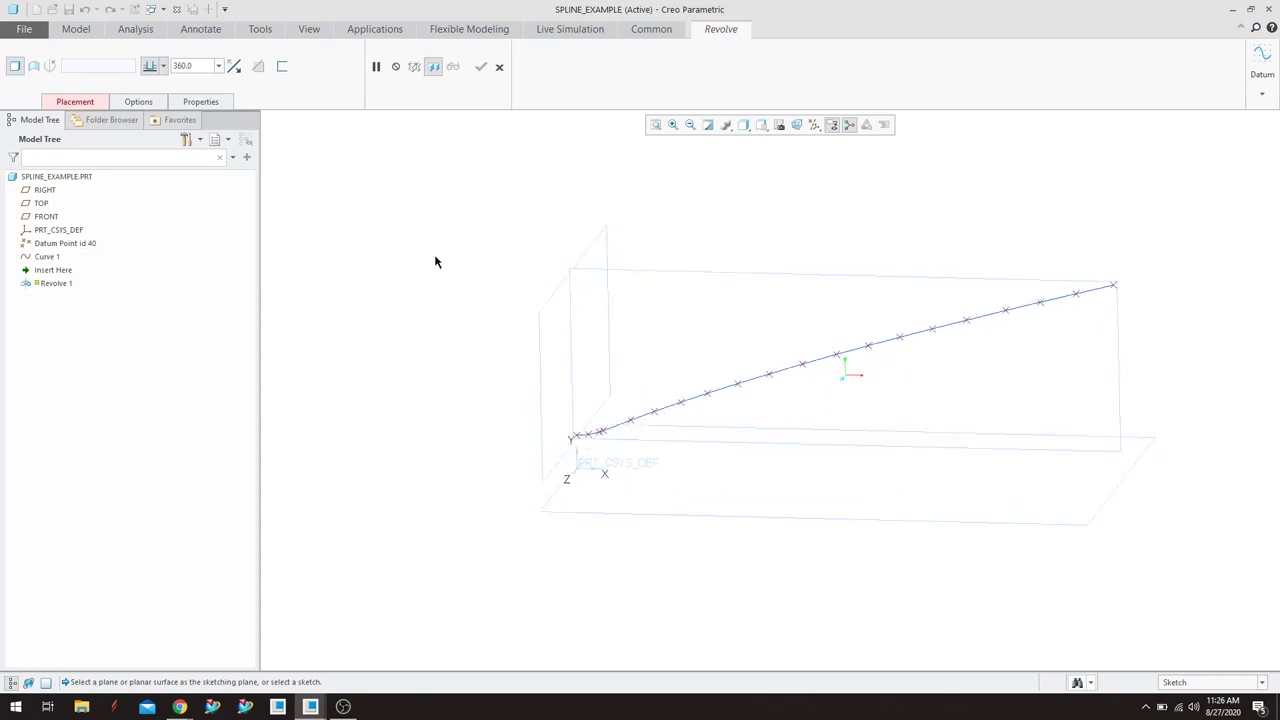
pyautogui.click(687, 273)
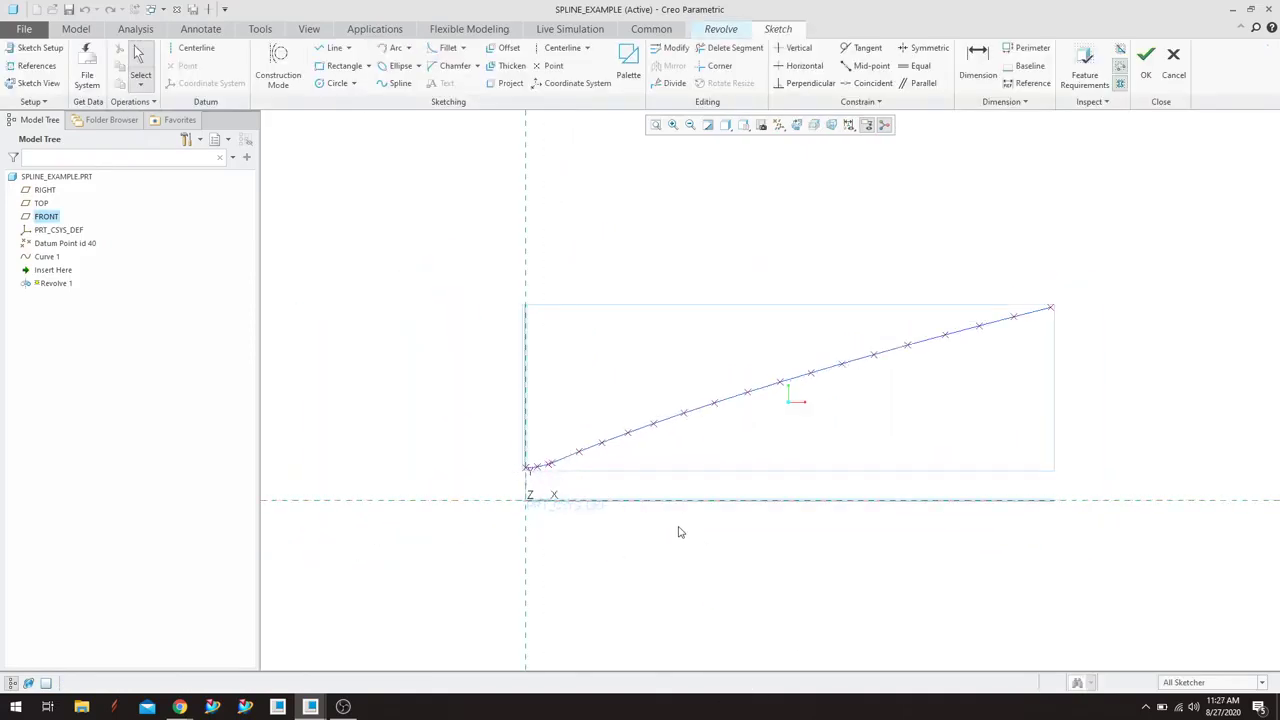
pyautogui.scroll(-2, 678, 532)
pyautogui.scroll(2, 868, 487)
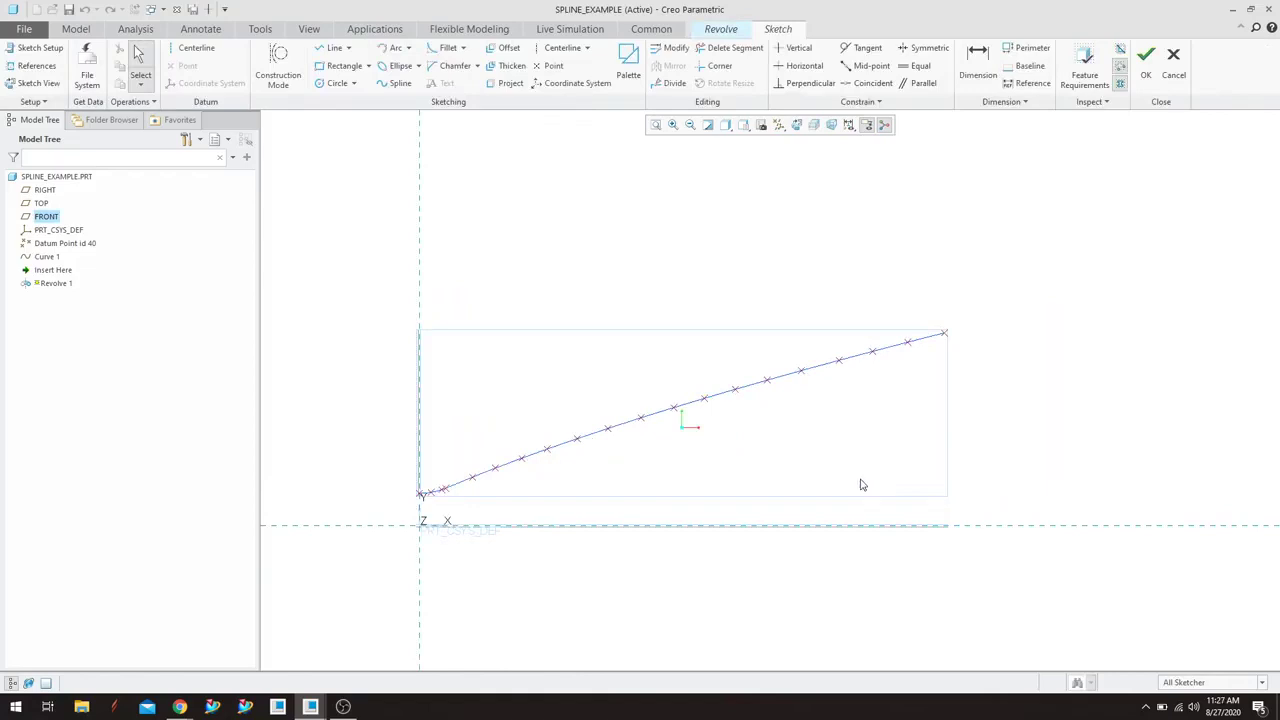
# Project the curve through the datum points into the revolve section sketch as a single edge.
pyautogui.click(506, 84)
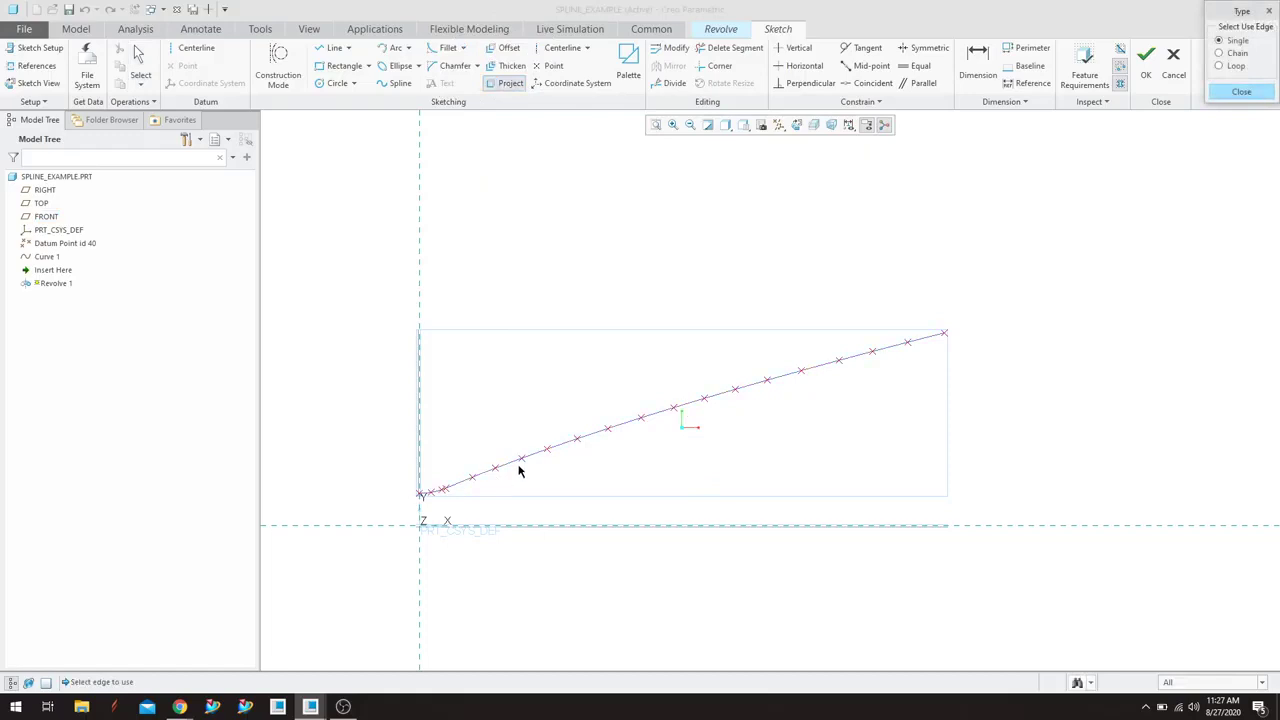
pyautogui.click(852, 354)
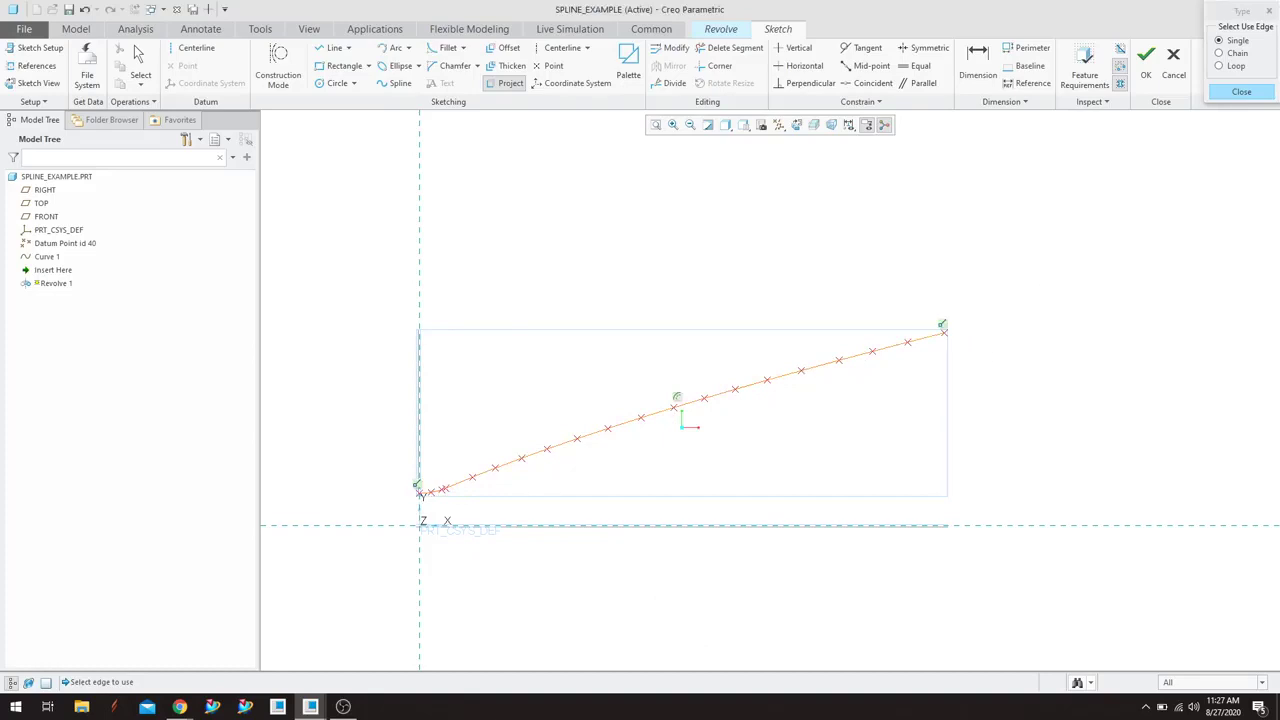
pyautogui.click(1243, 92)
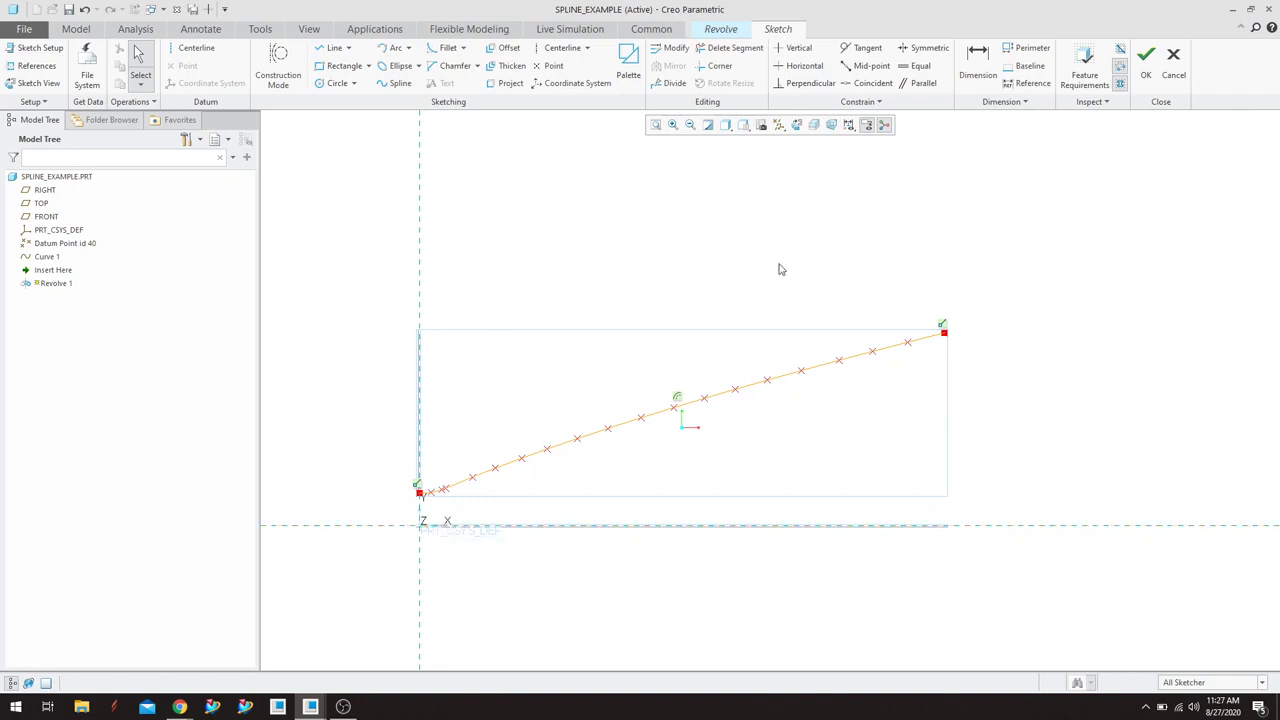
# Add a horizontal centerline through the origin along the X axis as the axis of revolution.
pyautogui.click(553, 55)
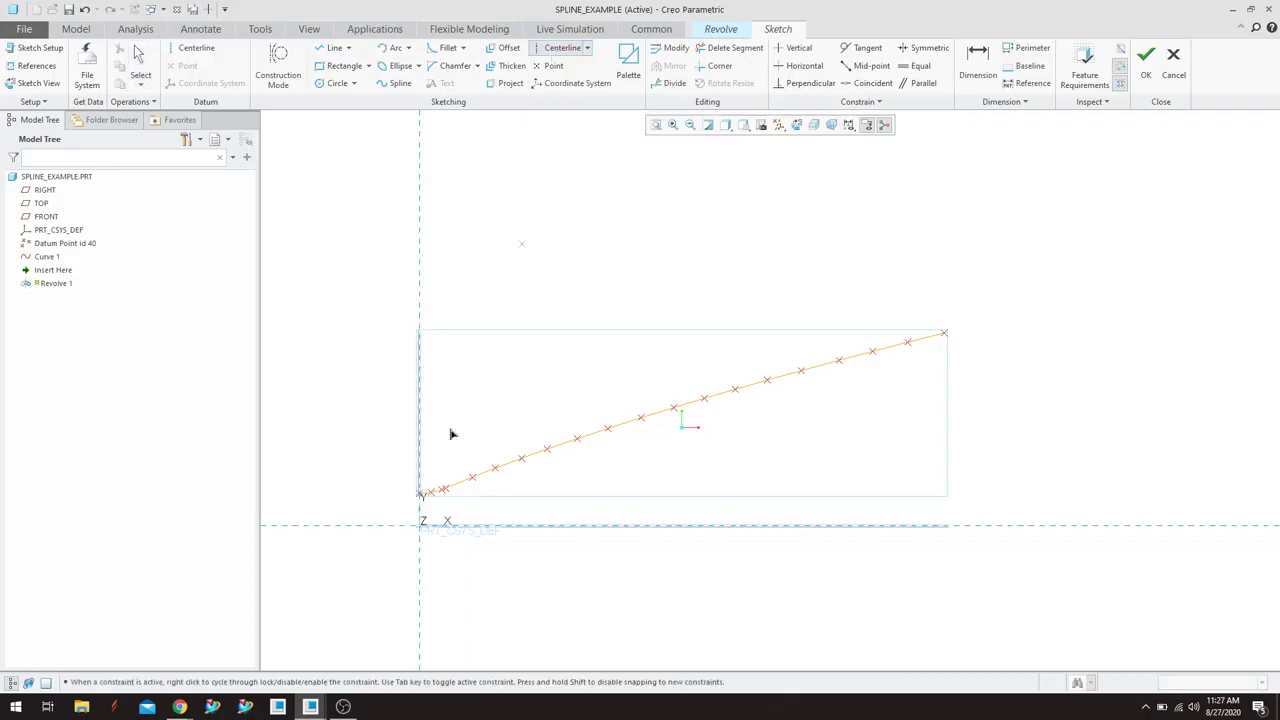
pyautogui.click(420, 525)
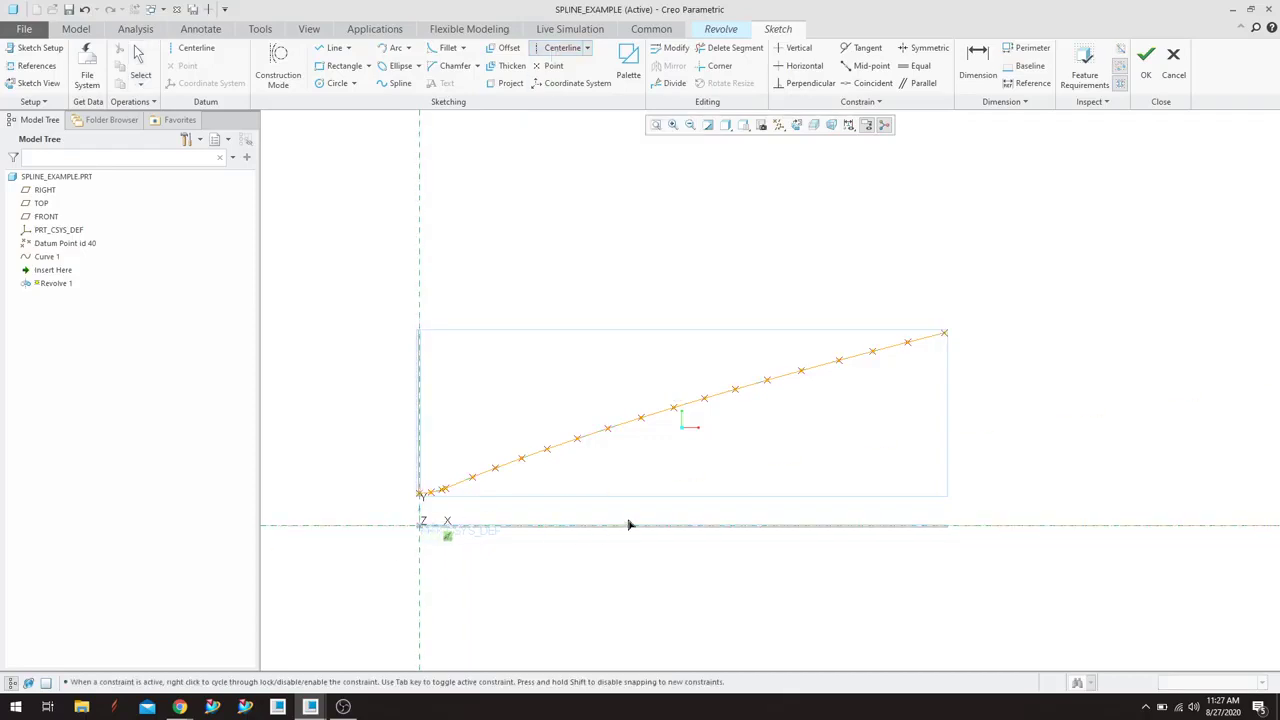
pyautogui.click(718, 525)
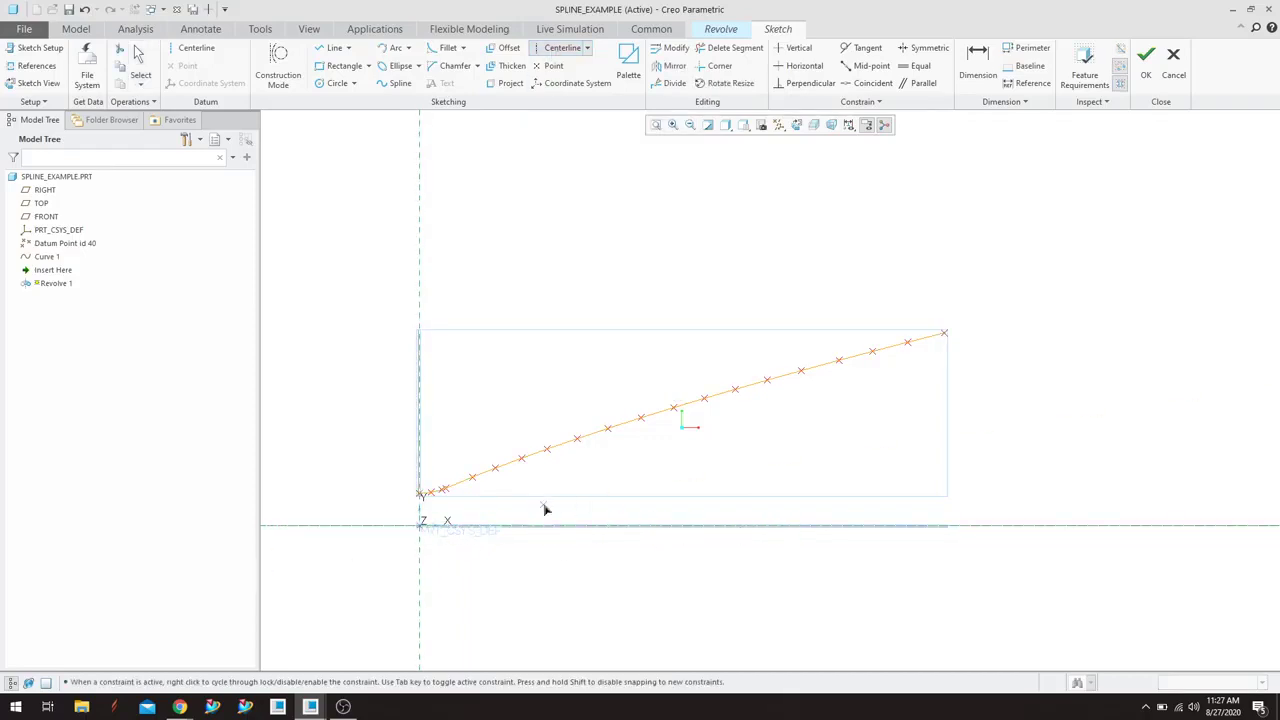
pyautogui.scroll(-2, 831, 420)
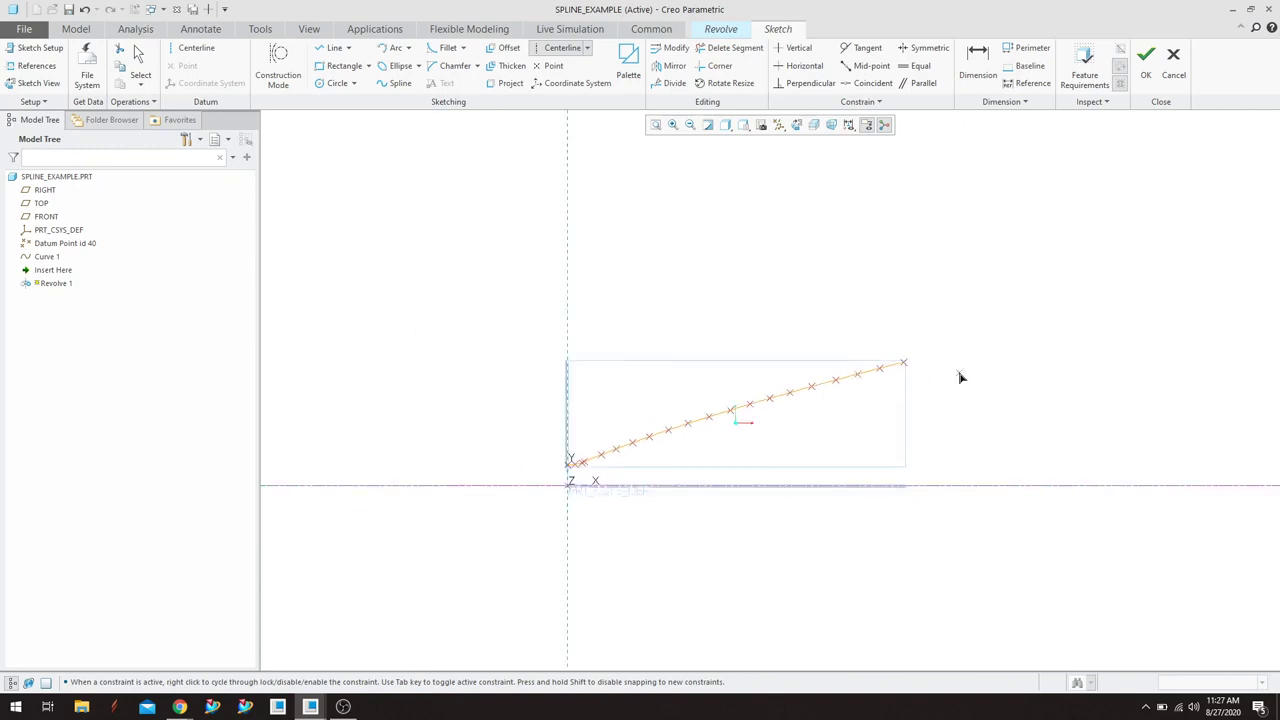
pyautogui.scroll(1, 960, 377)
# Finish the open section, accept the switch to a surface feature, and complete the 360° revolve.
pyautogui.click(1145, 60)
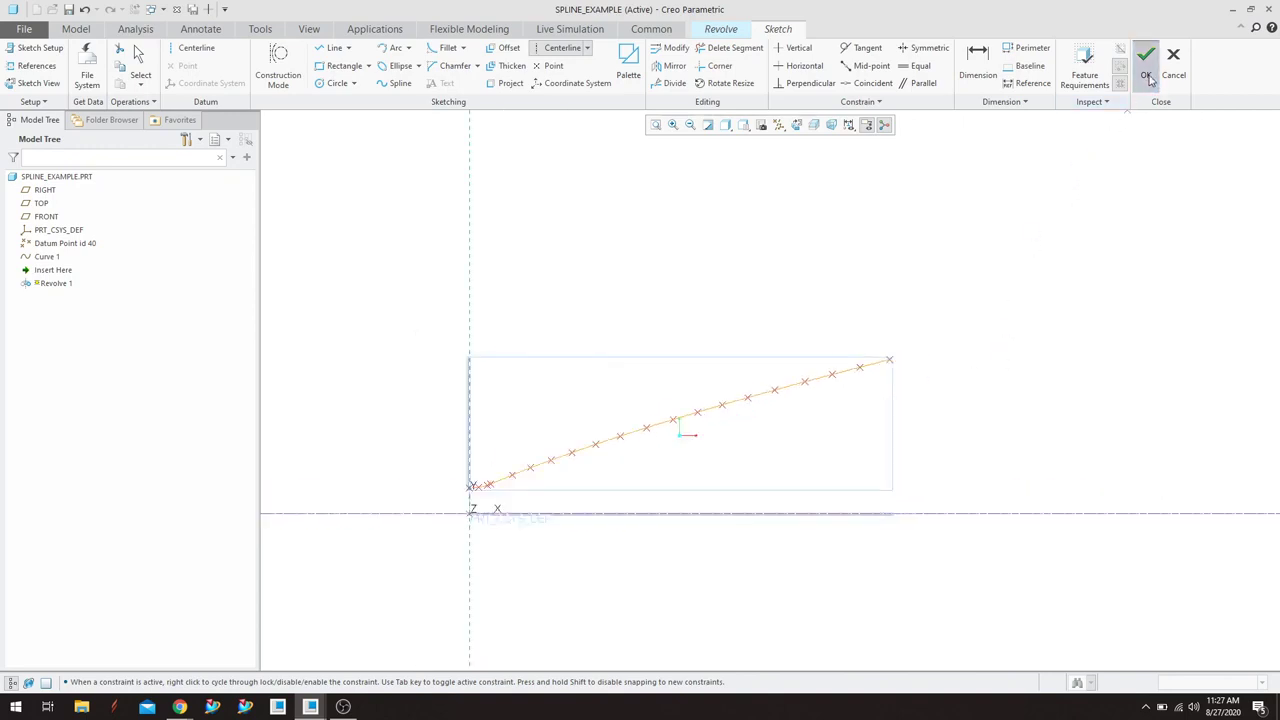
pyautogui.moveTo(685, 319); pyautogui.dragTo(686, 227)
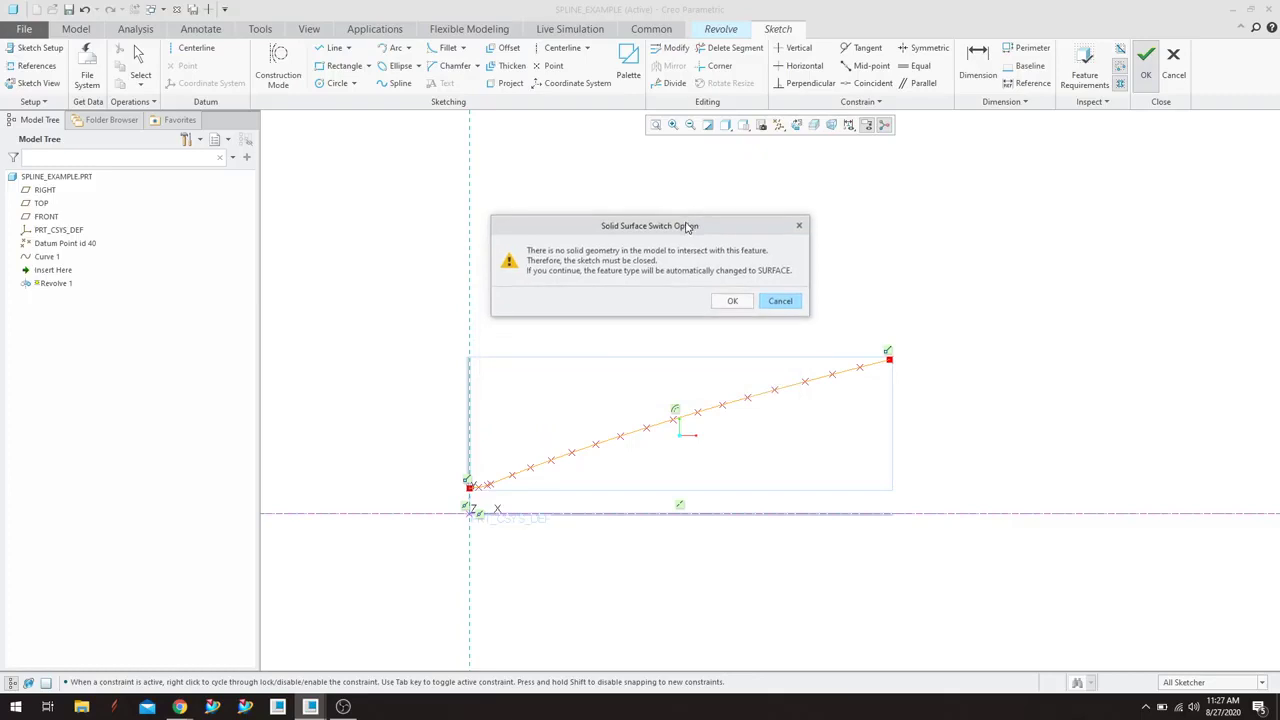
pyautogui.click(733, 301)
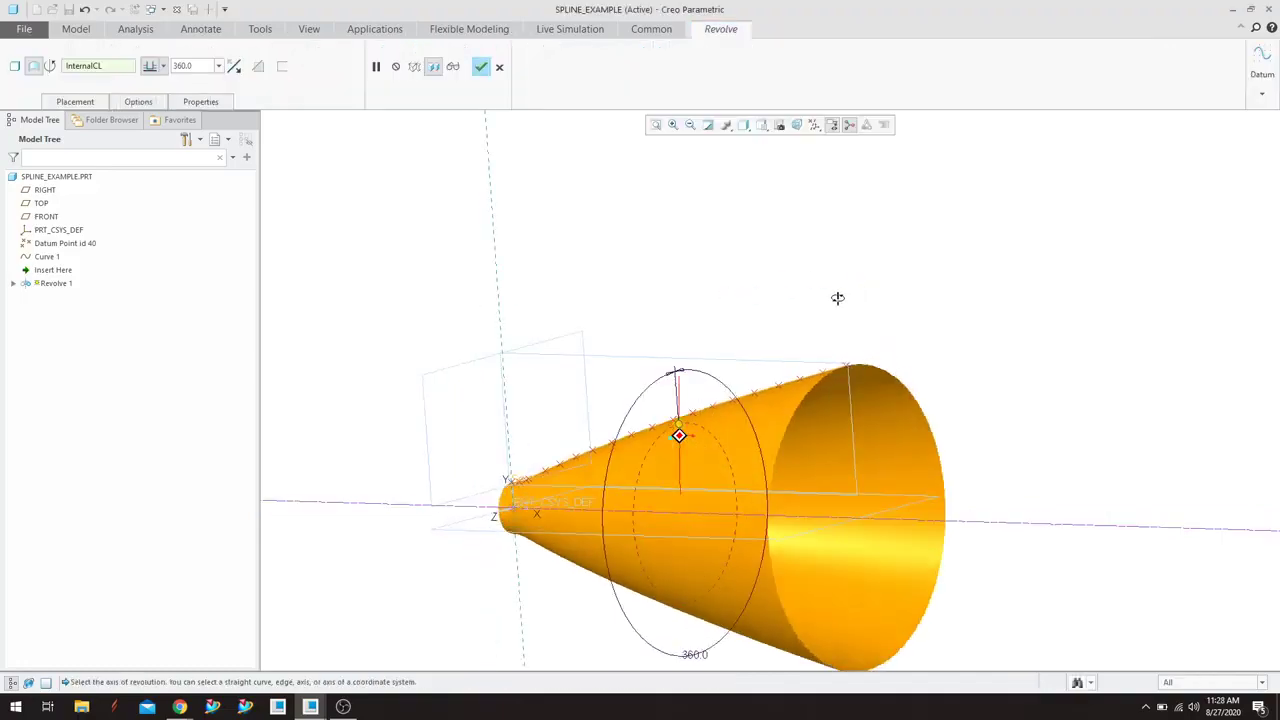
pyautogui.moveTo(837, 298); pyautogui.dragTo(516, 536, button='middle')
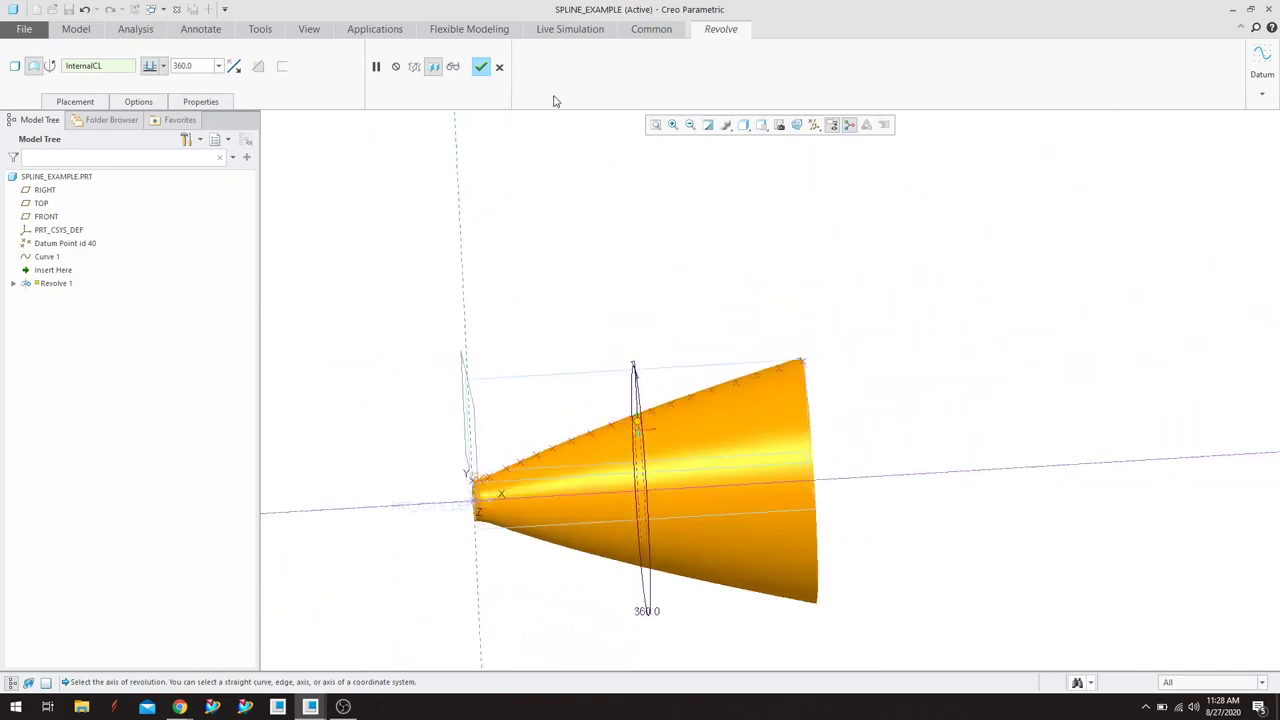
pyautogui.click(481, 67)
pyautogui.moveTo(1000, 371)
pyautogui.mouseDown(button='middle')
pyautogui.moveTo(994, 360)
pyautogui.moveTo(994, 403)
pyautogui.moveTo(940, 420)
pyautogui.moveTo(989, 401)
pyautogui.moveTo(791, 420)
pyautogui.moveTo(921, 402)
pyautogui.mouseUp(button='middle')
pyautogui.scroll(1, 921, 411)
pyautogui.scroll(-2, 921, 411)
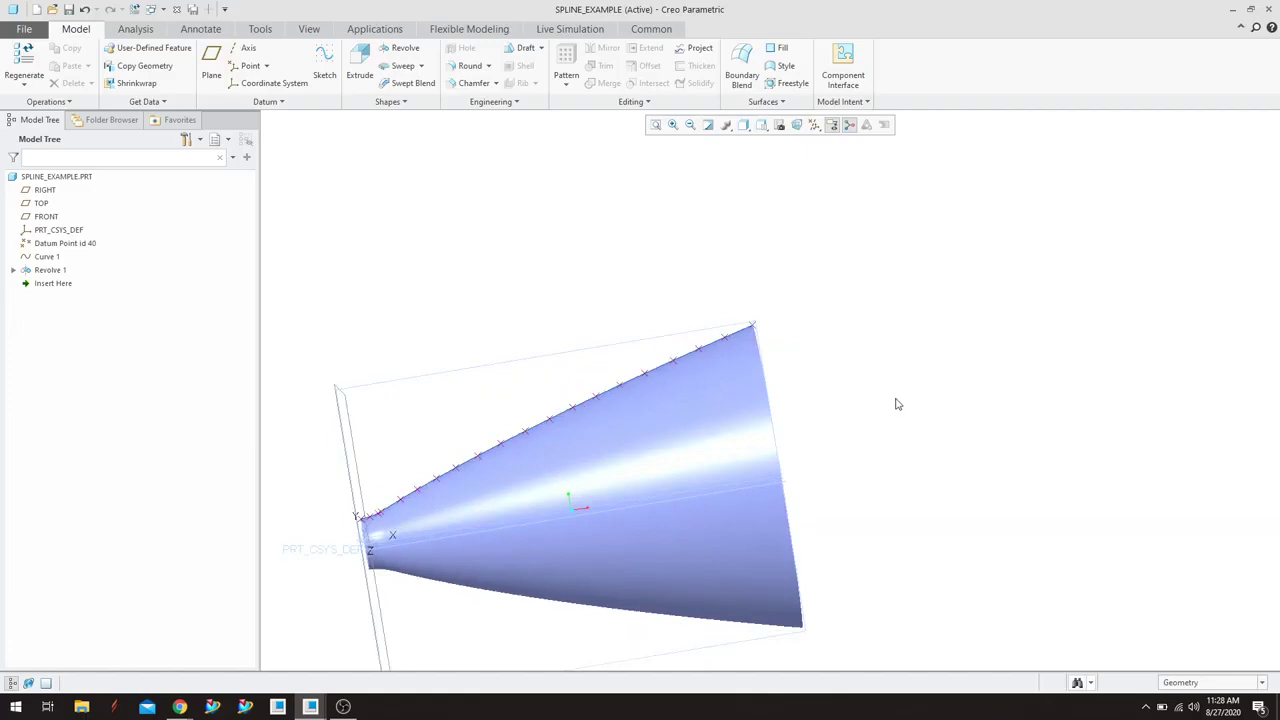
pyautogui.moveTo(894, 403); pyautogui.dragTo(858, 439, button='middle')
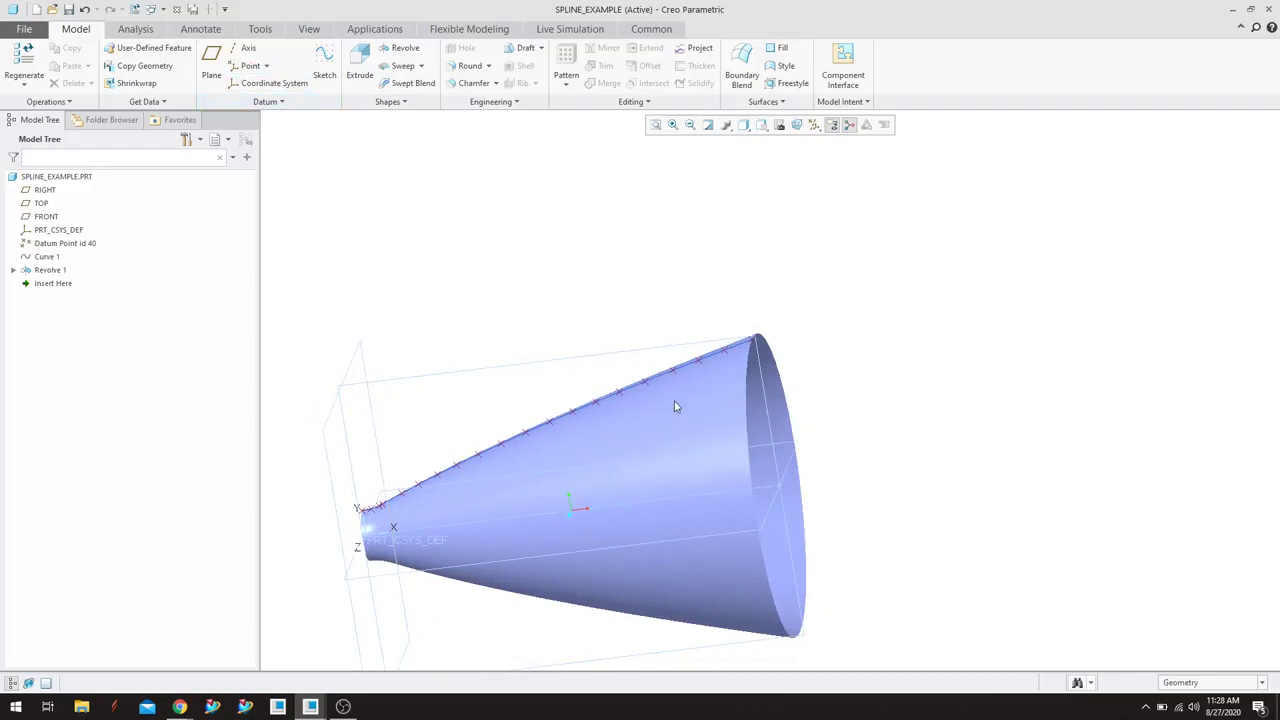
pyautogui.moveTo(674, 406)
pyautogui.mouseDown(button='middle')
pyautogui.moveTo(602, 469)
pyautogui.moveTo(449, 514)
pyautogui.moveTo(500, 506)
pyautogui.moveTo(489, 510)
pyautogui.mouseUp(button='middle')
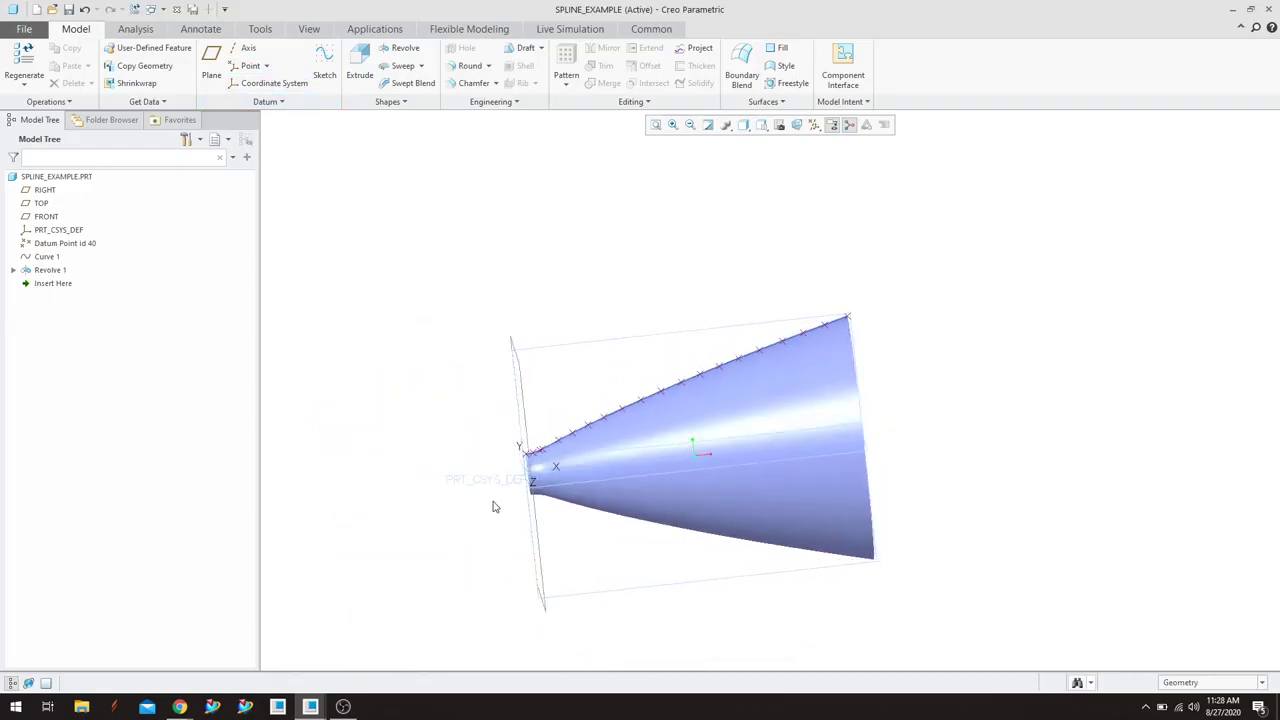
# Create a new solid part named 3534 with the default template and maximize its window.
pyautogui.click(30, 30)
pyautogui.click(35, 58)
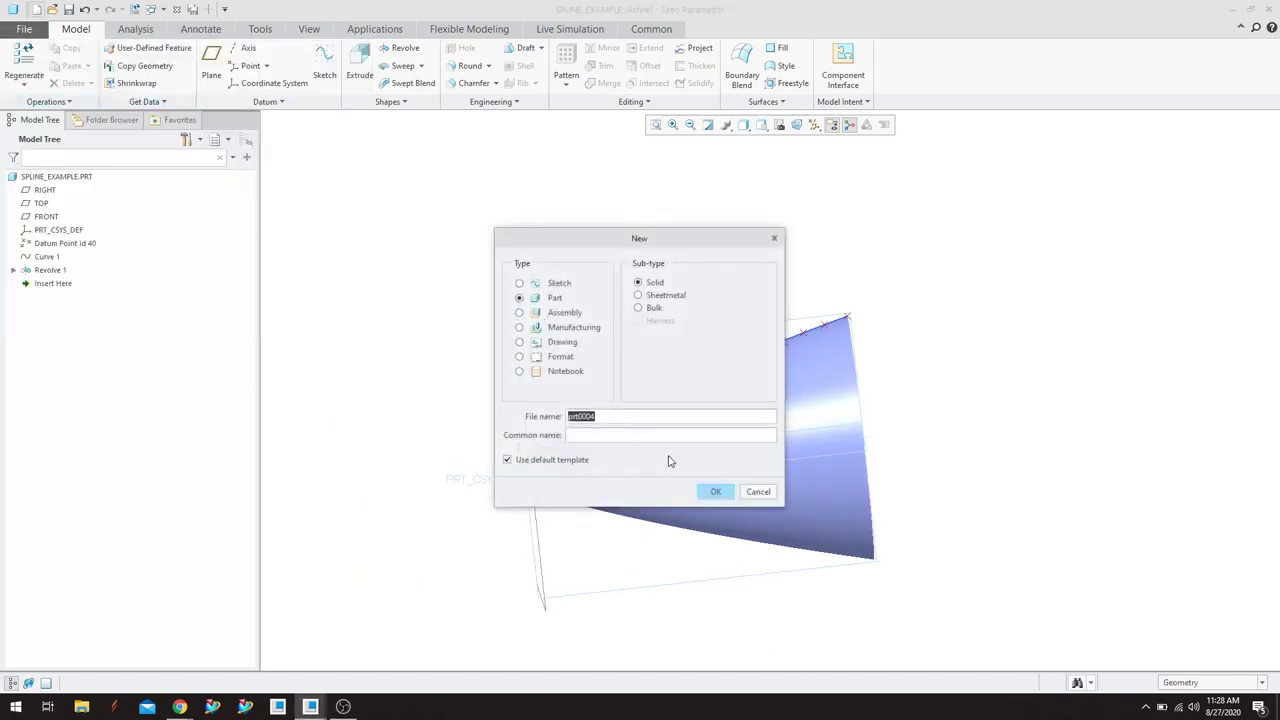
pyautogui.write('3534')
pyautogui.click(713, 491)
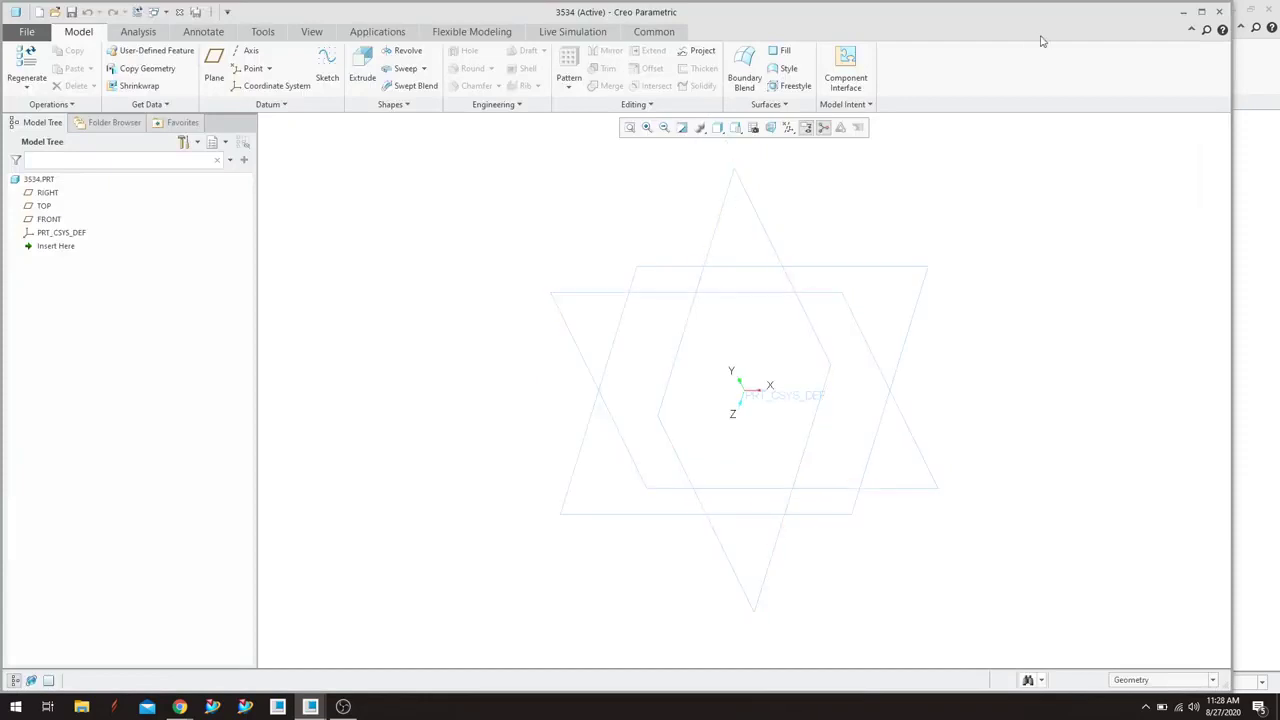
pyautogui.click(1202, 13)
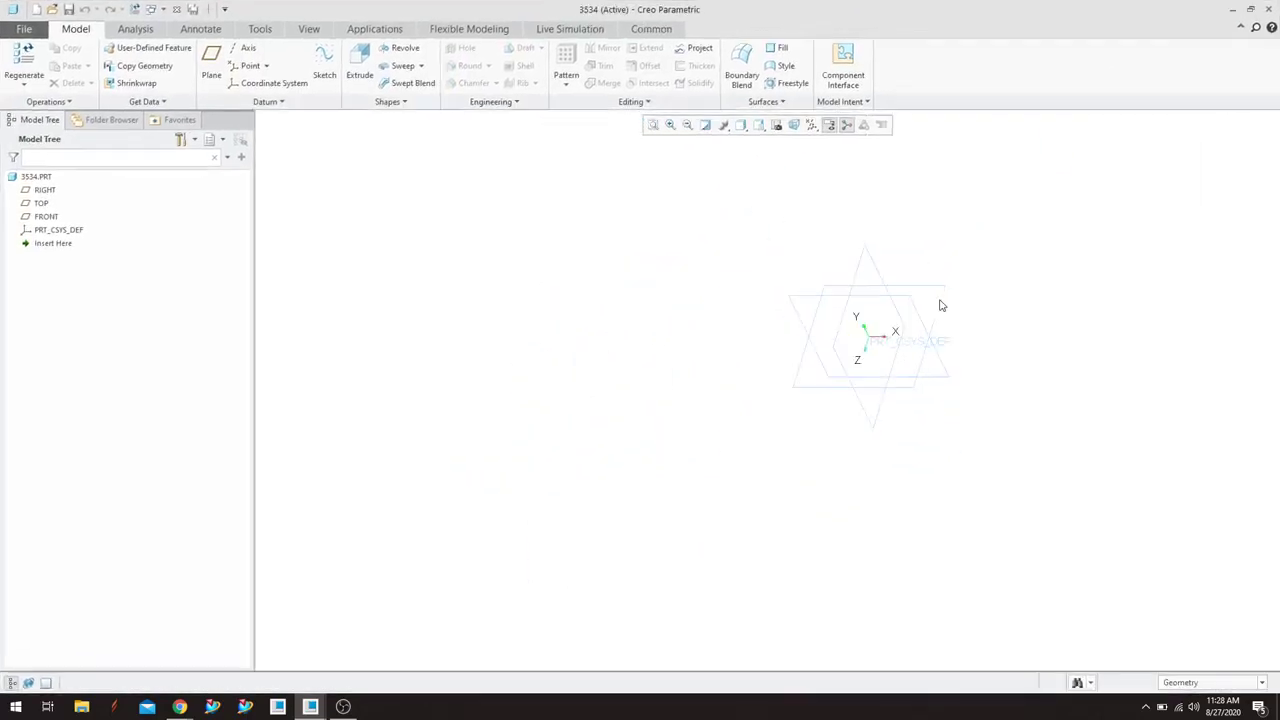
# Start a sketch on the FRONT plane with RIGHT as the orientation reference, and orient the sketching plane parallel to the screen.
pyautogui.scroll(-2, 940, 348)
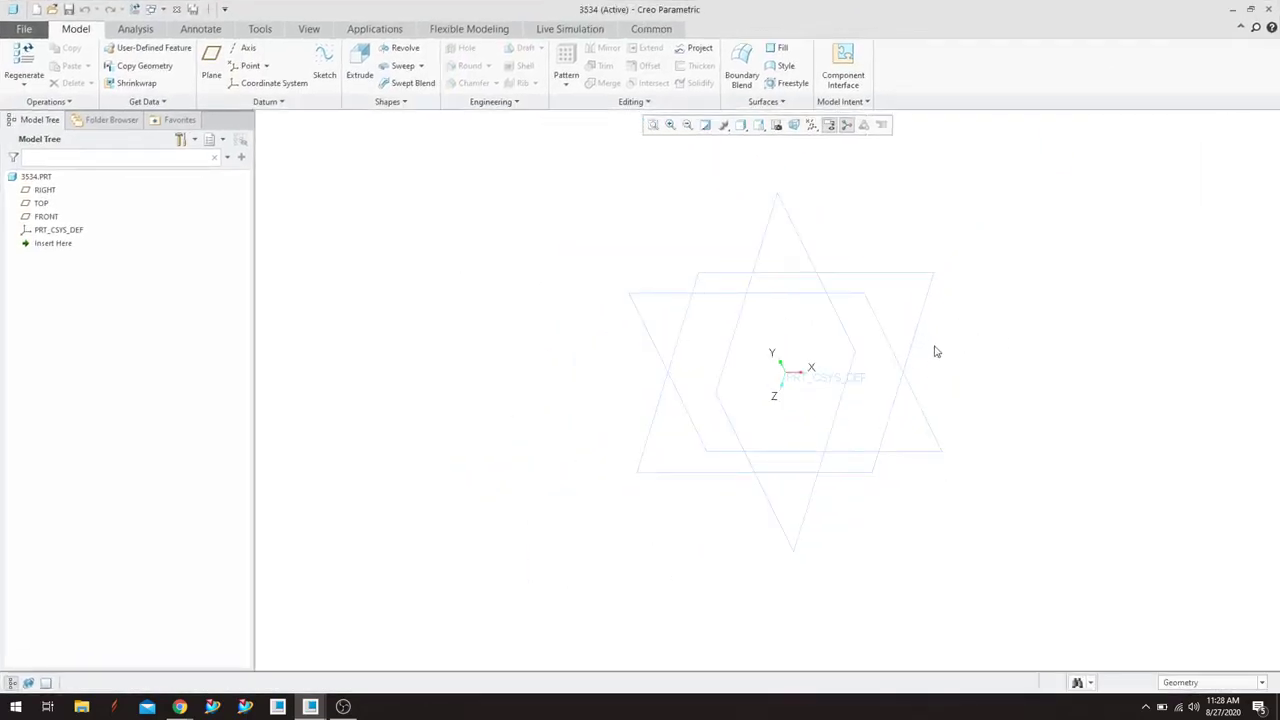
pyautogui.scroll(2, 1010, 285)
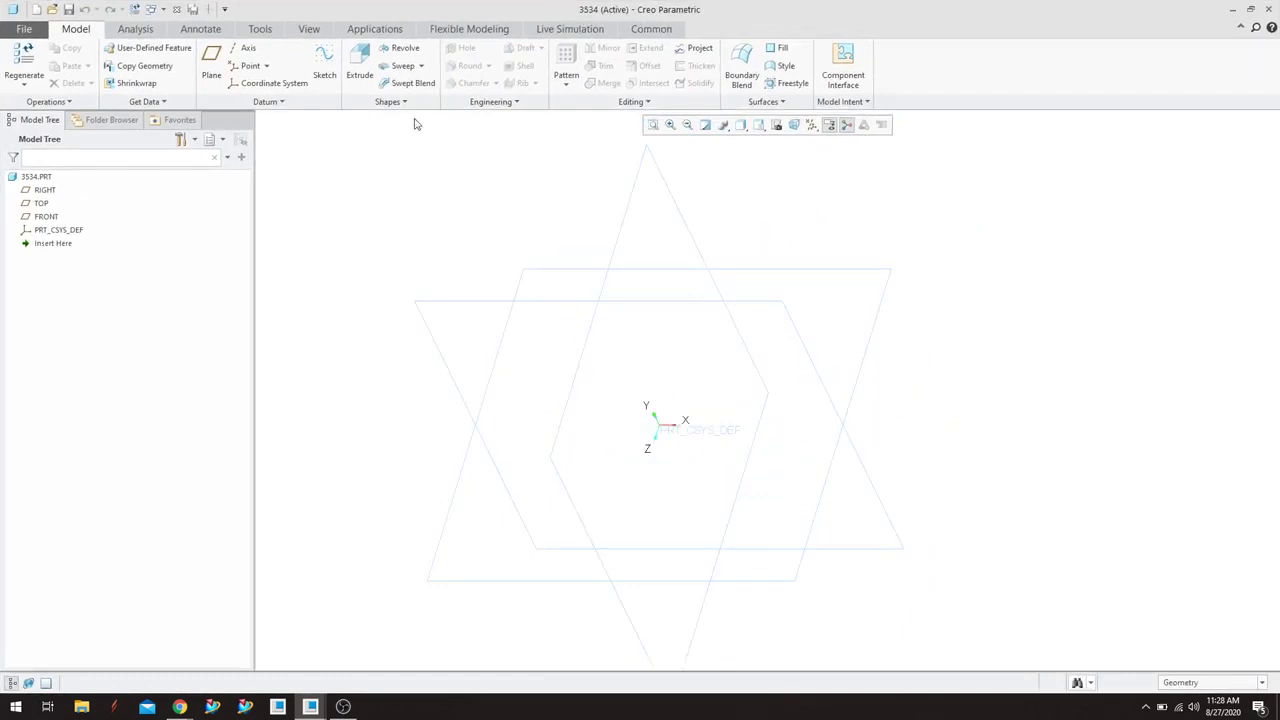
pyautogui.click(323, 68)
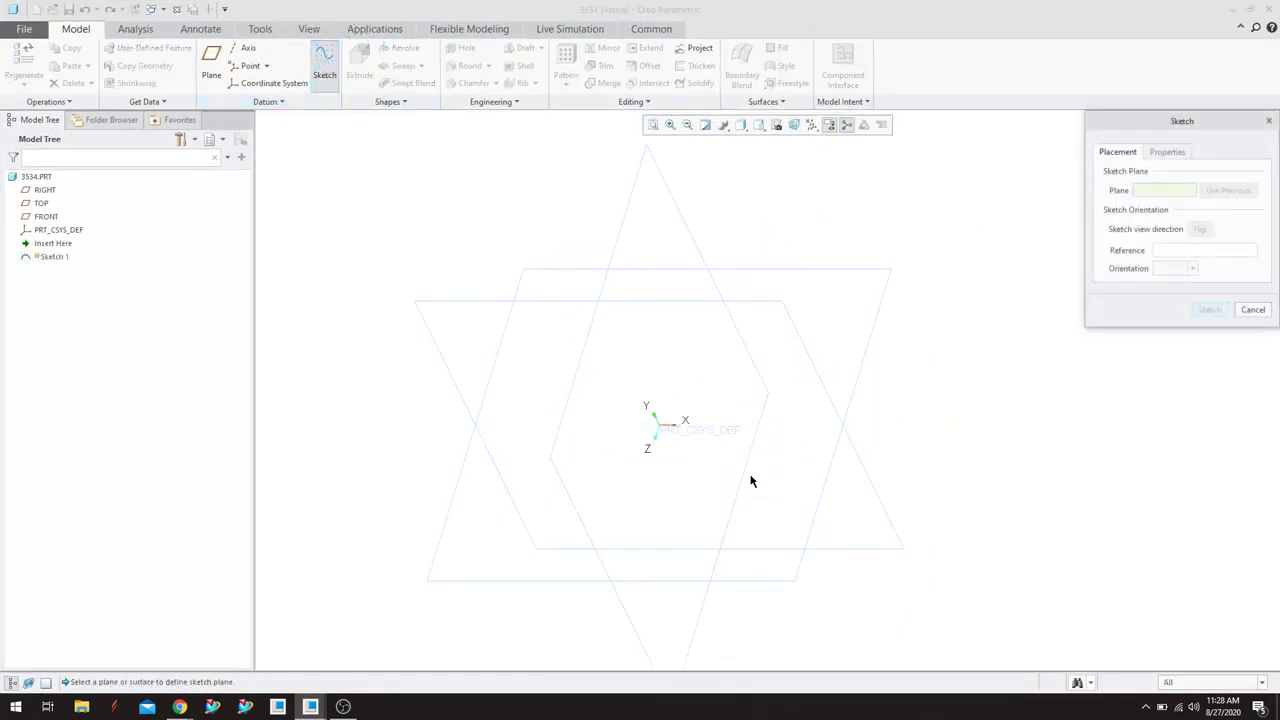
pyautogui.click(773, 305)
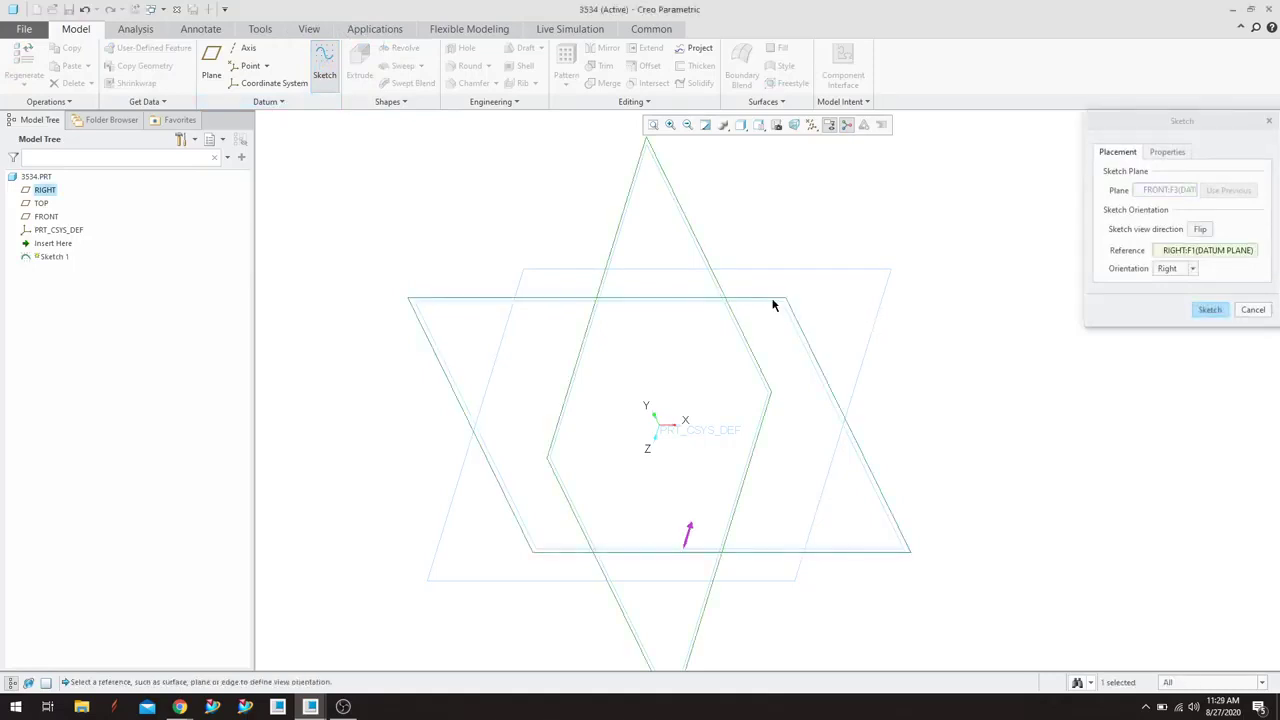
pyautogui.click(1210, 309)
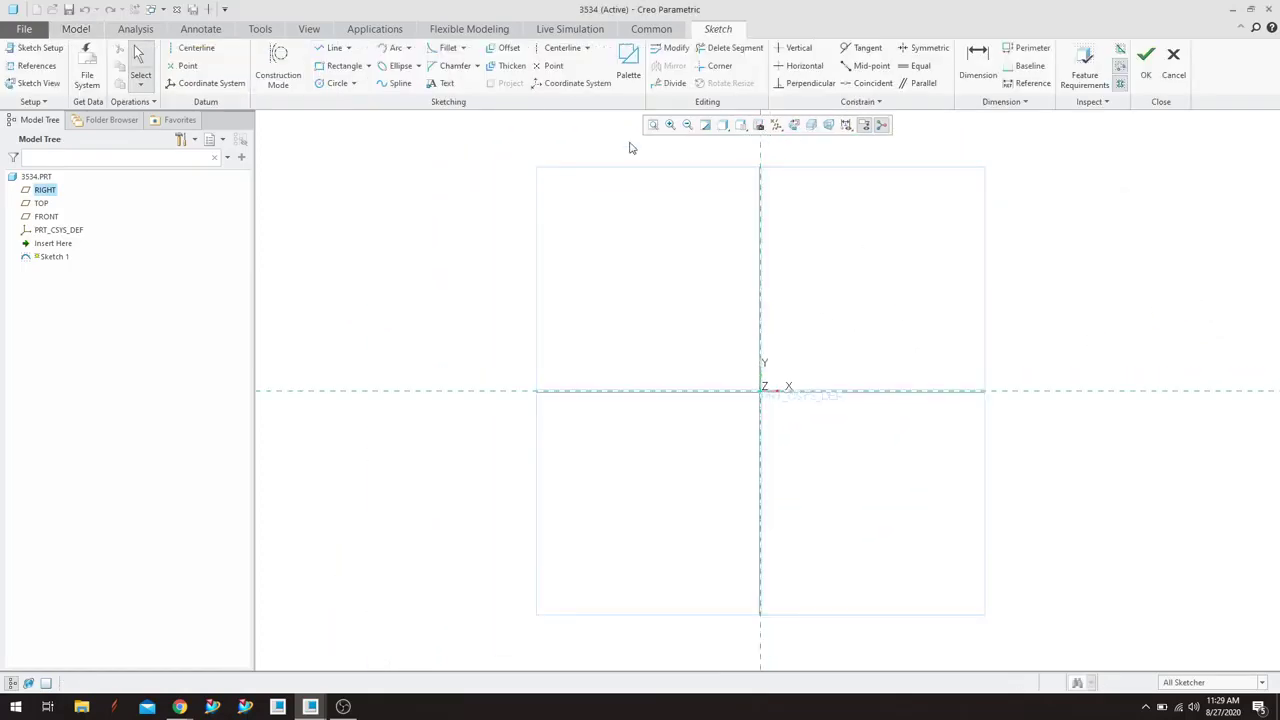
pyautogui.press('ctrl')
pyautogui.press('ctrl')
pyautogui.press('ctrl')
pyautogui.press('ctrl')
pyautogui.press('ctrl')
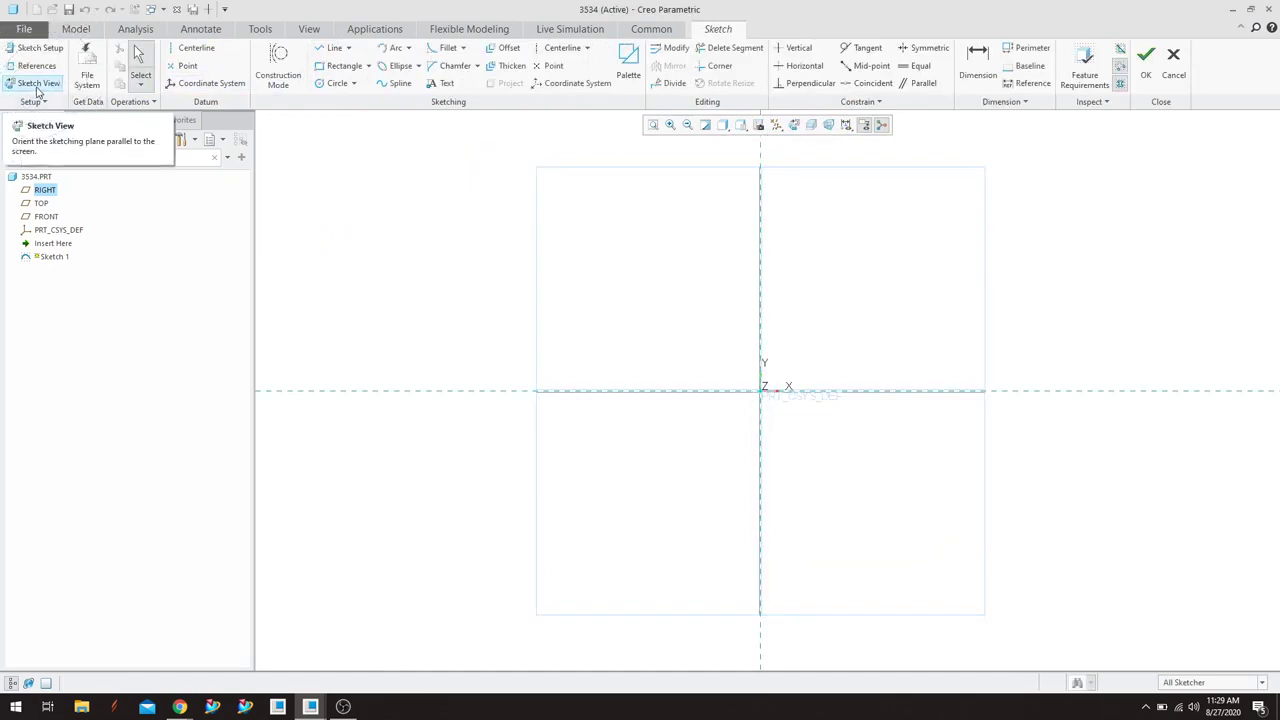
pyautogui.press('ctrl')
pyautogui.press('ctrl')
pyautogui.click(37, 84)
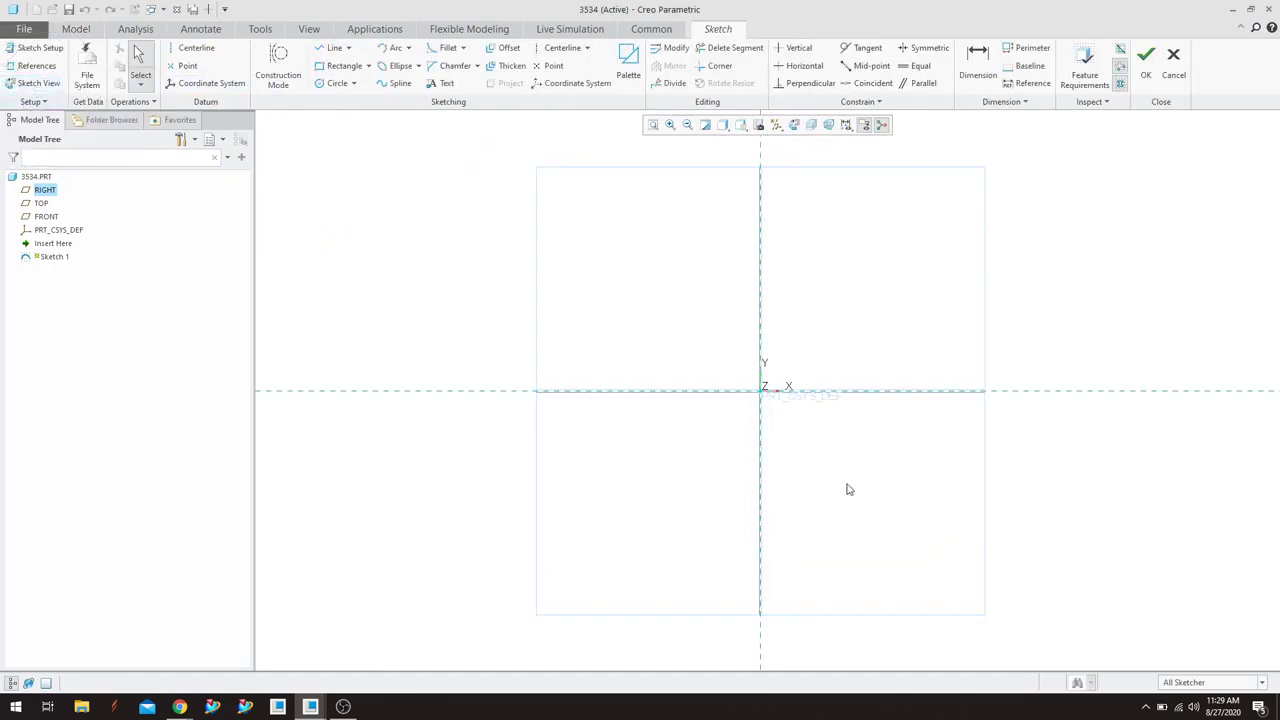
pyautogui.scroll(1, 795, 343)
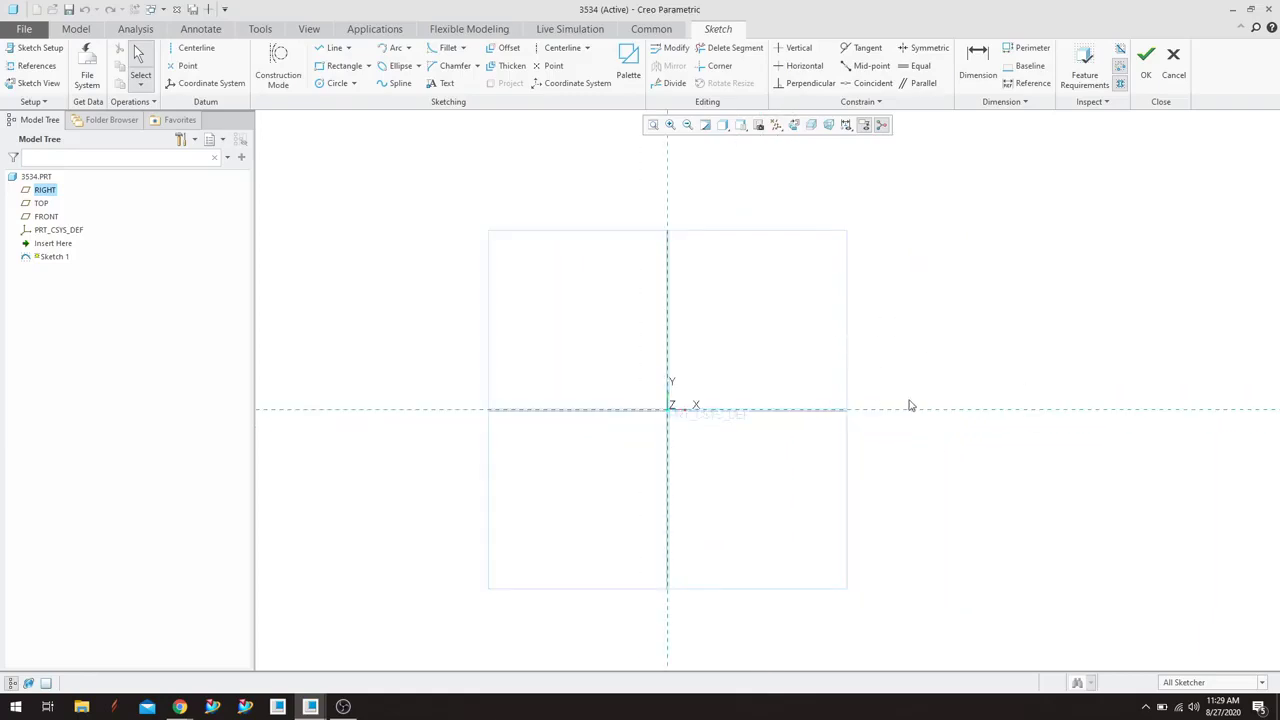
pyautogui.scroll(1, 906, 306)
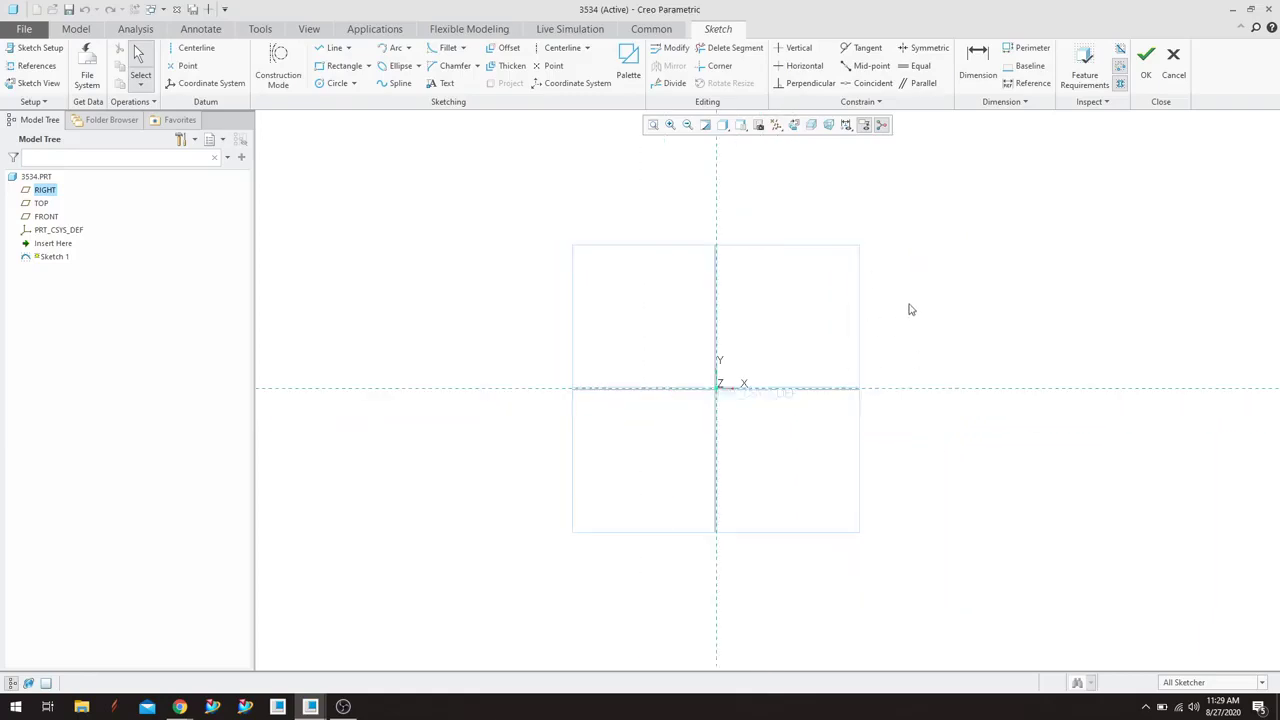
pyautogui.scroll(-2, 905, 308)
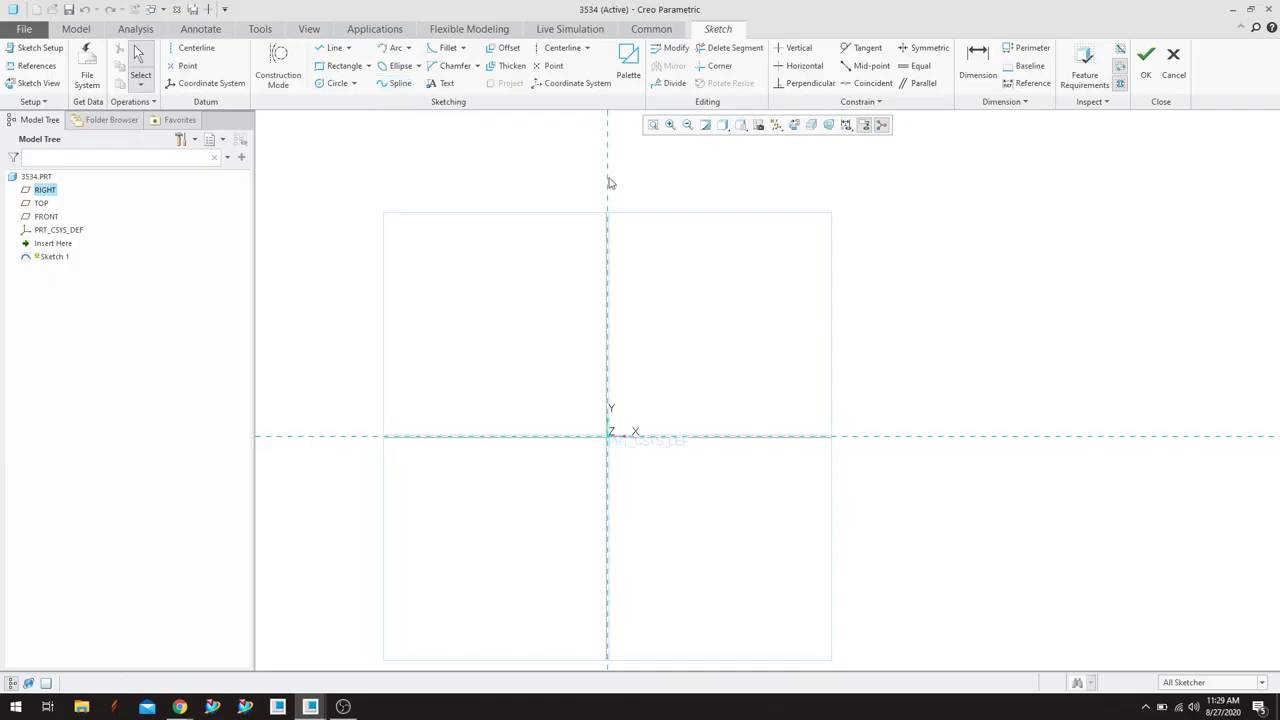
pyautogui.click(397, 86)
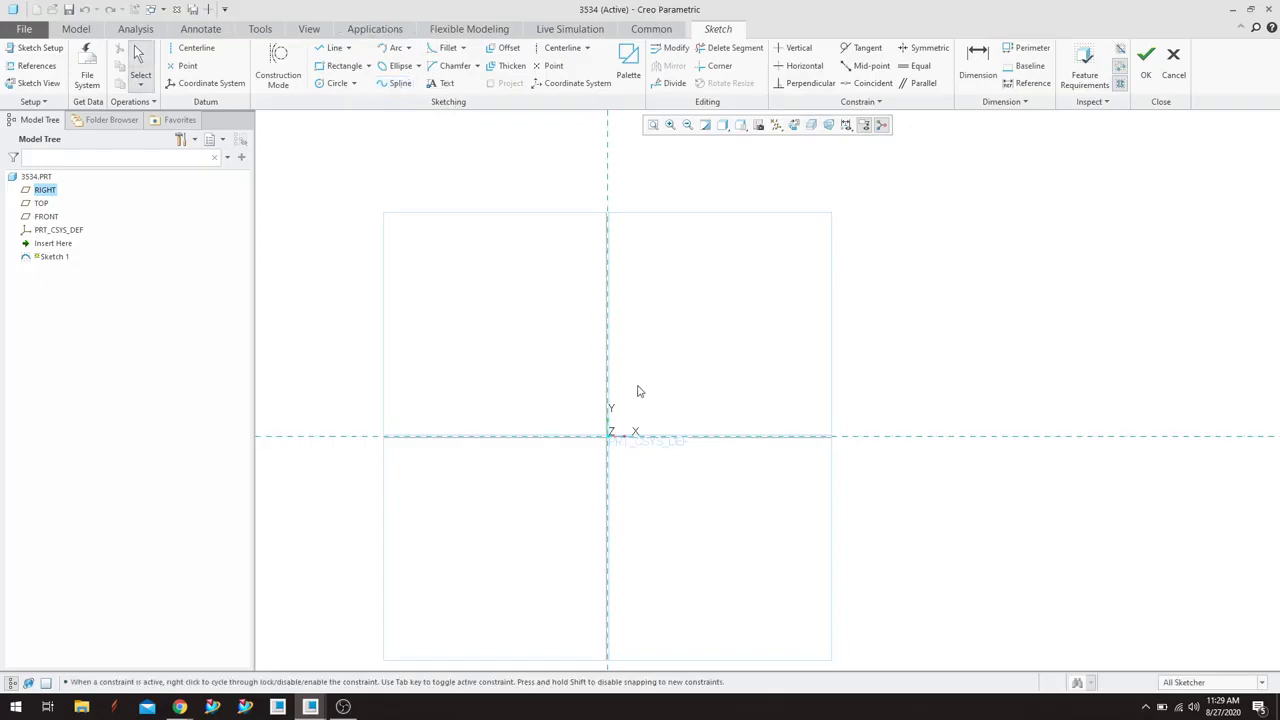
pyautogui.click(397, 84)
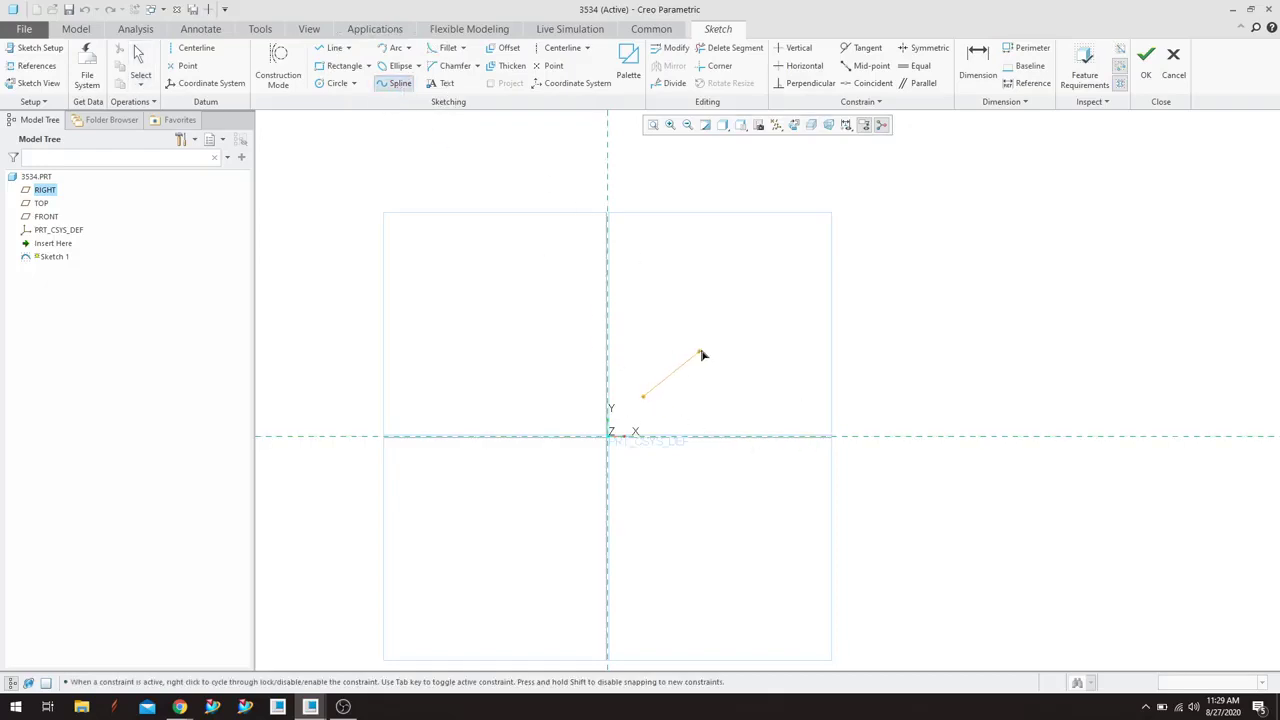
pyautogui.press('Escape')
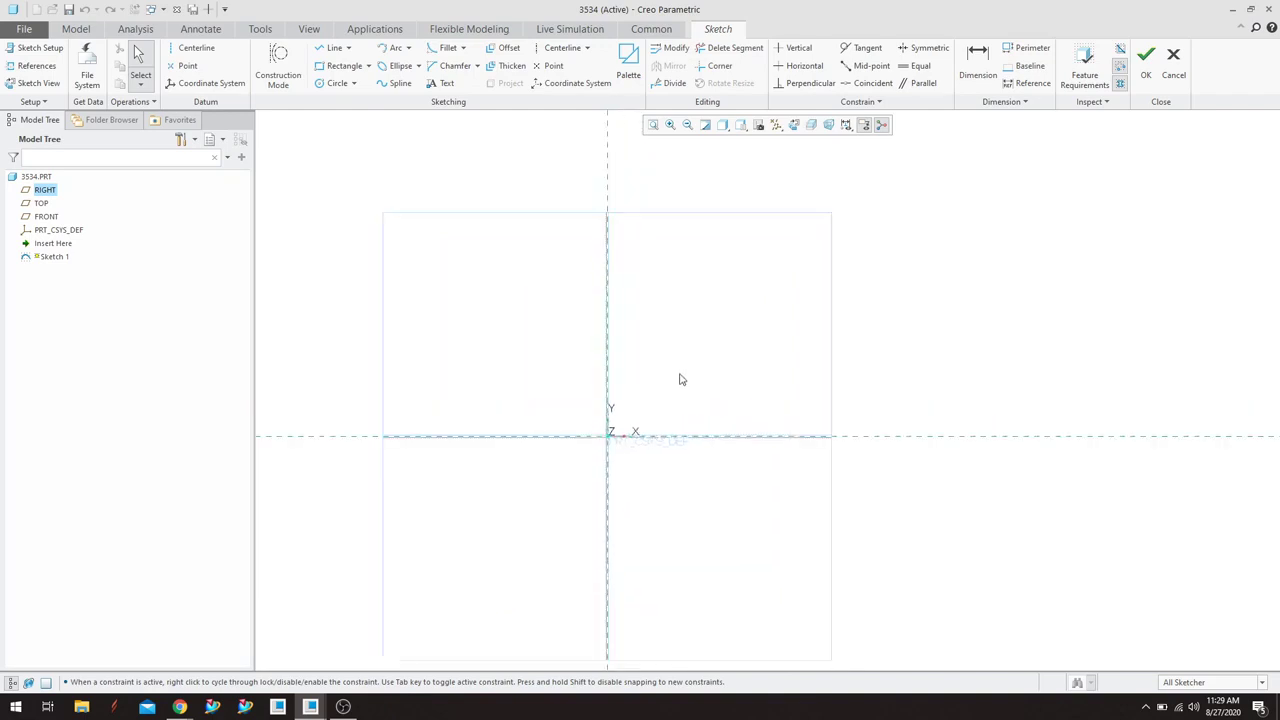
# Sketch a two-point spline above the X axis, sloping down from about (38, 115) to about (108, 77) relative to the origin.
pyautogui.click(397, 83)
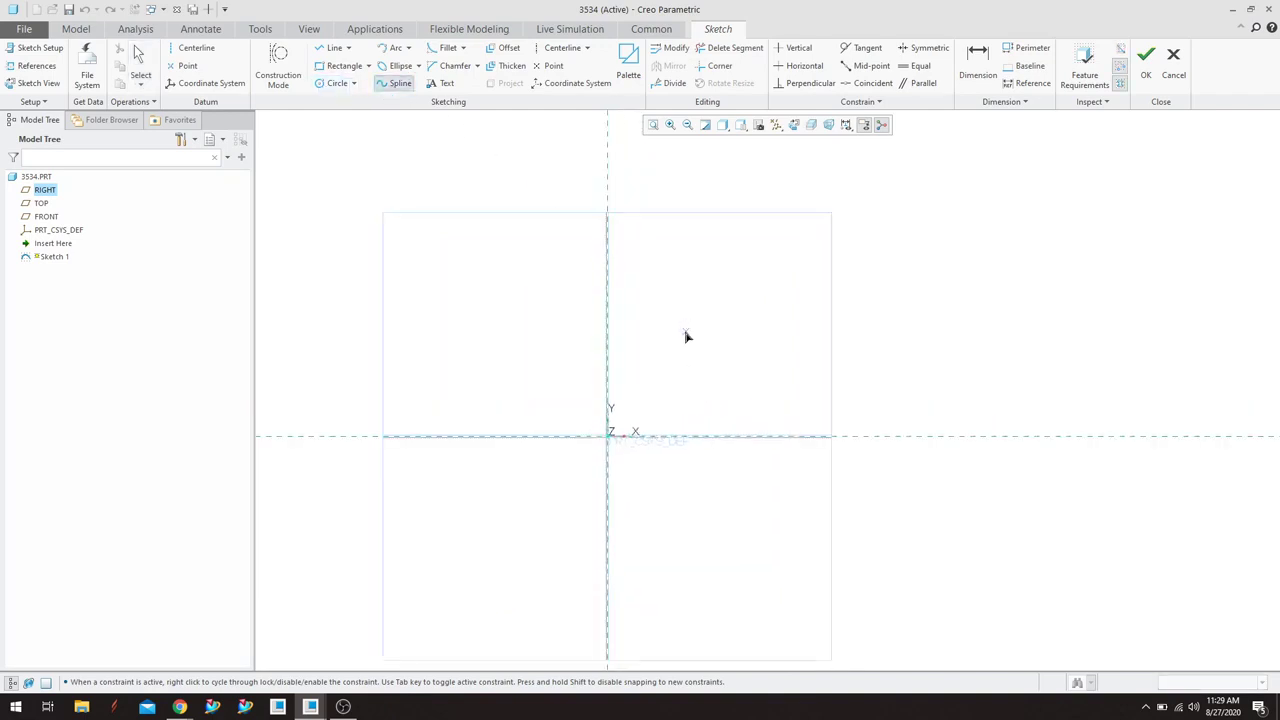
pyautogui.click(640, 335)
pyautogui.click(702, 369)
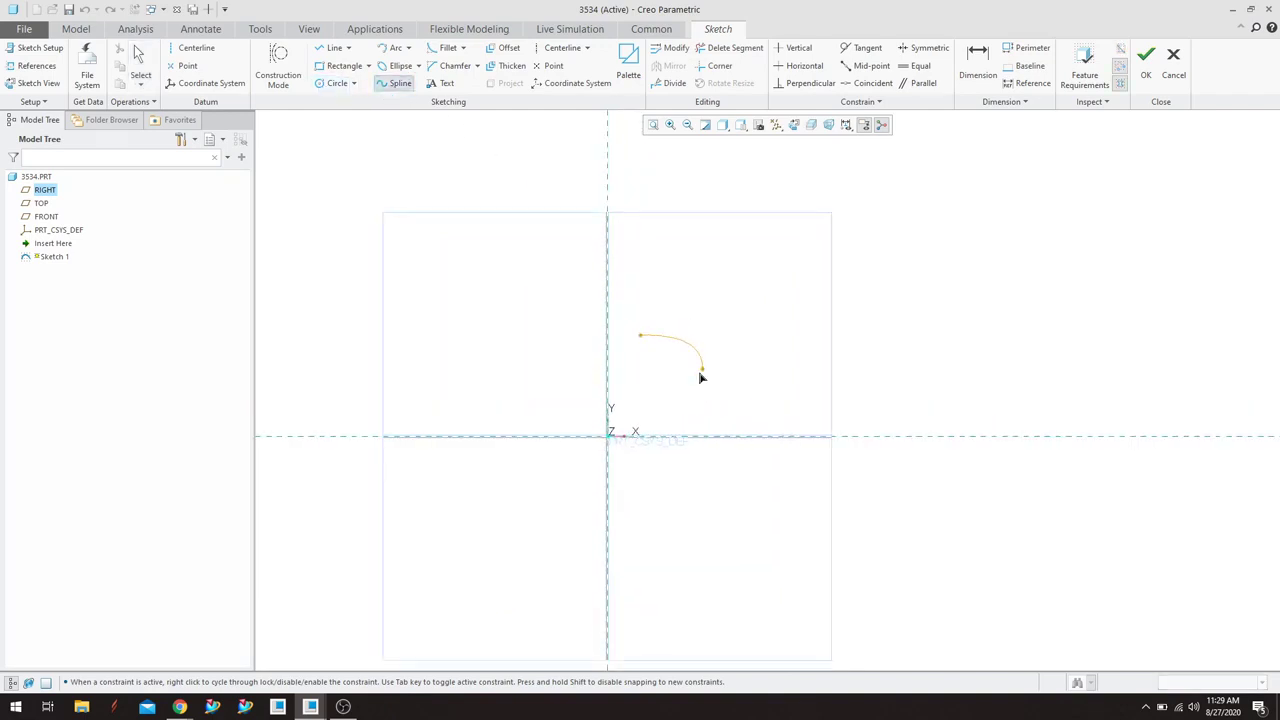
pyautogui.middleClick(659, 421)
pyautogui.scroll(2, 671, 351)
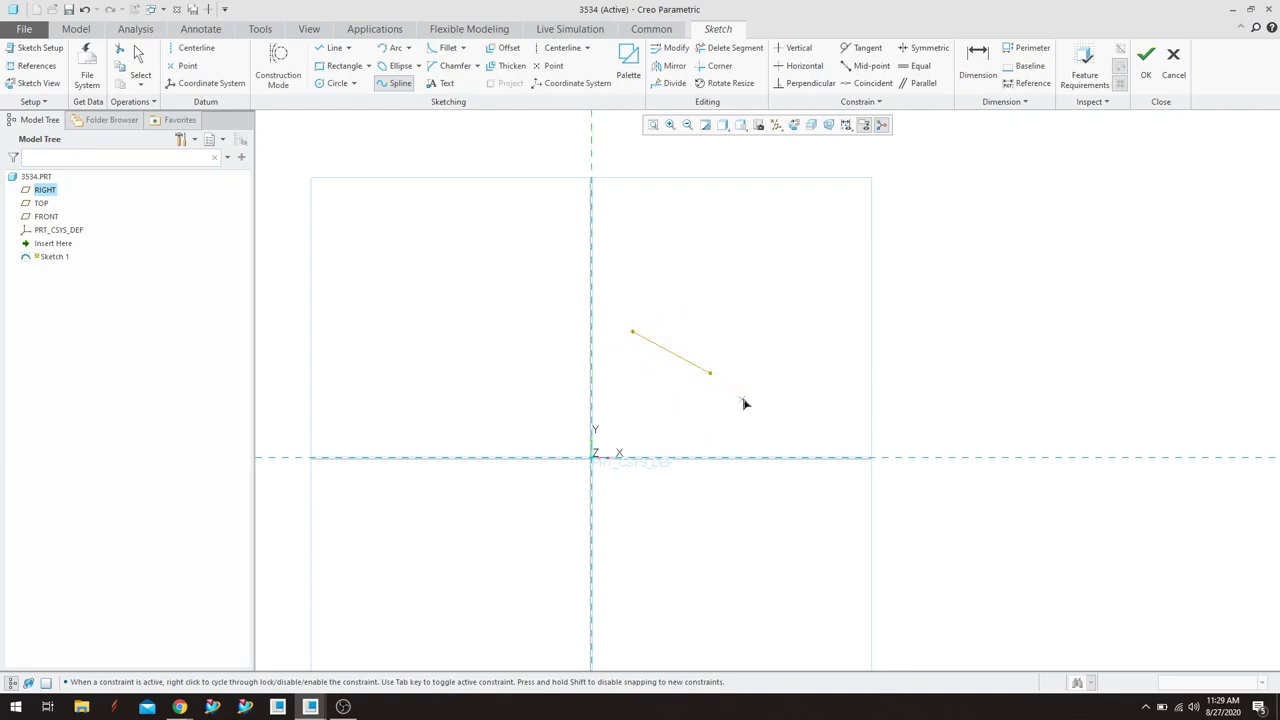
pyautogui.middleClick(712, 396)
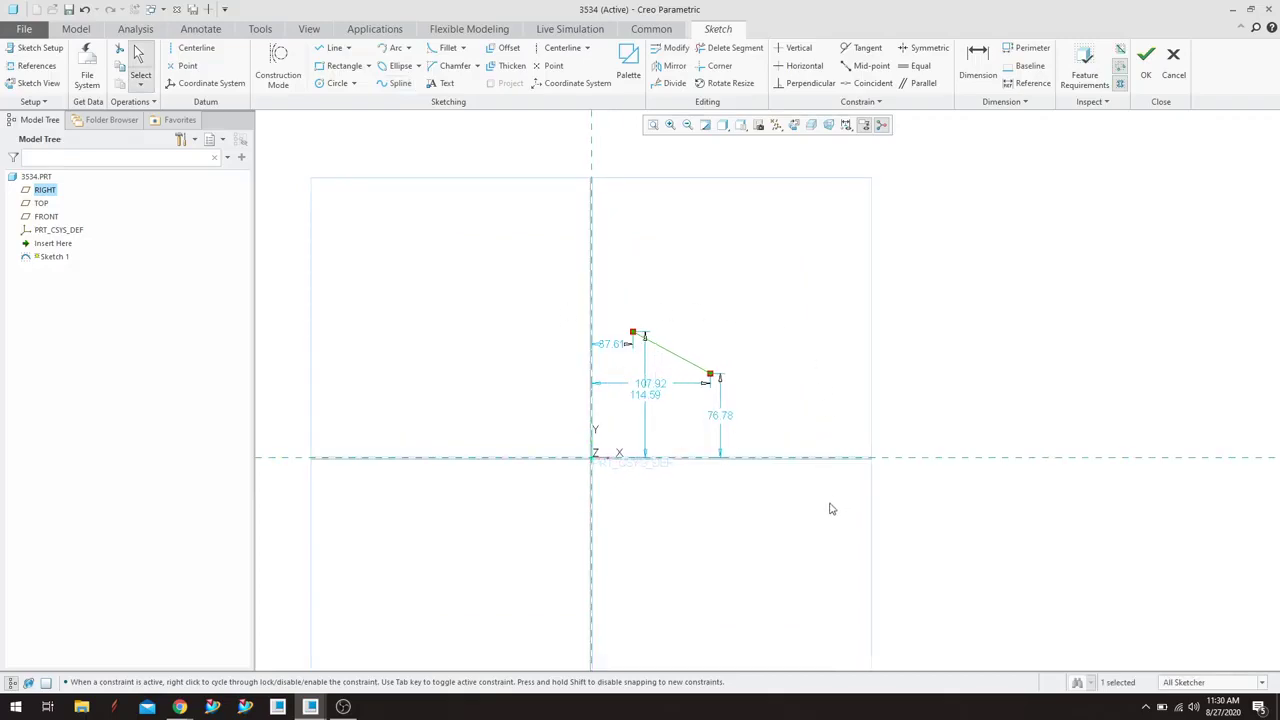
pyautogui.scroll(-1, 795, 424)
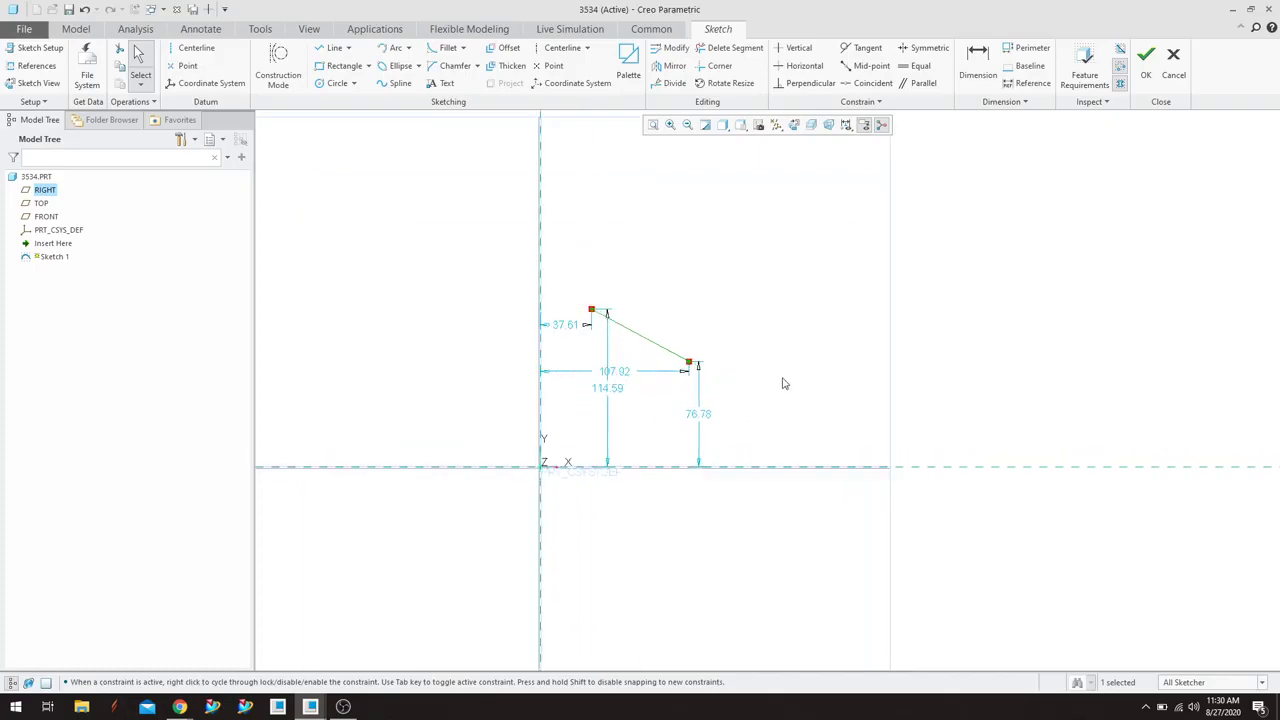
pyautogui.scroll(-1, 648, 296)
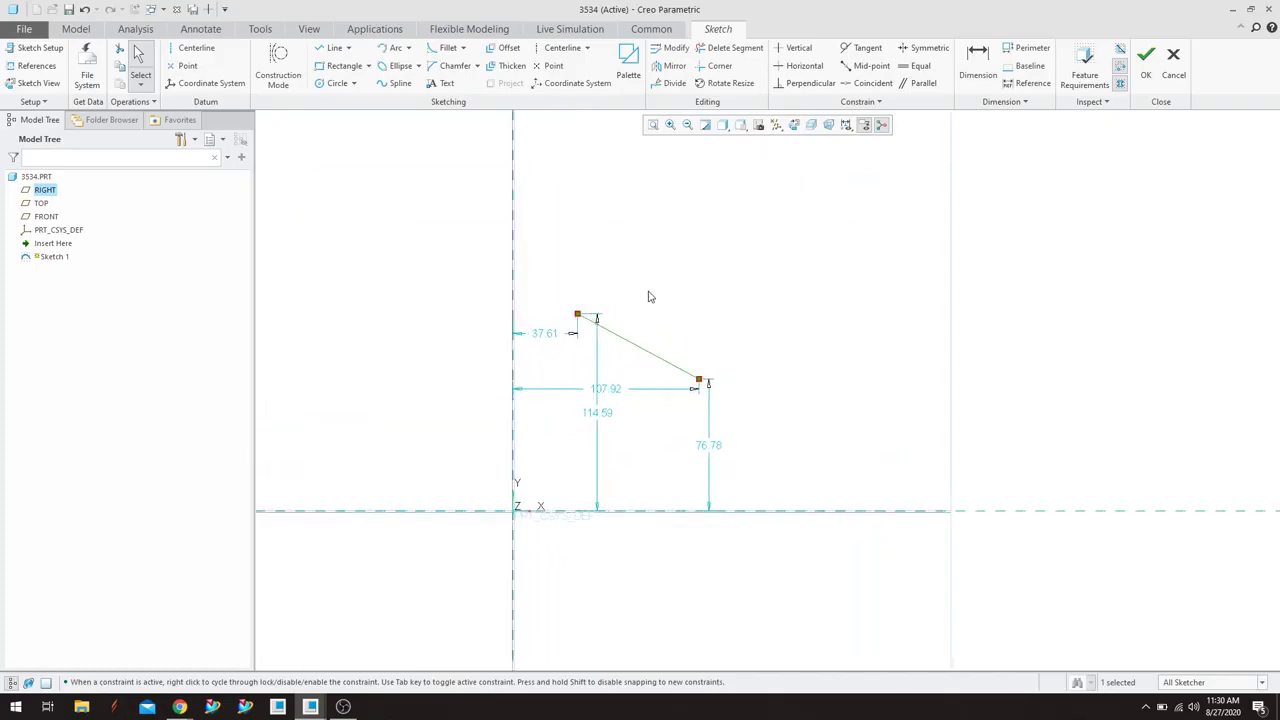
pyautogui.scroll(1, 648, 296)
pyautogui.scroll(-2, 648, 296)
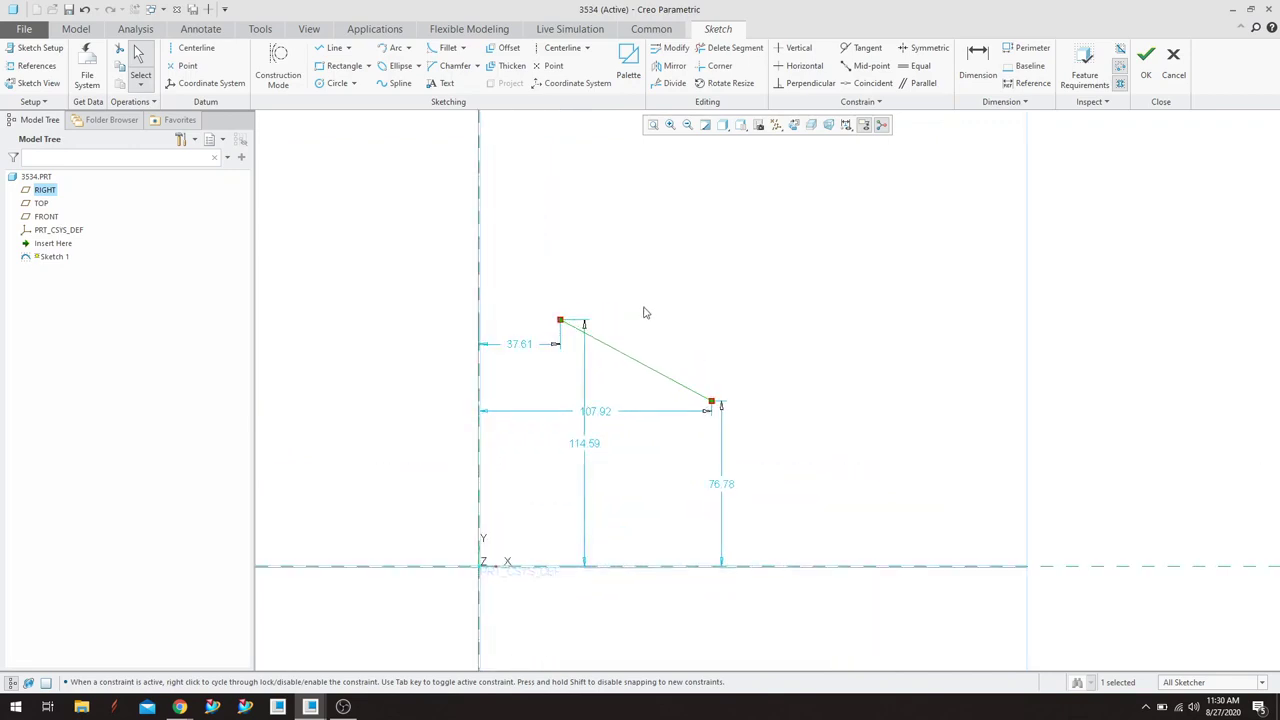
pyautogui.doubleClick(650, 374)
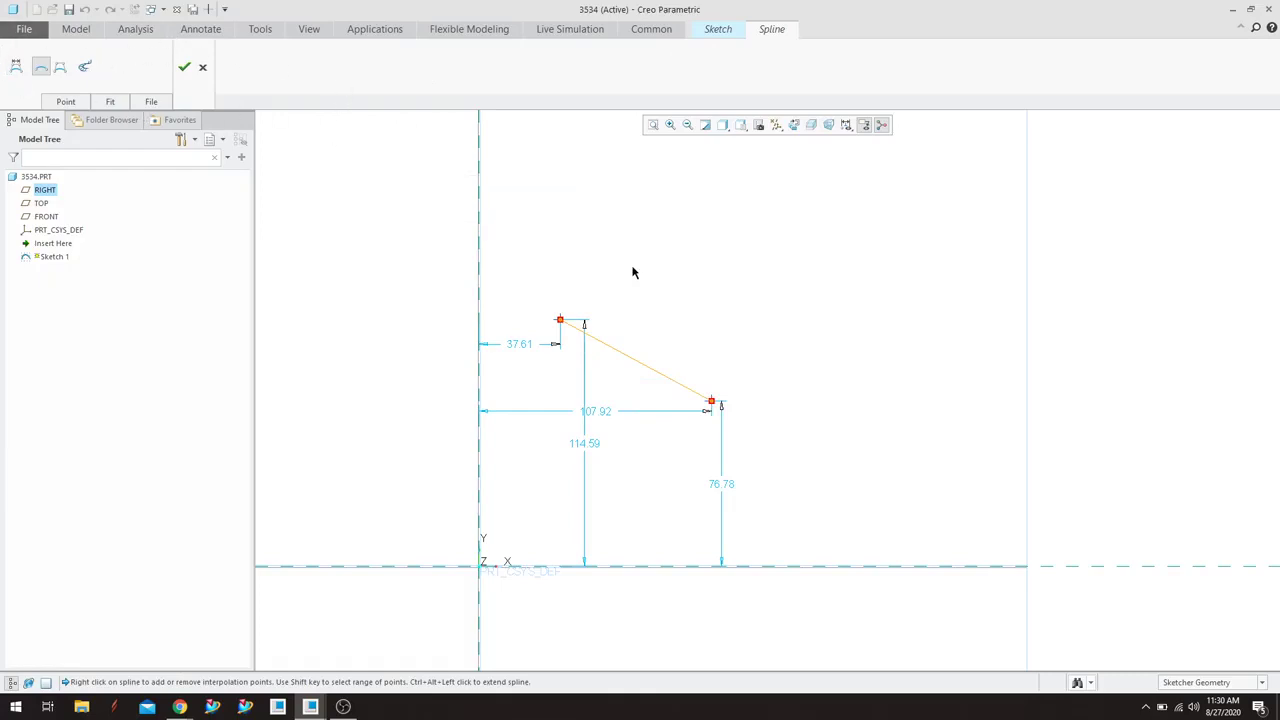
pyautogui.scroll(-2, 634, 271)
pyautogui.scroll(2, 636, 274)
pyautogui.scroll(-1, 636, 274)
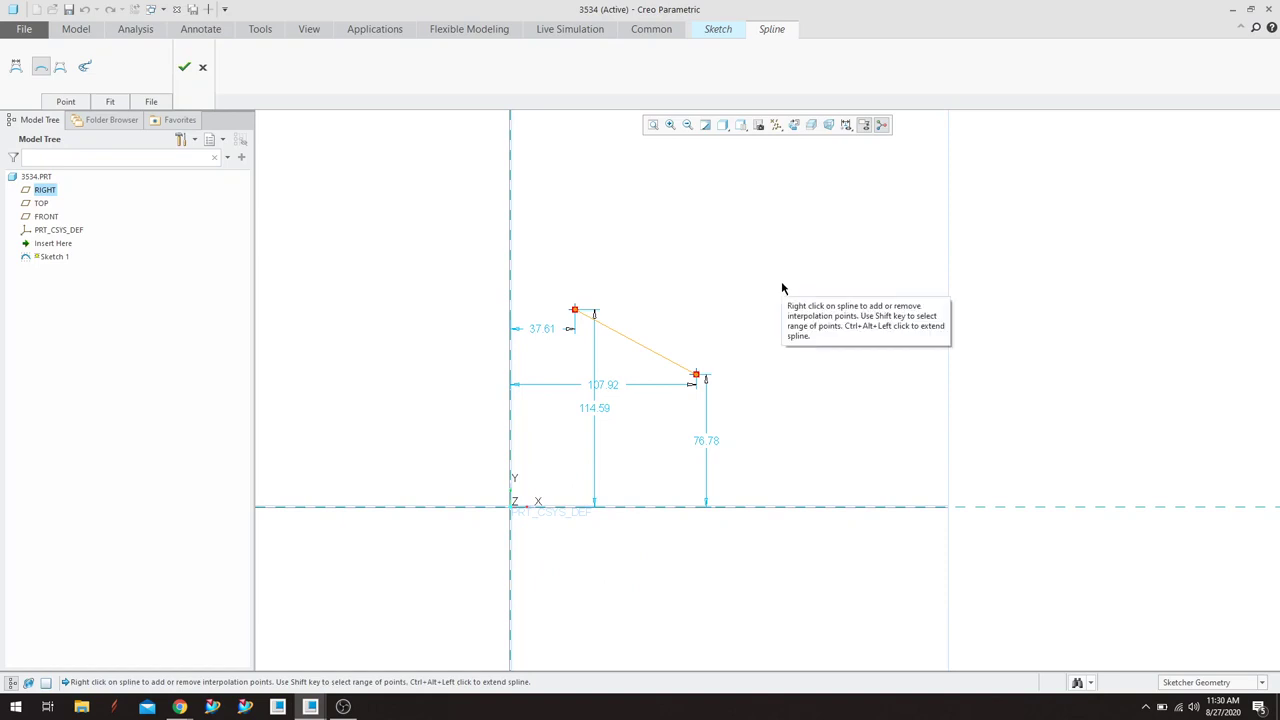
# Leave the spline editing and place a sketch coordinate system at the origin where the two reference axes cross.
pyautogui.click(717, 30)
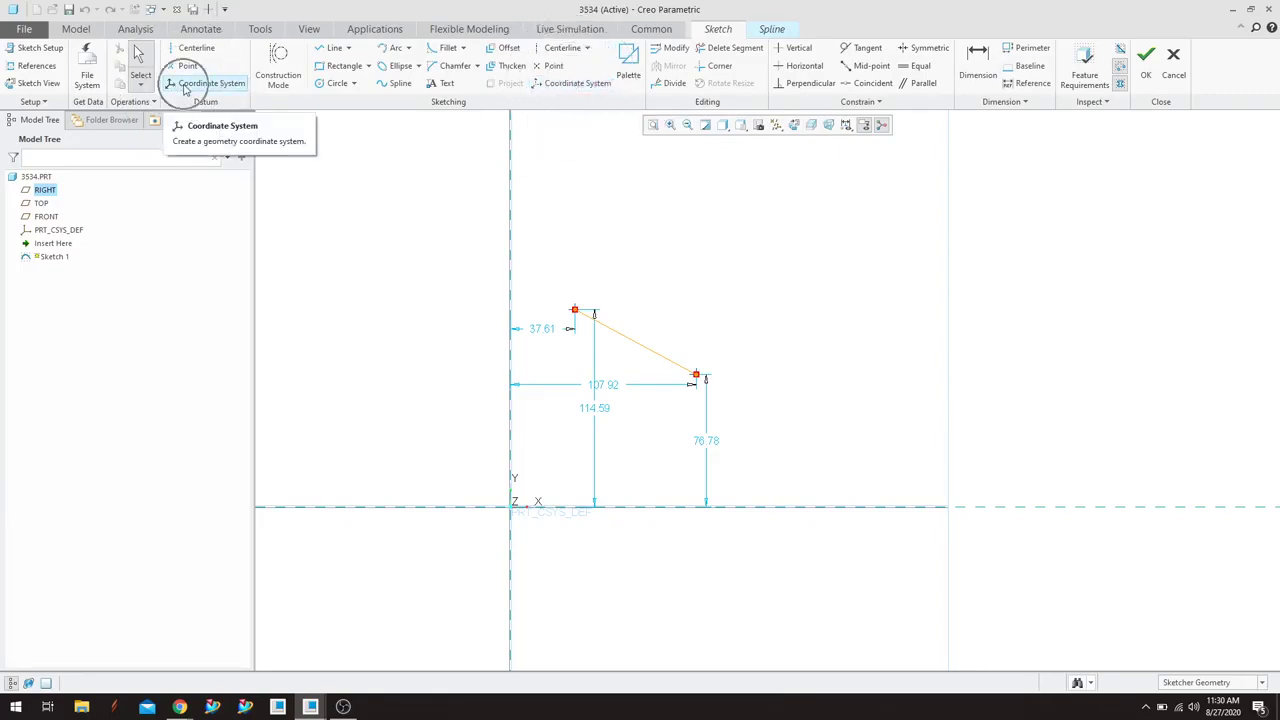
pyautogui.click(579, 86)
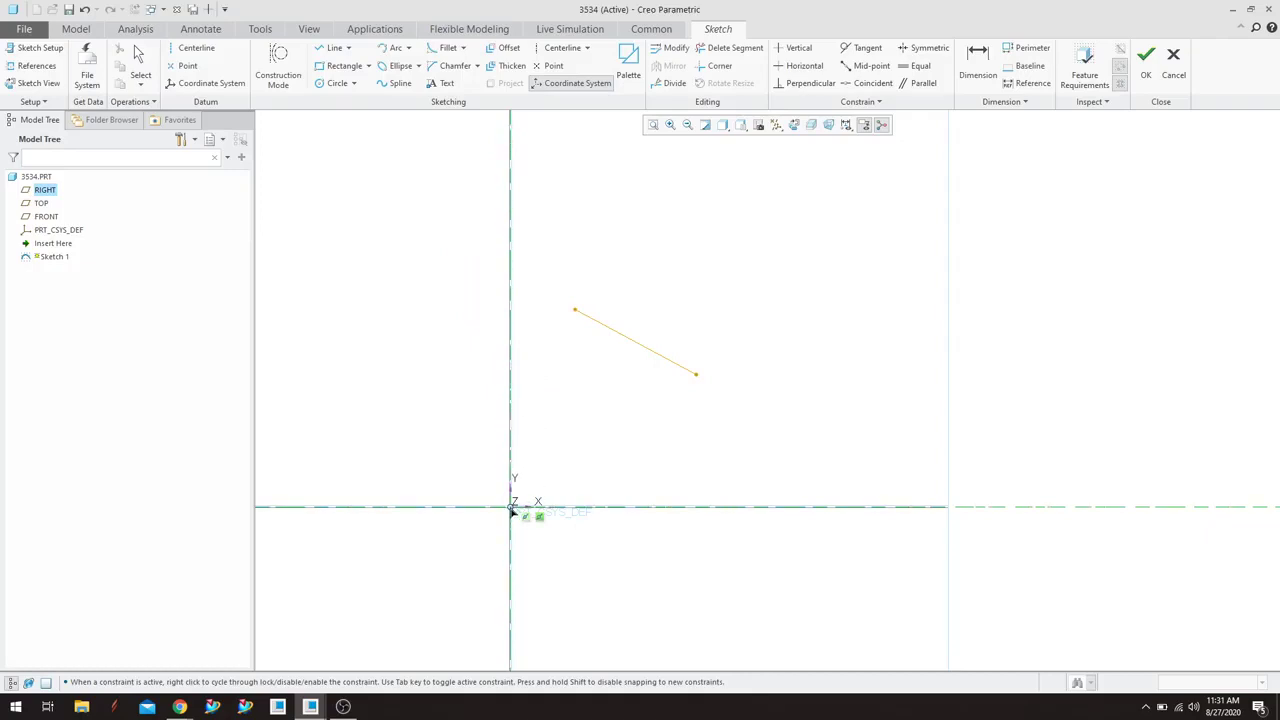
pyautogui.click(510, 510)
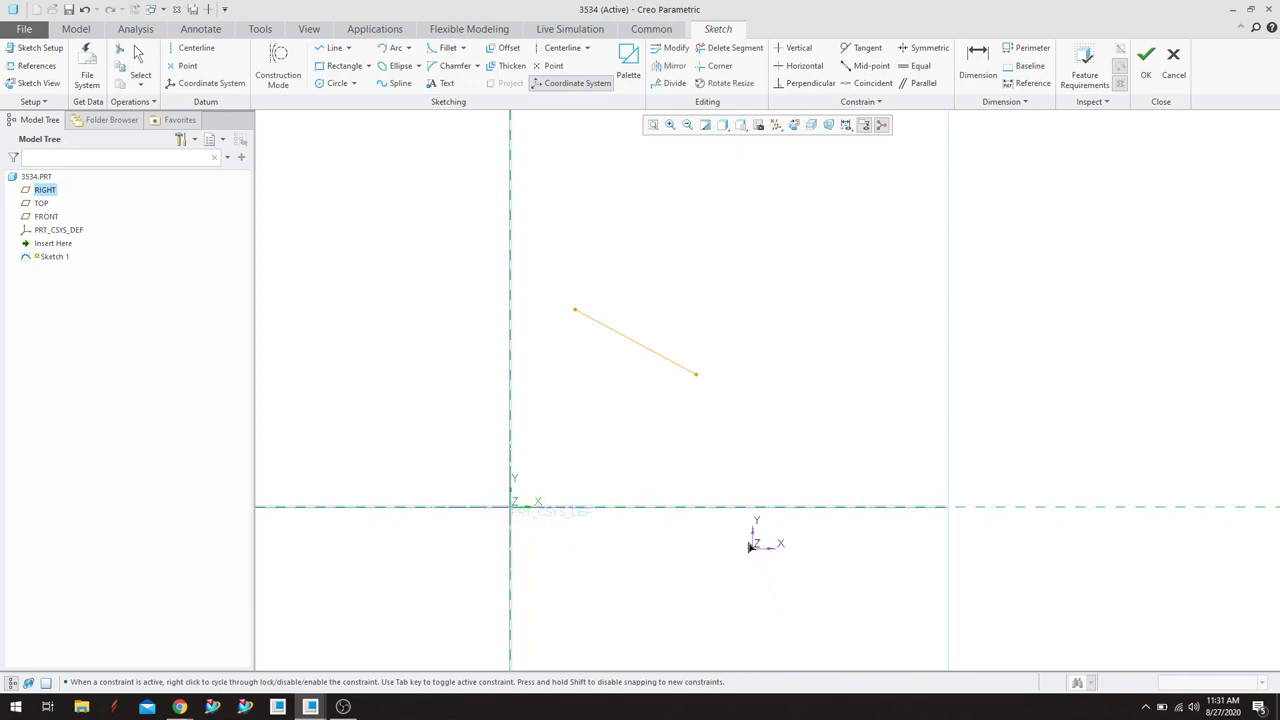
pyautogui.middleClick(716, 435)
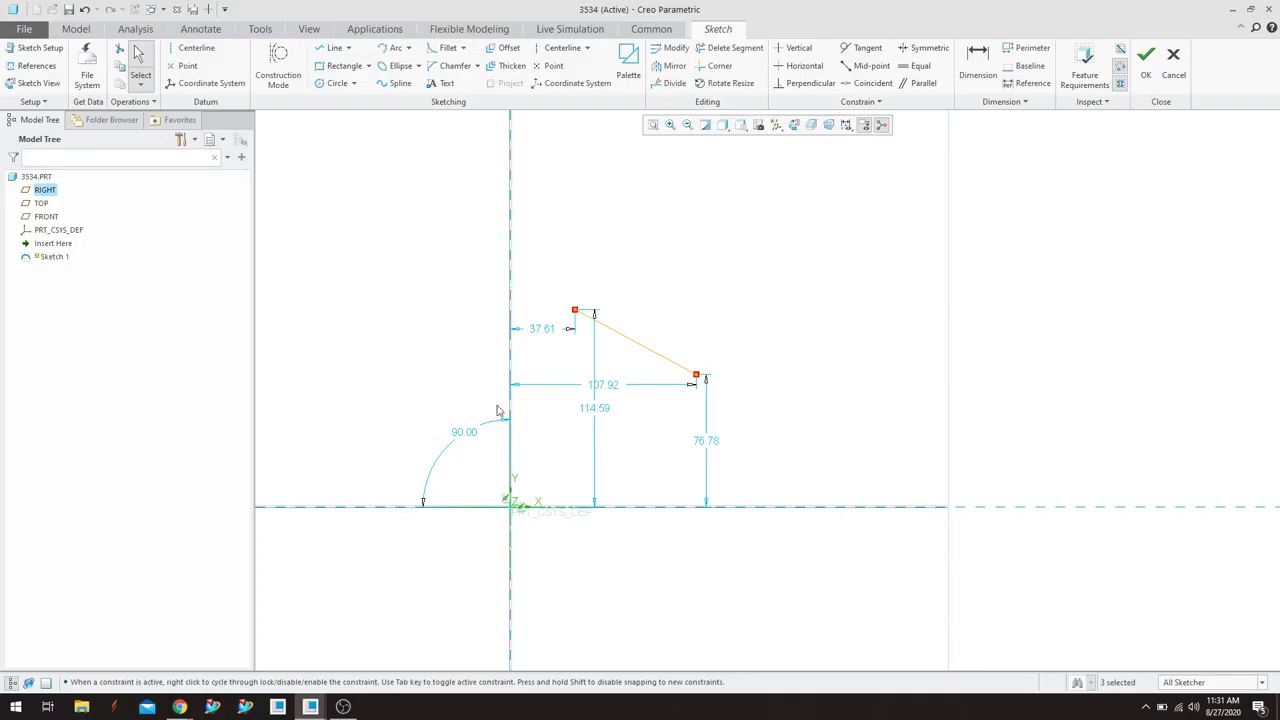
# Confirm the coordinate system's angle dimension at 90° and move the dimension slightly farther out from the origin.
pyautogui.scroll(-2, 507, 480)
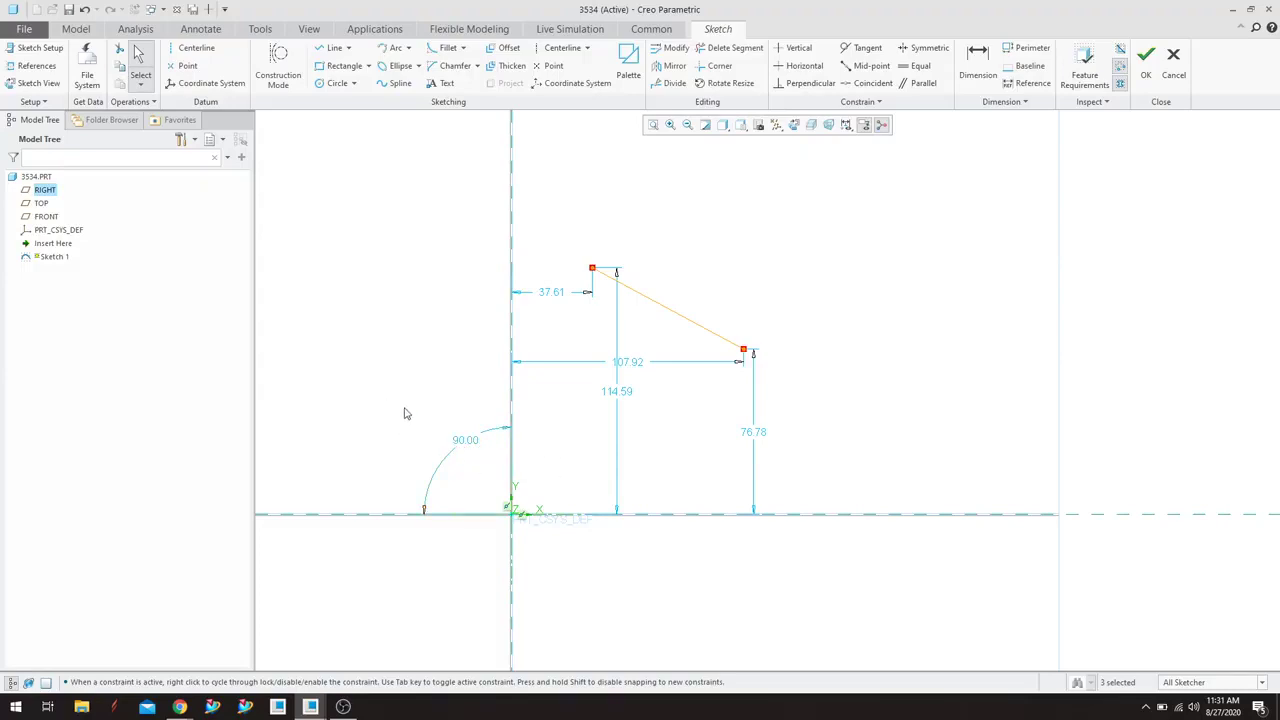
pyautogui.scroll(-1, 406, 411)
pyautogui.scroll(1, 405, 413)
pyautogui.click(468, 446)
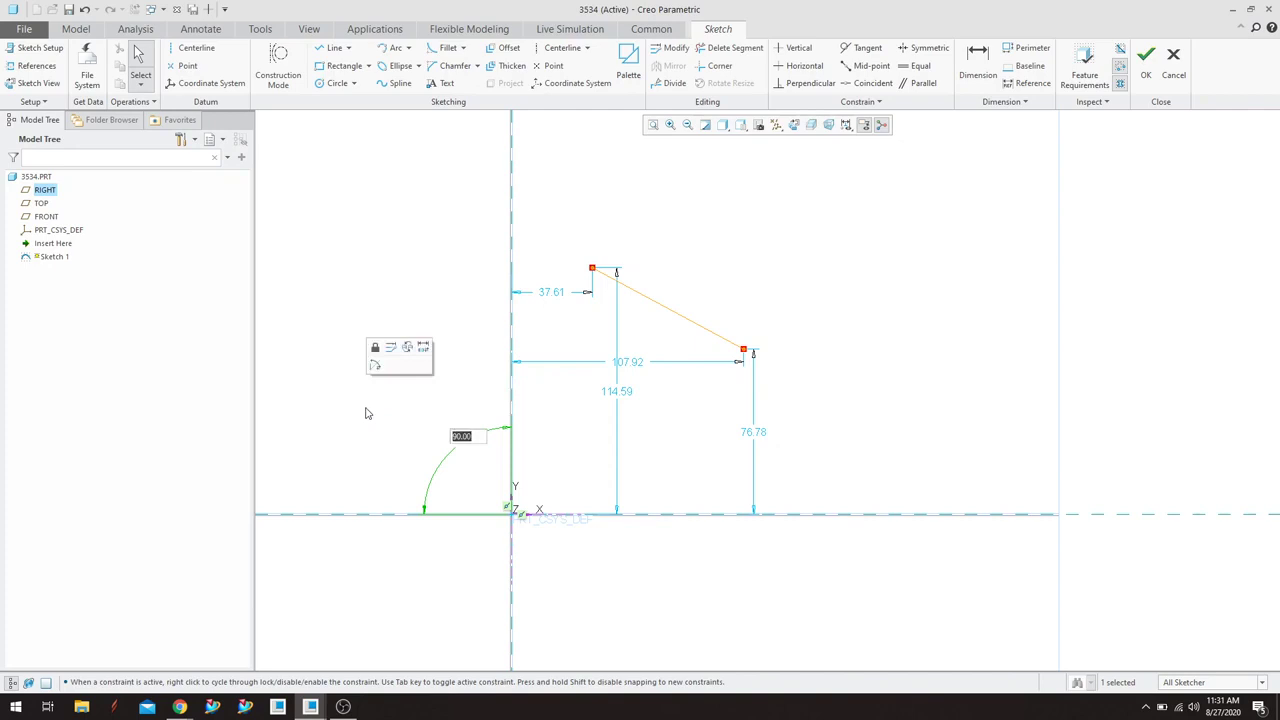
pyautogui.click(366, 413)
pyautogui.click(890, 355)
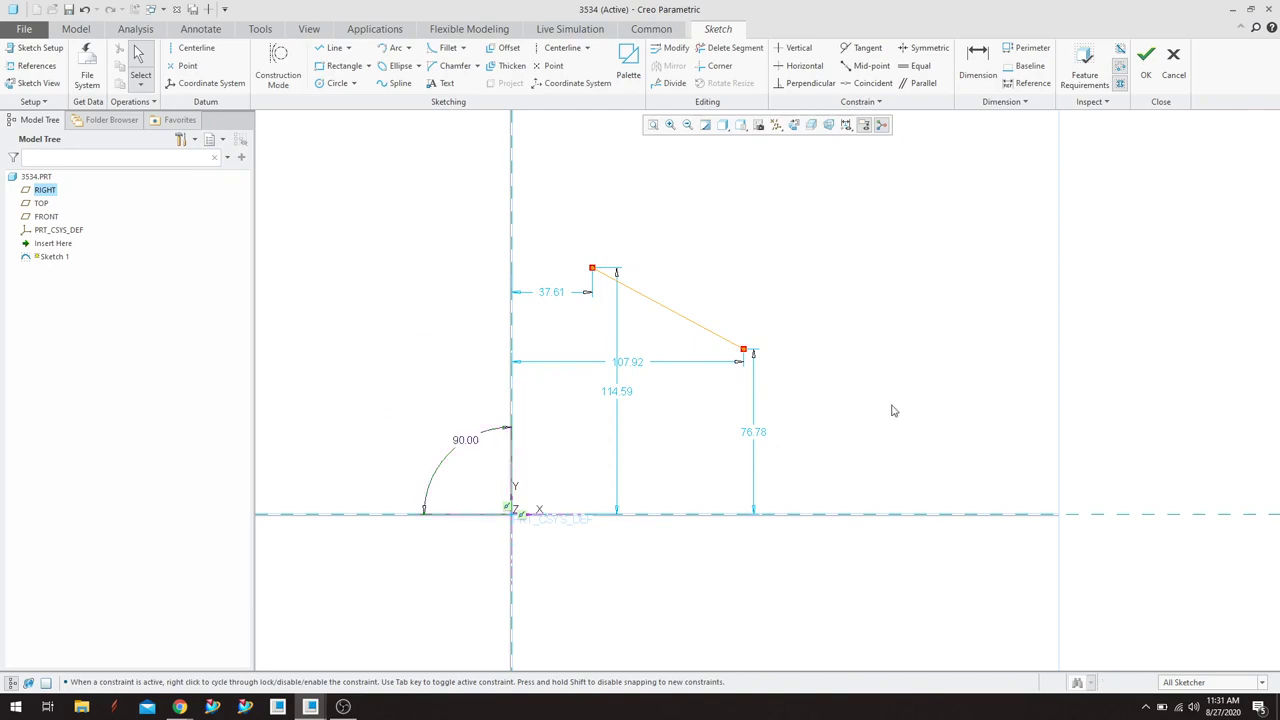
pyautogui.moveTo(466, 443)
pyautogui.mouseDown()
pyautogui.moveTo(435, 450)
pyautogui.moveTo(446, 456)
pyautogui.mouseUp()
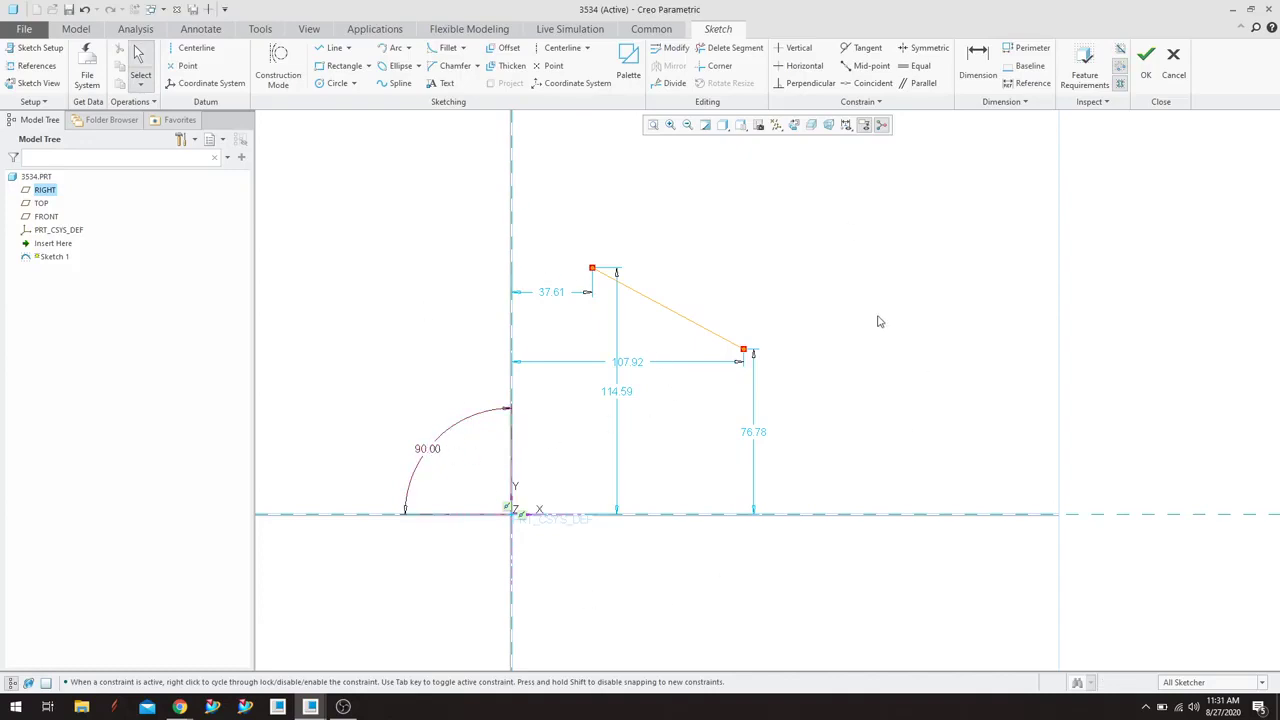
# Open the two-point spline for editing and choose the sketch coordinate system at the origin as its Cartesian reference for file points.
pyautogui.scroll(2, 884, 466)
pyautogui.scroll(-2, 912, 442)
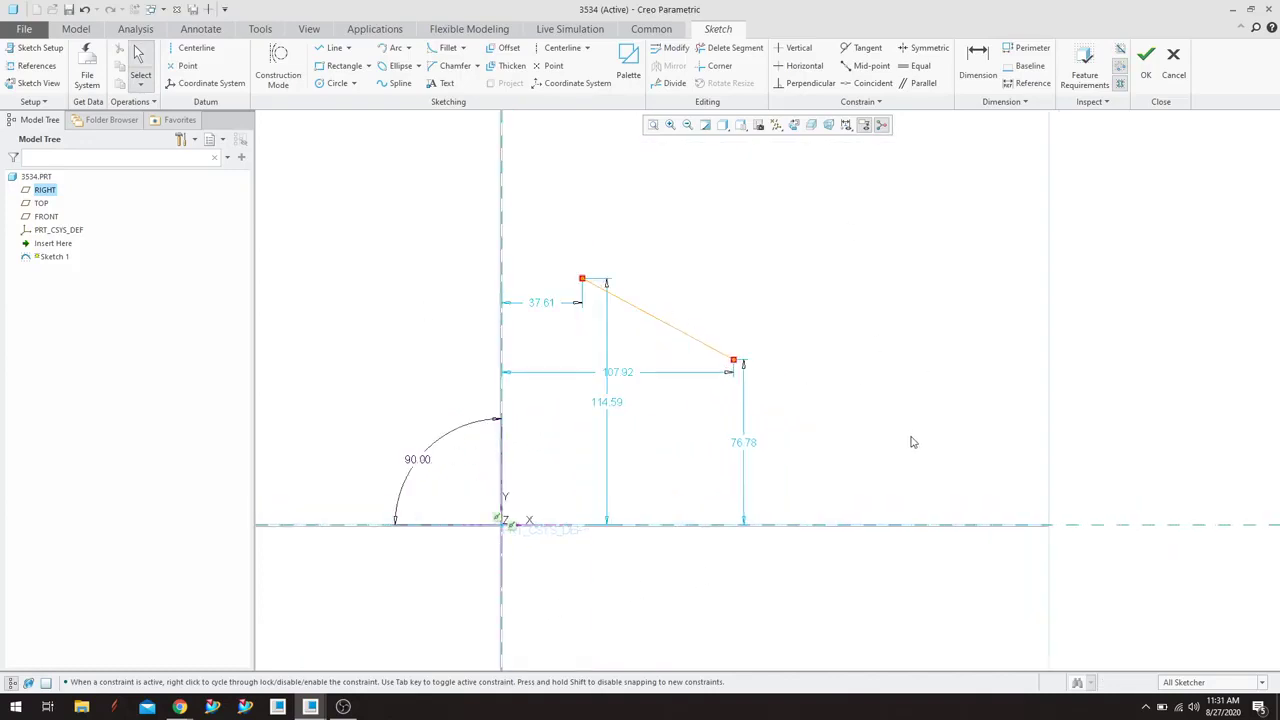
pyautogui.scroll(1, 912, 442)
pyautogui.scroll(-1, 912, 442)
pyautogui.doubleClick(664, 326)
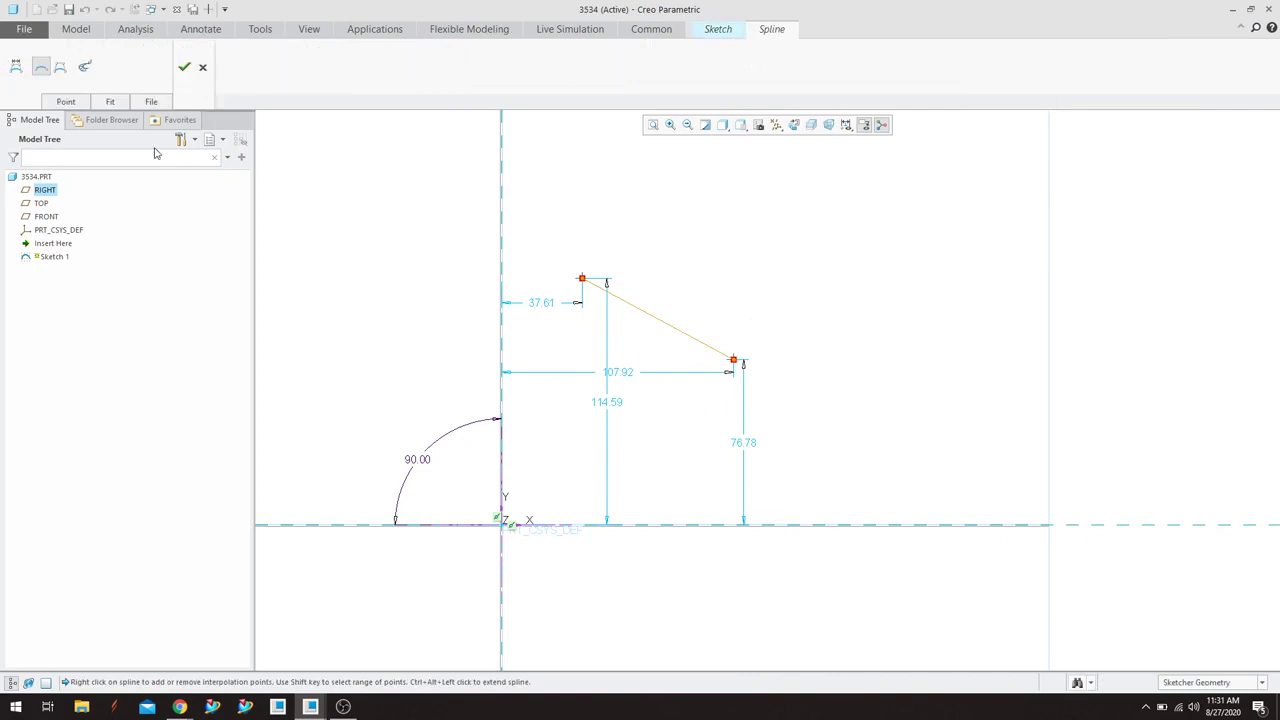
pyautogui.click(150, 104)
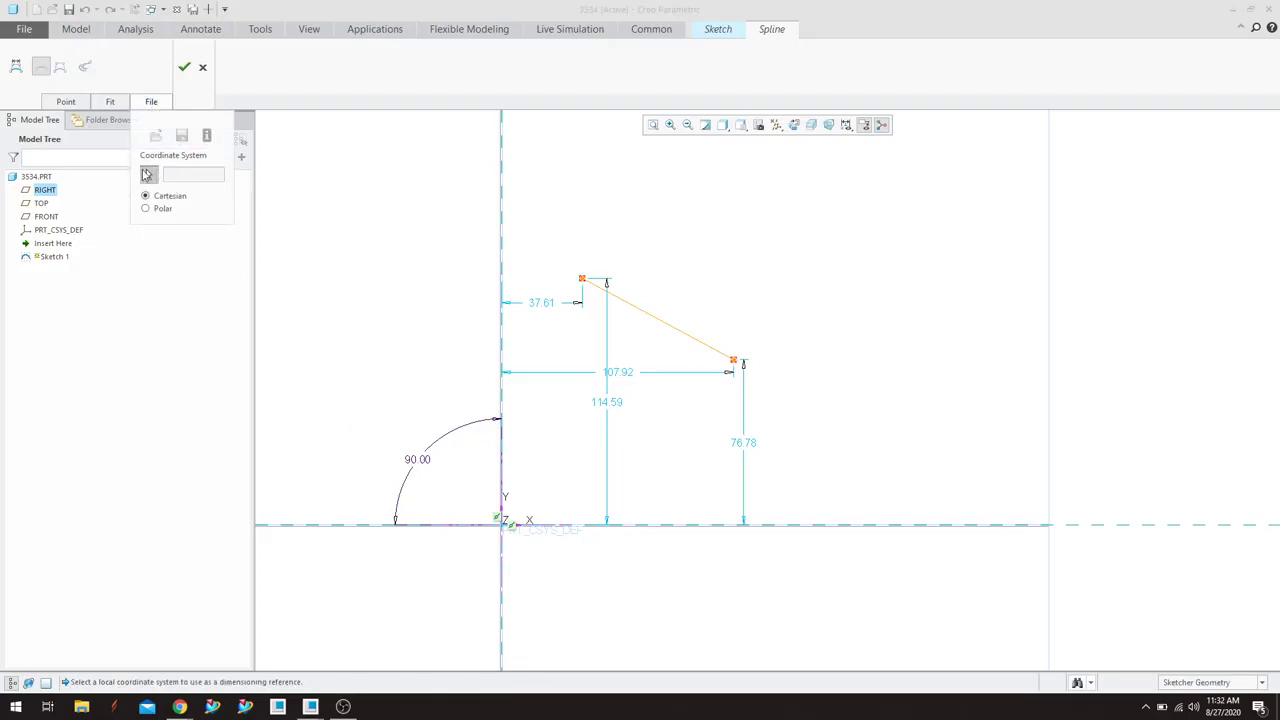
pyautogui.click(506, 528)
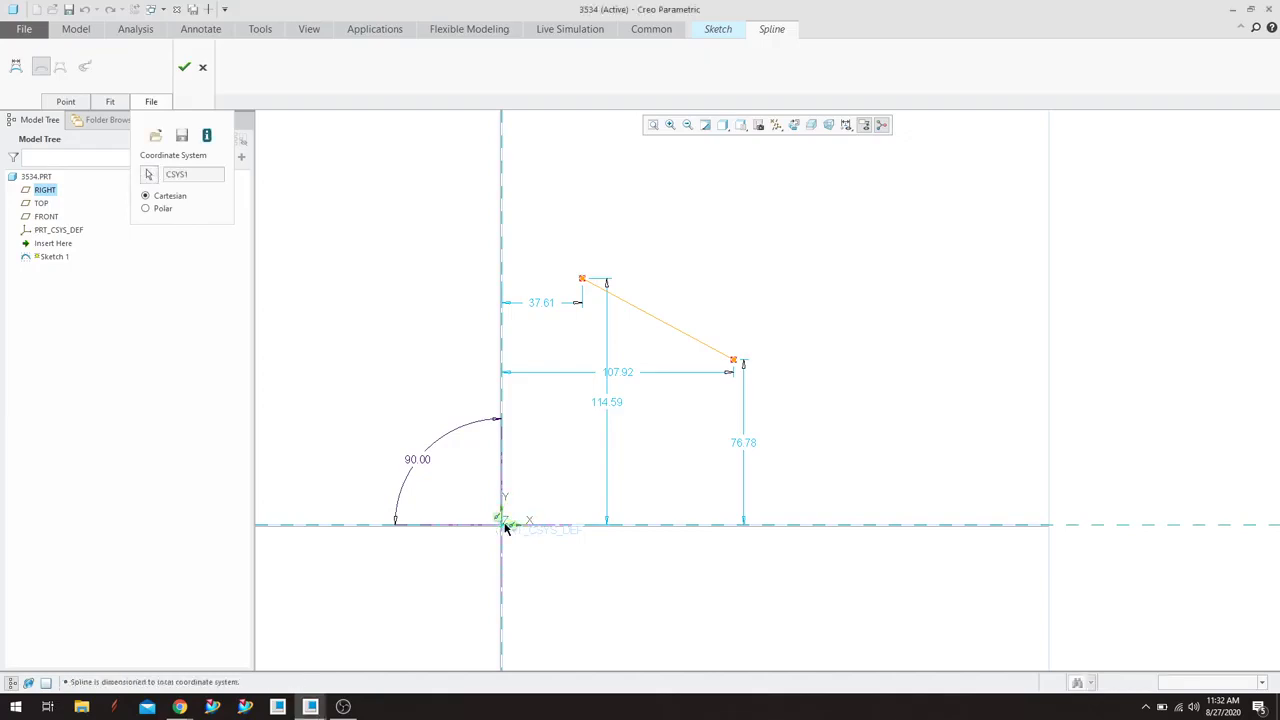
# Load the spline points from Spline_example_3.pts on the Desktop, accept the different number of points, and apply the spline edit.
pyautogui.click(155, 138)
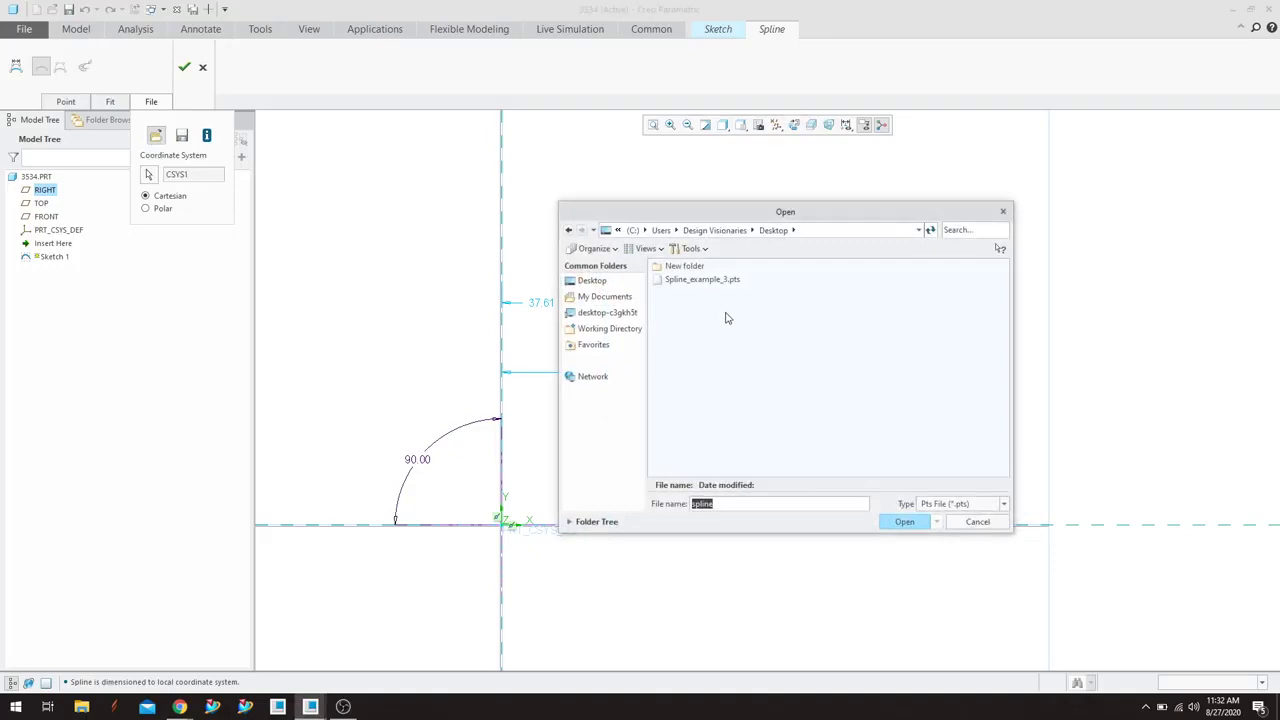
pyautogui.click(988, 504)
pyautogui.click(975, 518)
pyautogui.moveTo(823, 214); pyautogui.dragTo(1059, 205)
pyautogui.click(1023, 423)
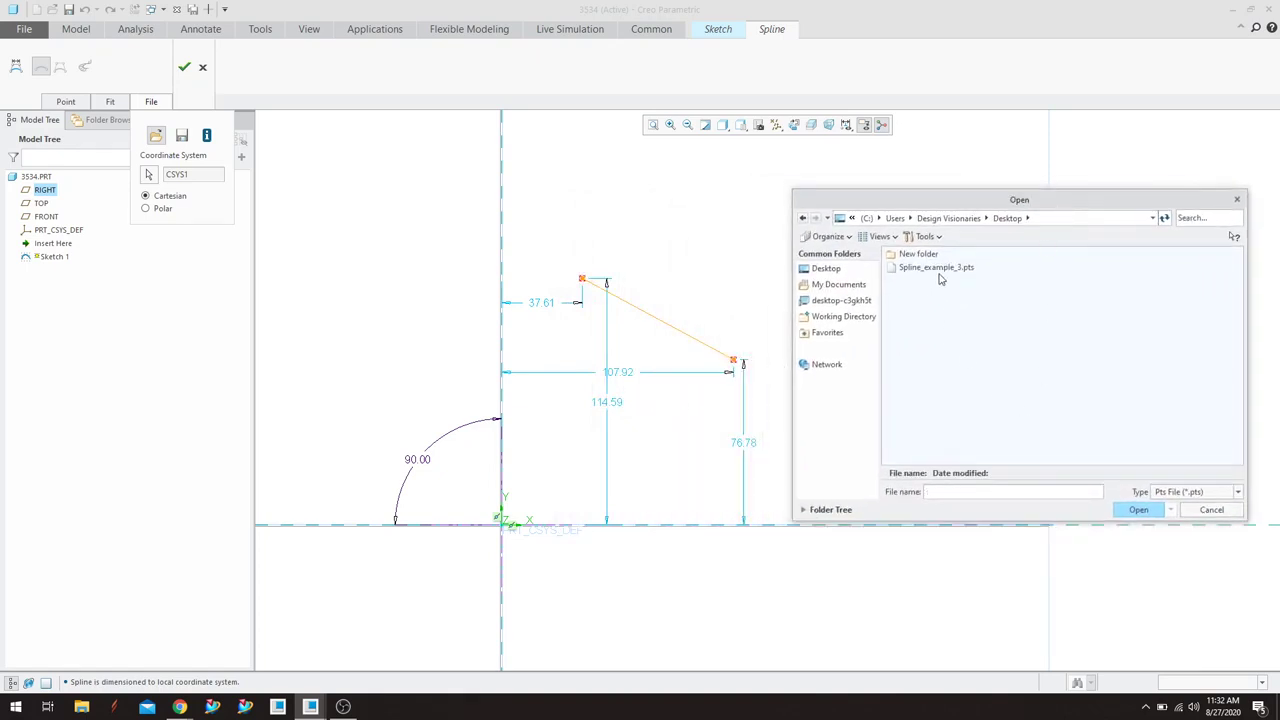
pyautogui.doubleClick(938, 270)
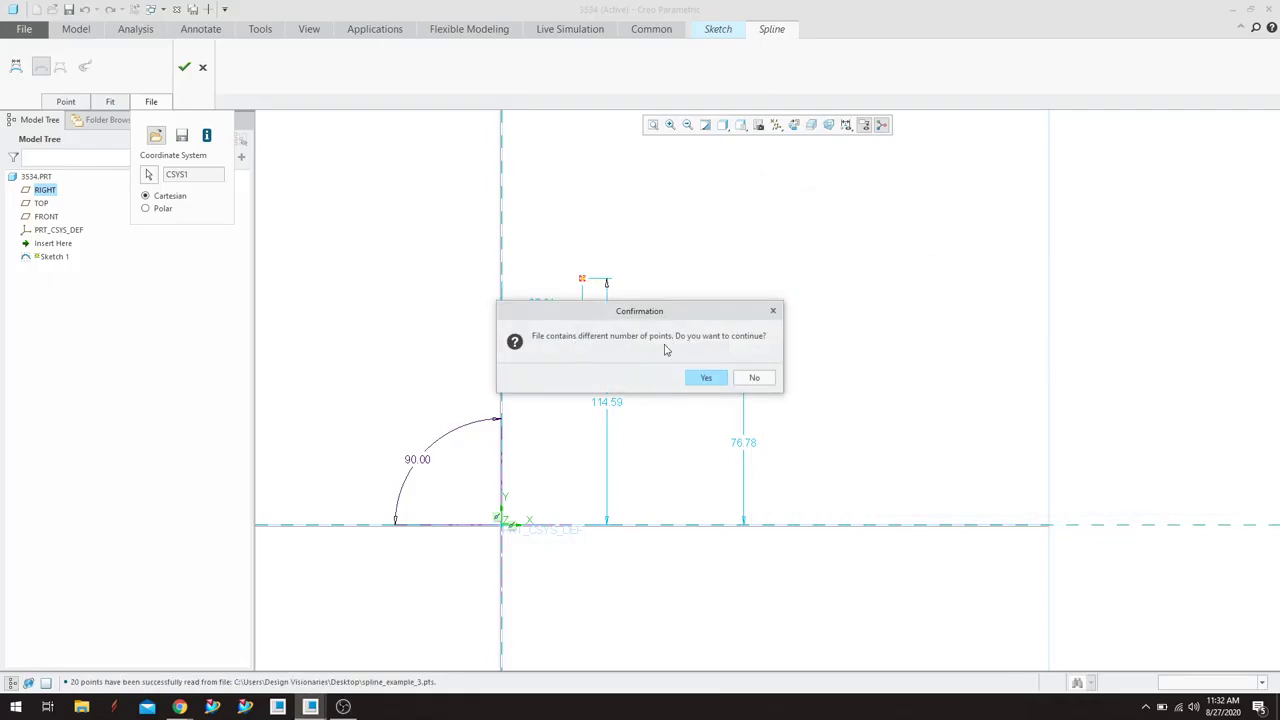
pyautogui.click(704, 378)
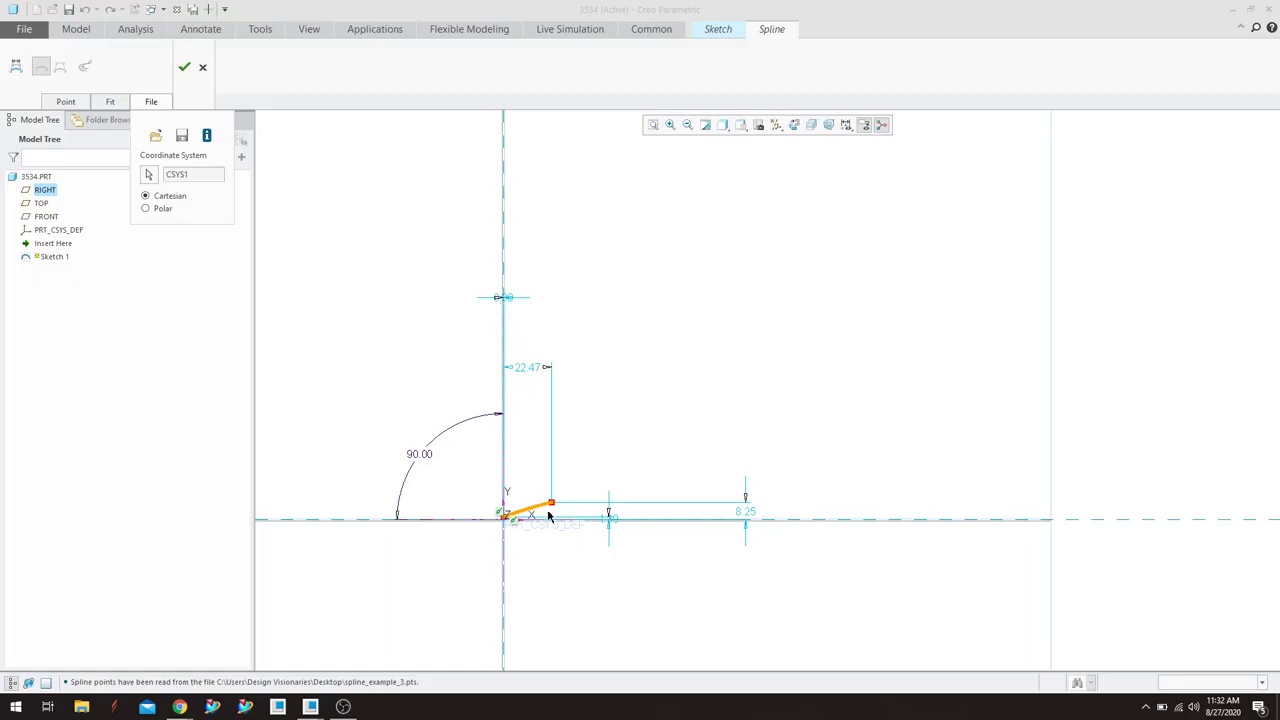
pyautogui.scroll(-1, 532, 462)
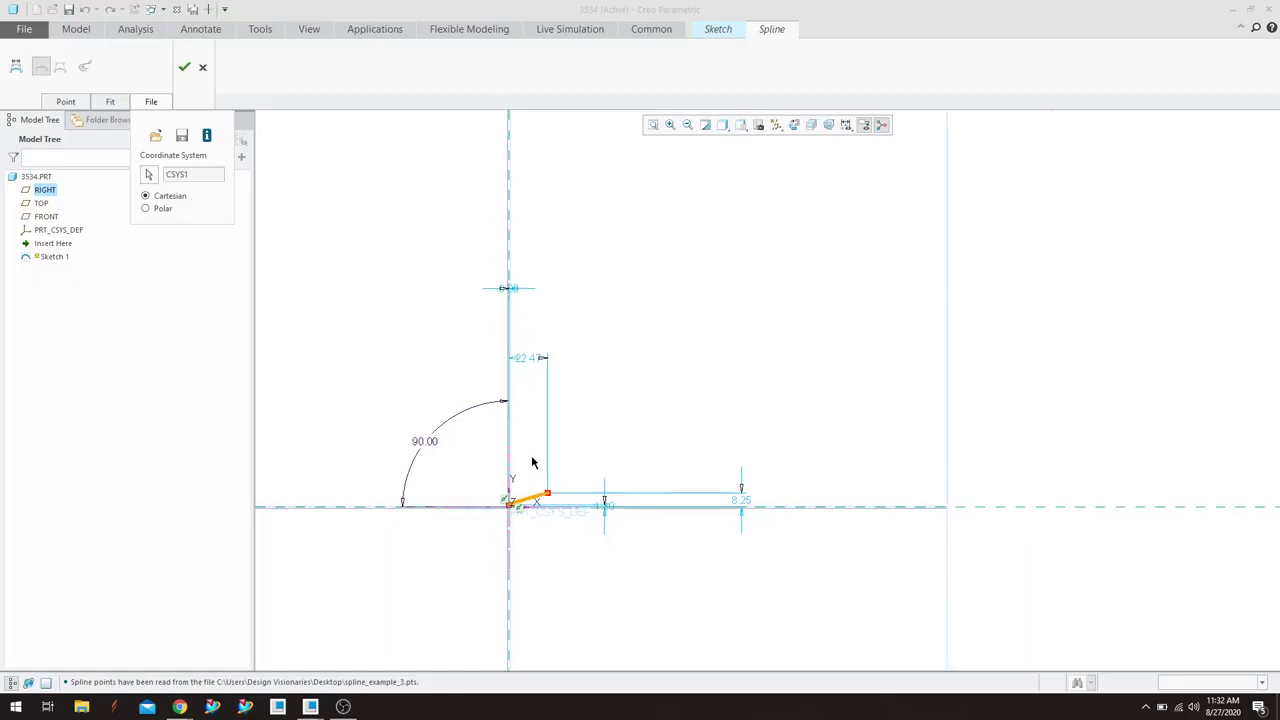
pyautogui.scroll(1, 532, 462)
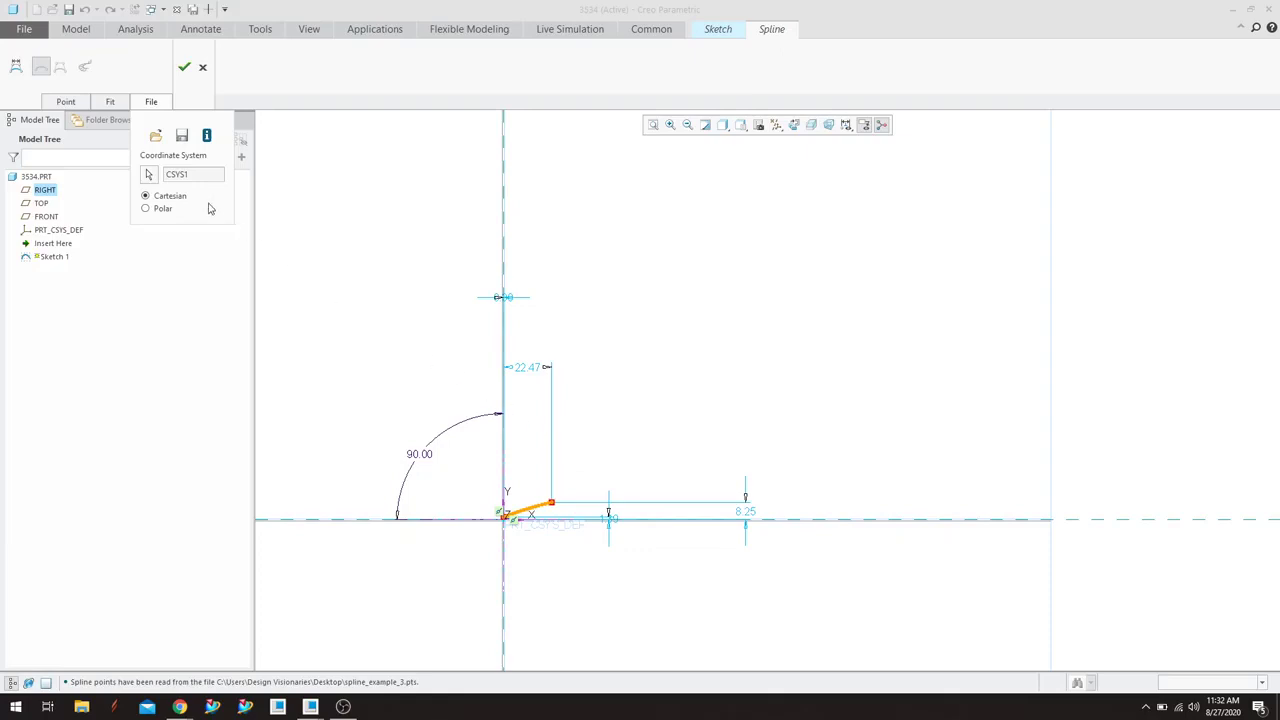
pyautogui.click(184, 72)
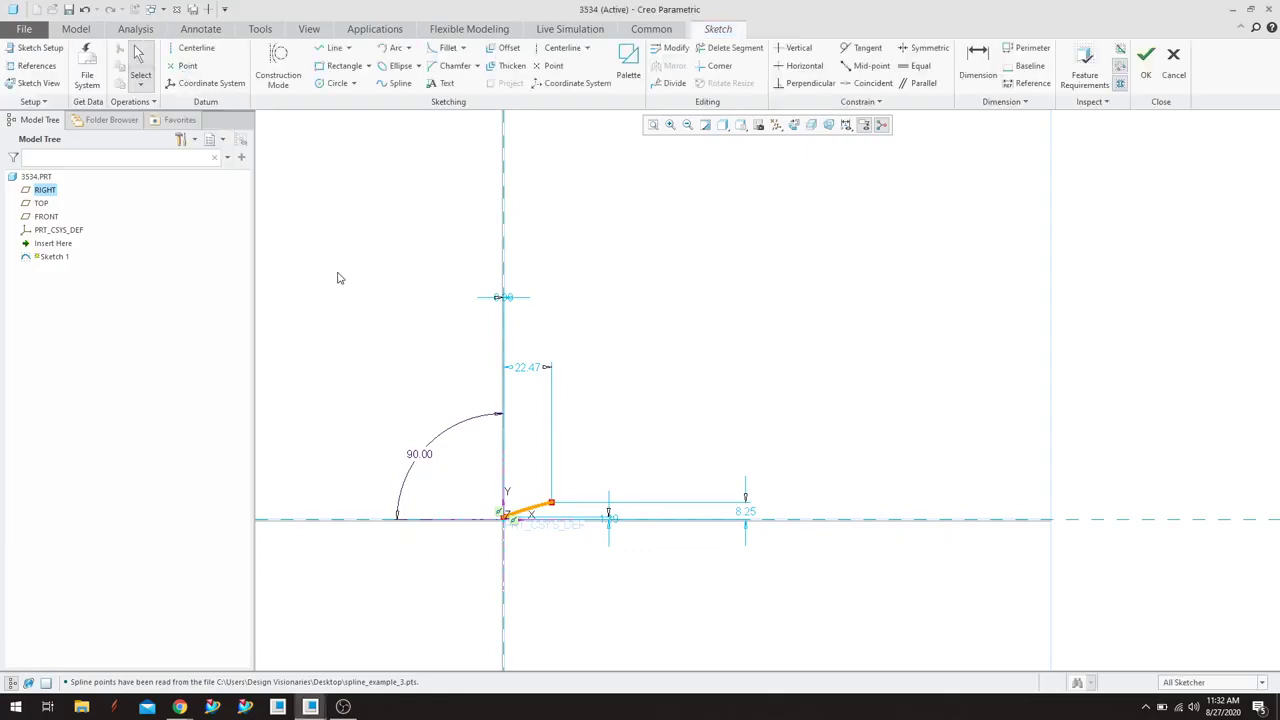
# Try pulling an interpolation point in the lower half of the imported spline upward, and undo the move.
pyautogui.click(653, 125)
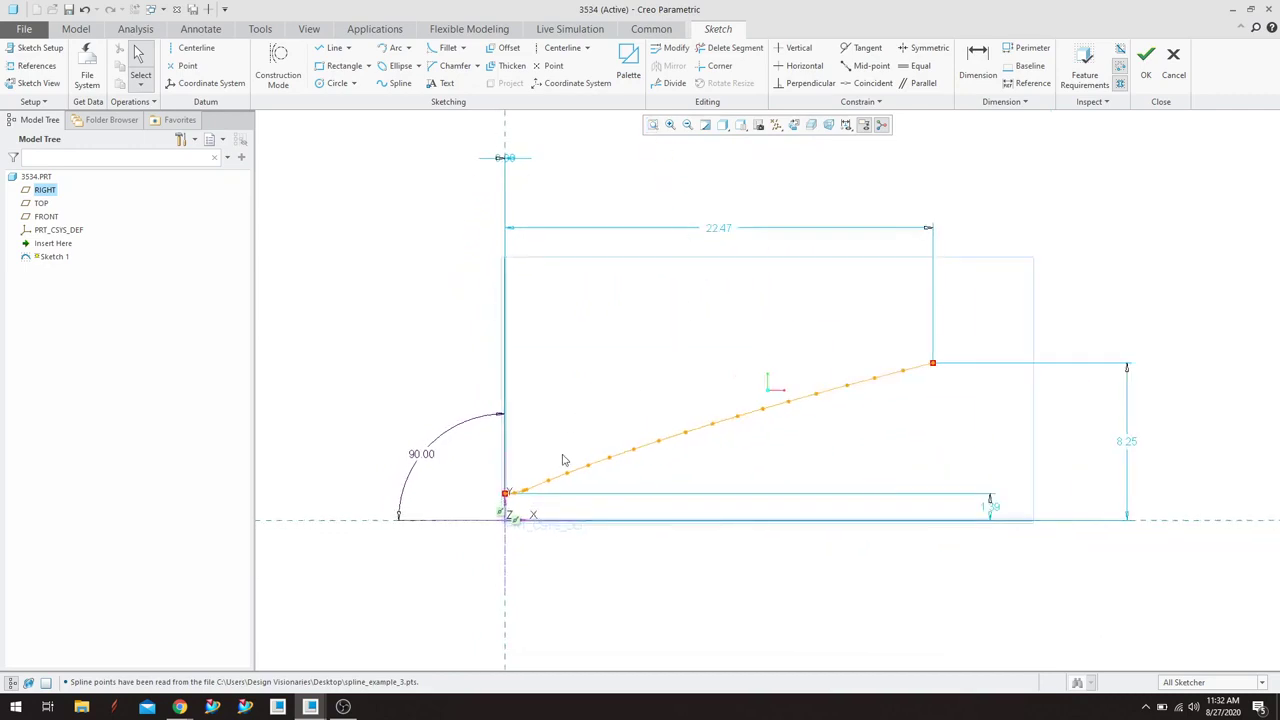
pyautogui.scroll(-3, 545, 497)
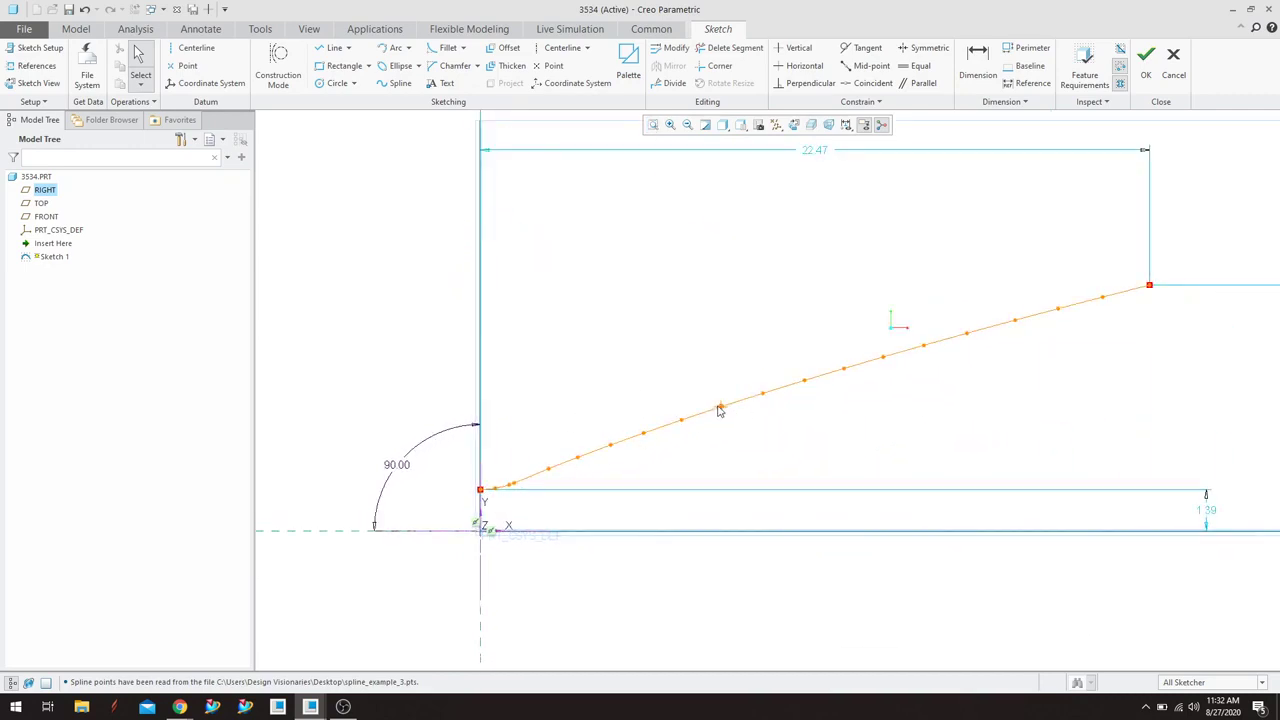
pyautogui.moveTo(719, 408); pyautogui.dragTo(710, 388)
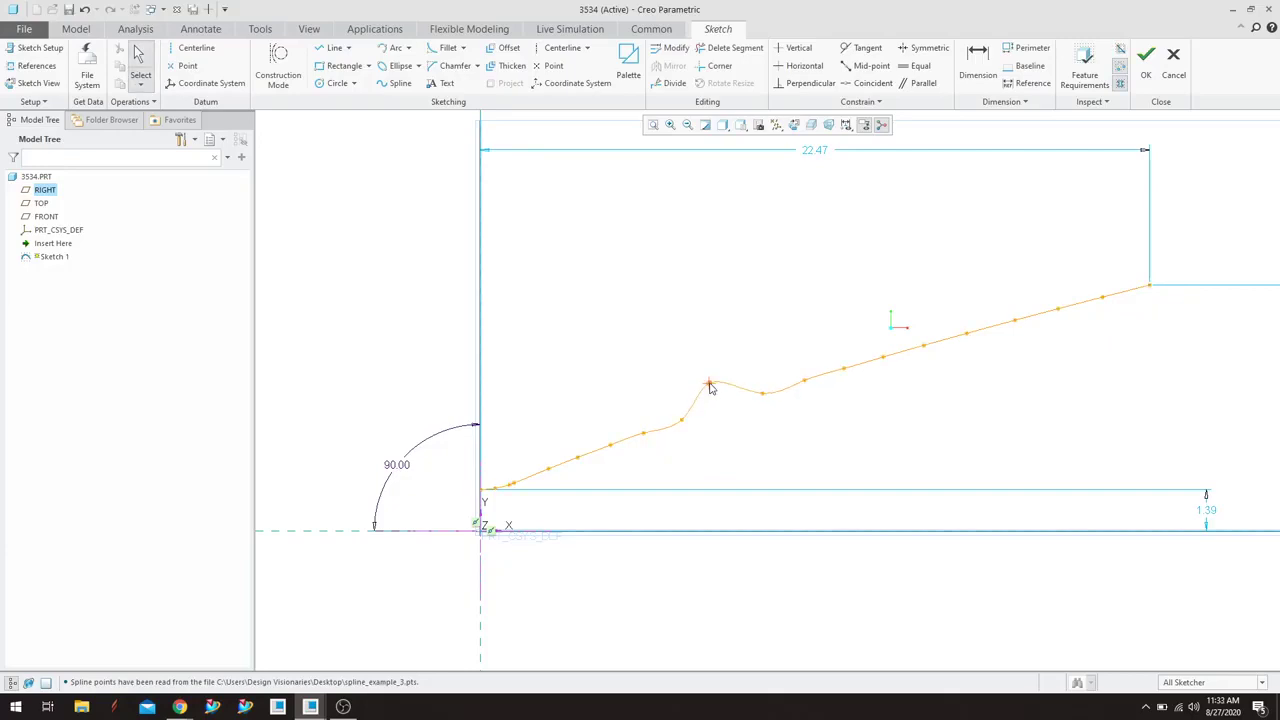
pyautogui.hotkey('ctrl', 'z')
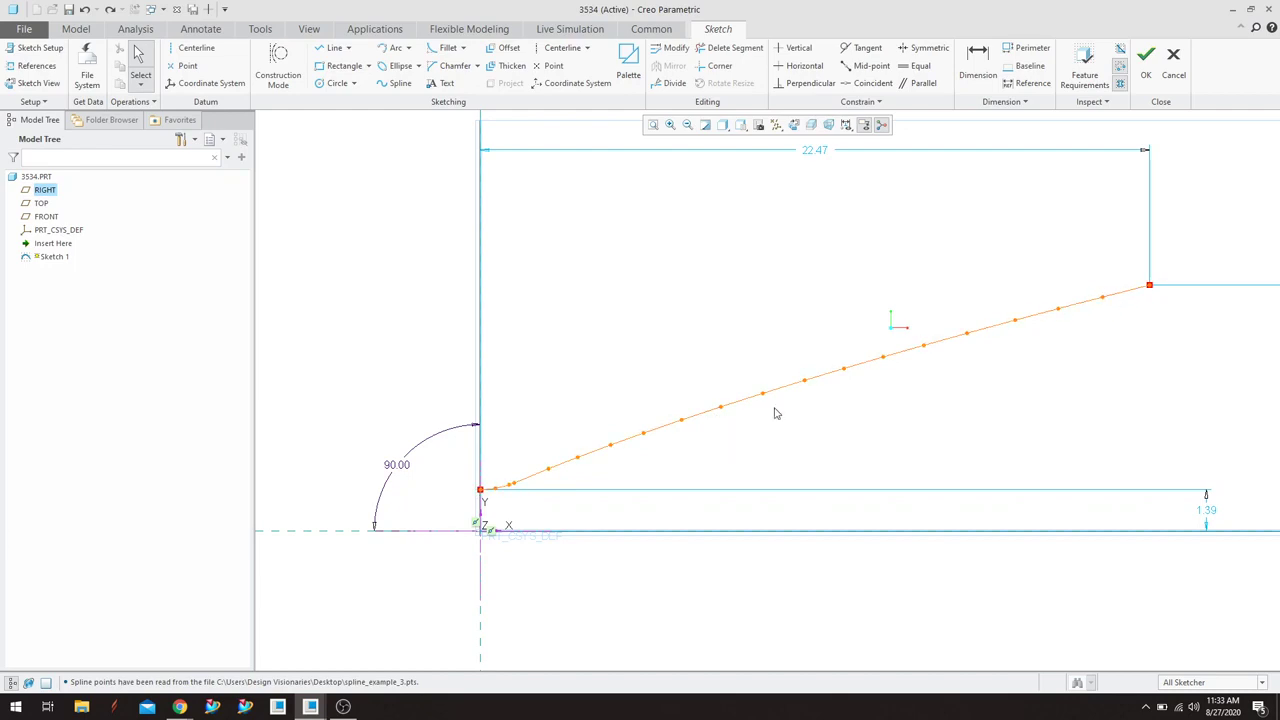
# Open the imported spline for editing, check its curvature plot, hide the plot again, and finish the spline editing.
pyautogui.doubleClick(625, 444)
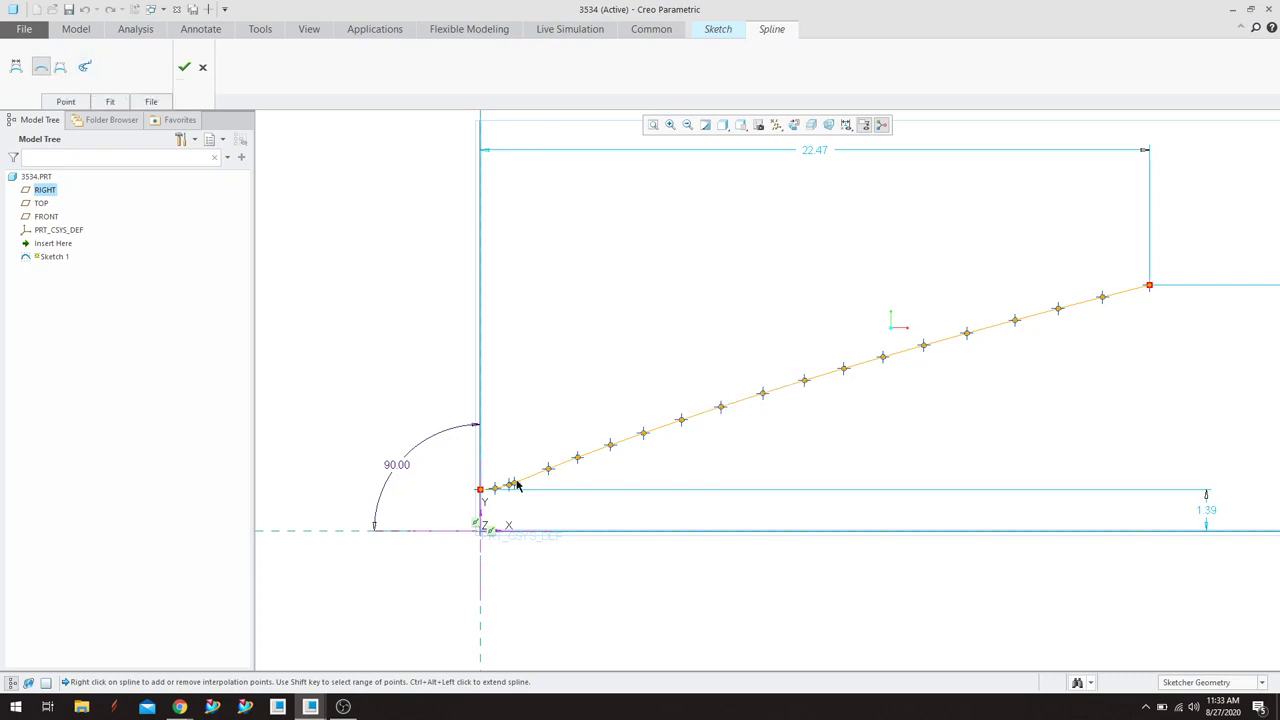
pyautogui.click(84, 68)
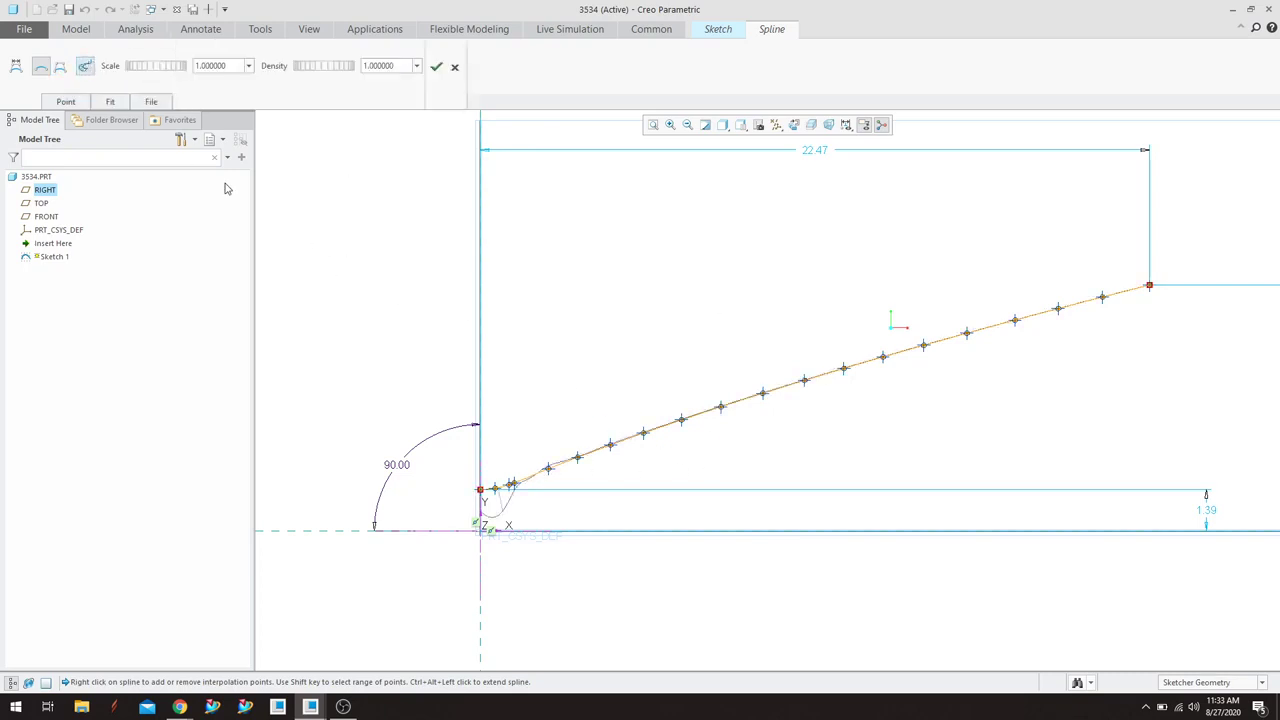
pyautogui.click(86, 68)
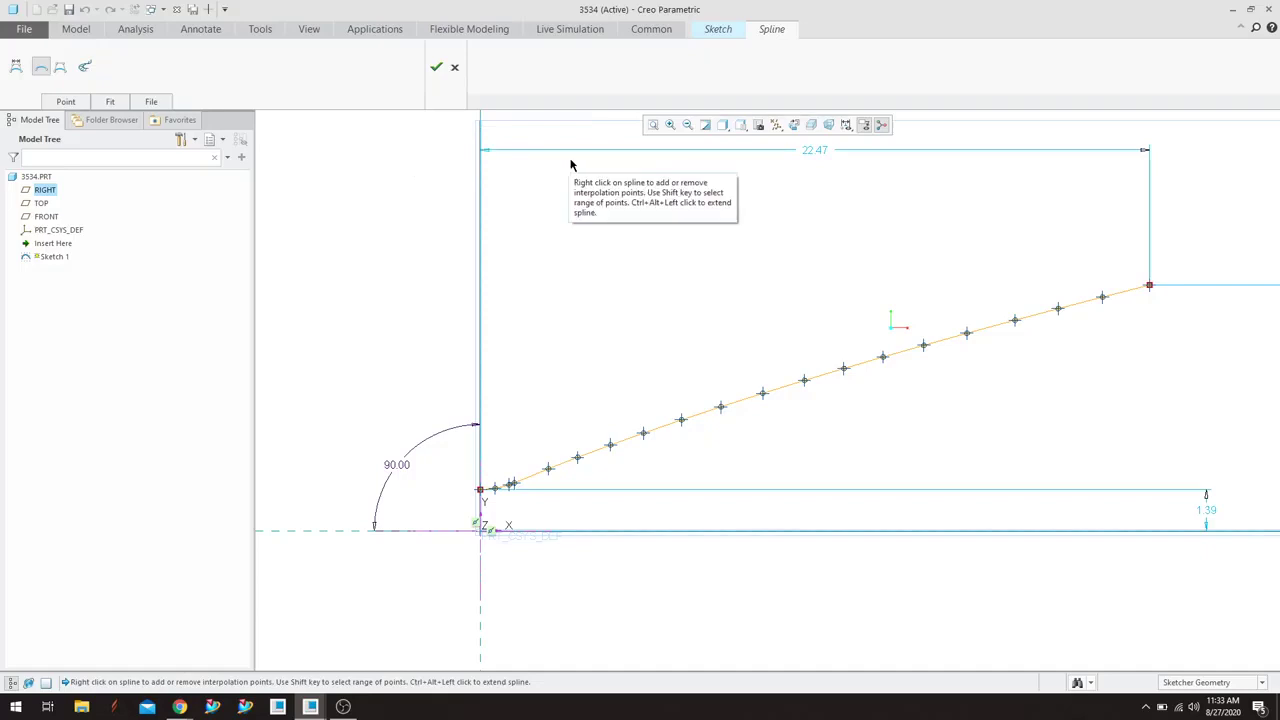
pyautogui.scroll(3, 641, 275)
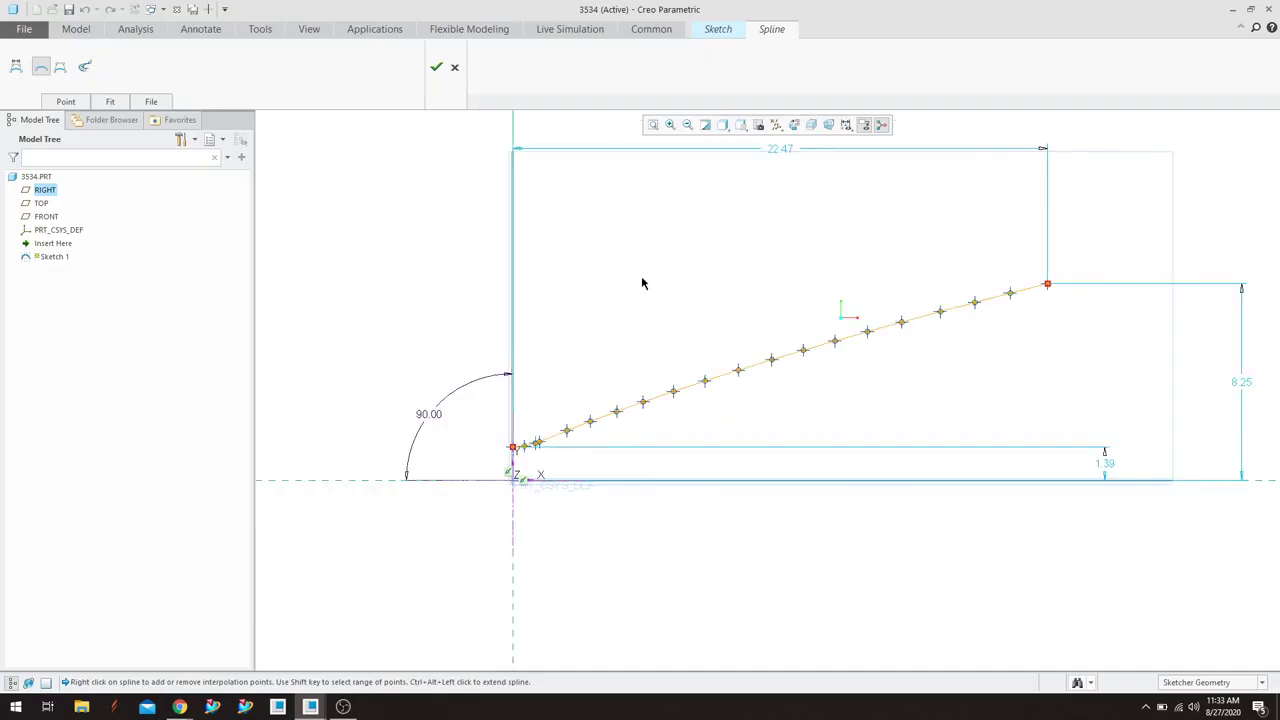
pyautogui.scroll(1, 869, 251)
pyautogui.scroll(-1, 937, 213)
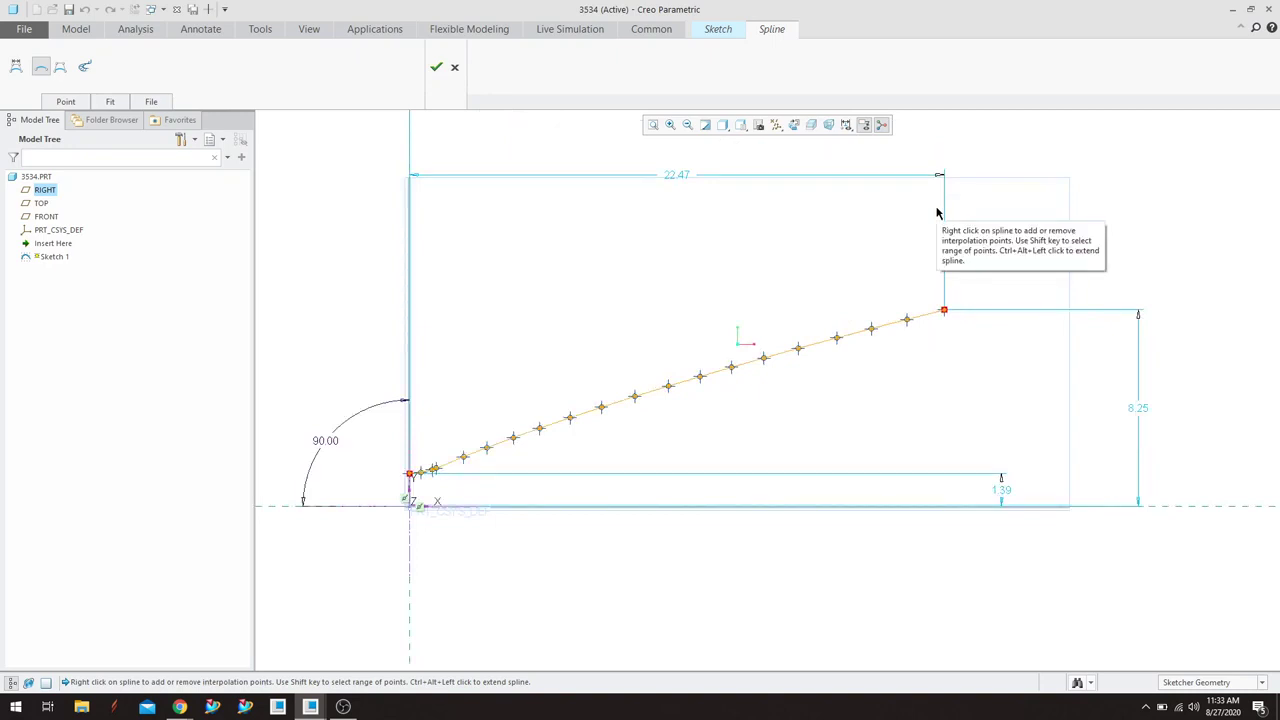
pyautogui.click(436, 67)
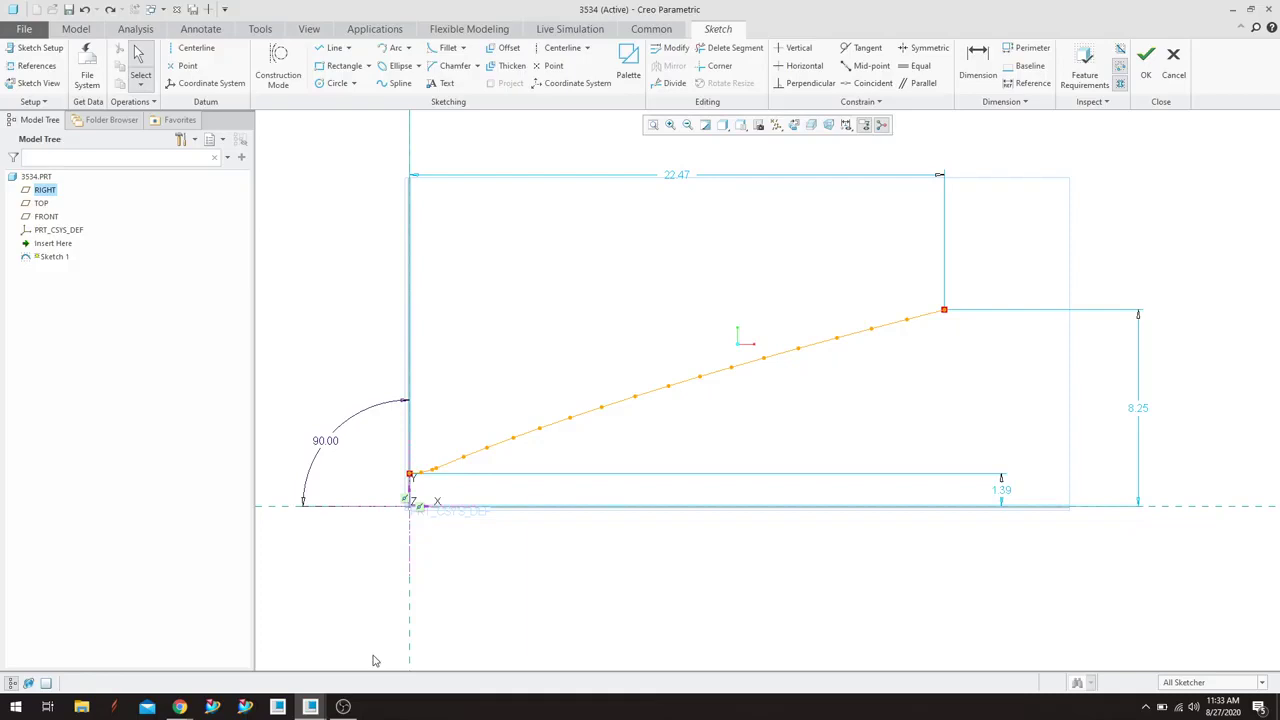
pyautogui.click(343, 706)
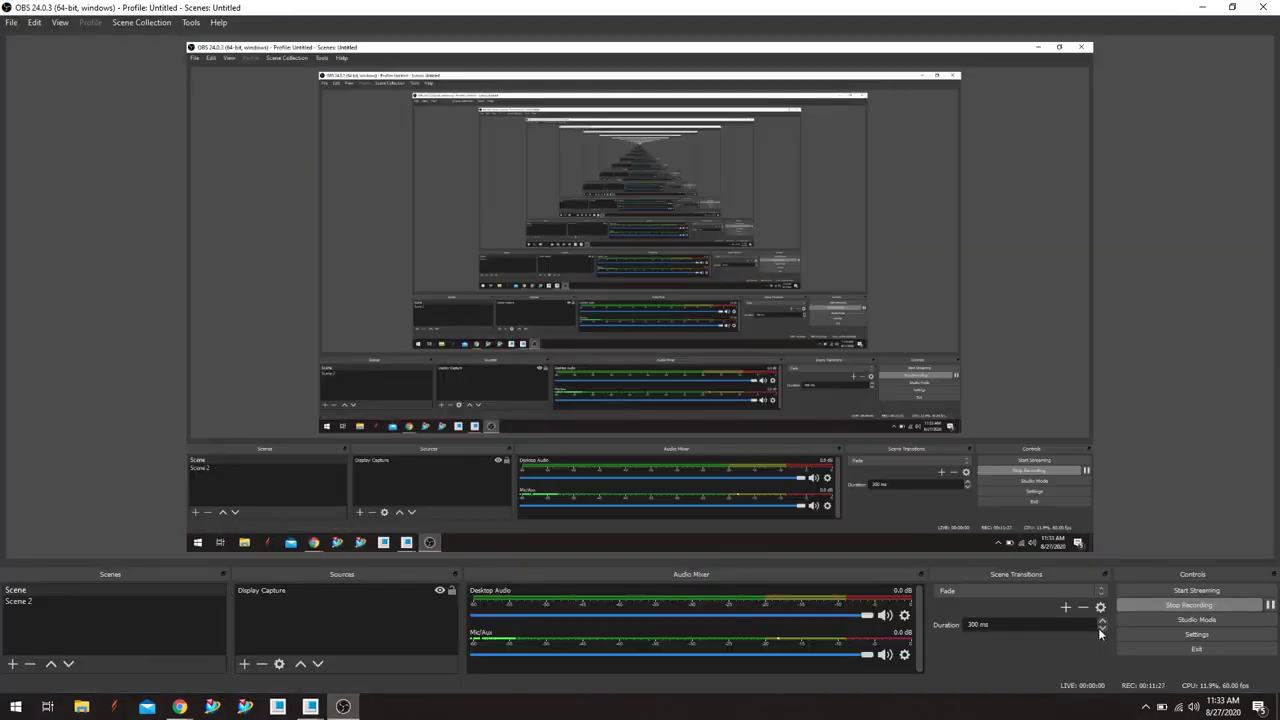